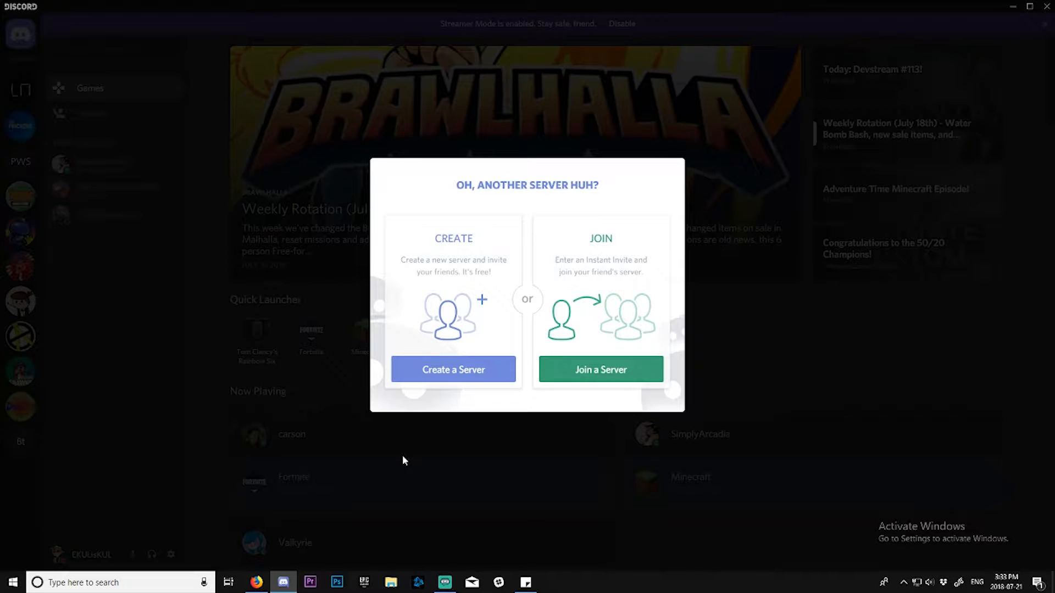
# - Create a new server named "A Very Kul Server" and disconnect from its General voice channel
pyautogui.click(468, 378)
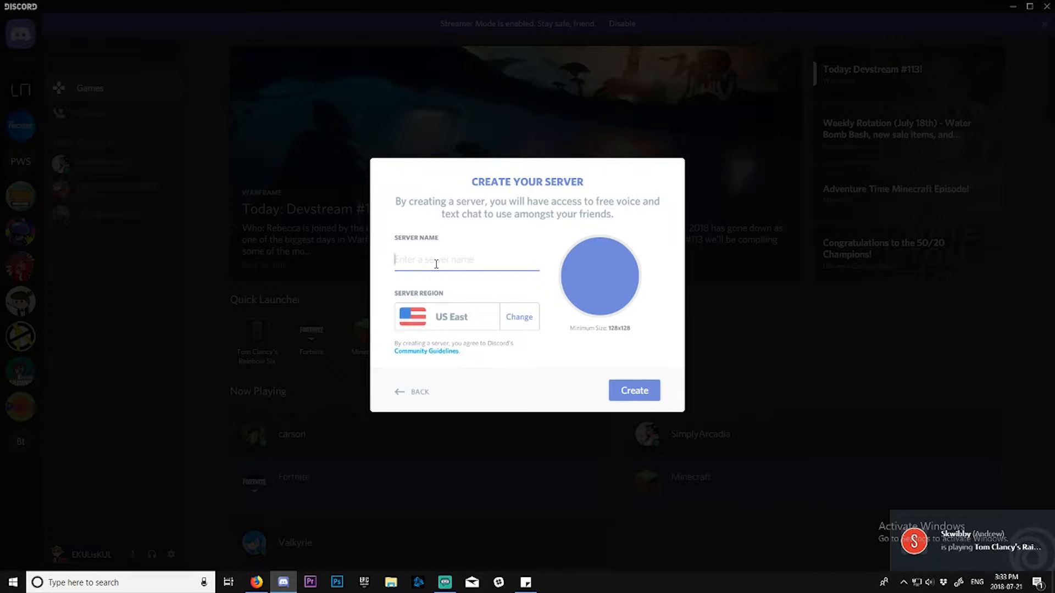
pyautogui.write('a')
pyautogui.press('BackSpace')
pyautogui.write('A Very Li;')
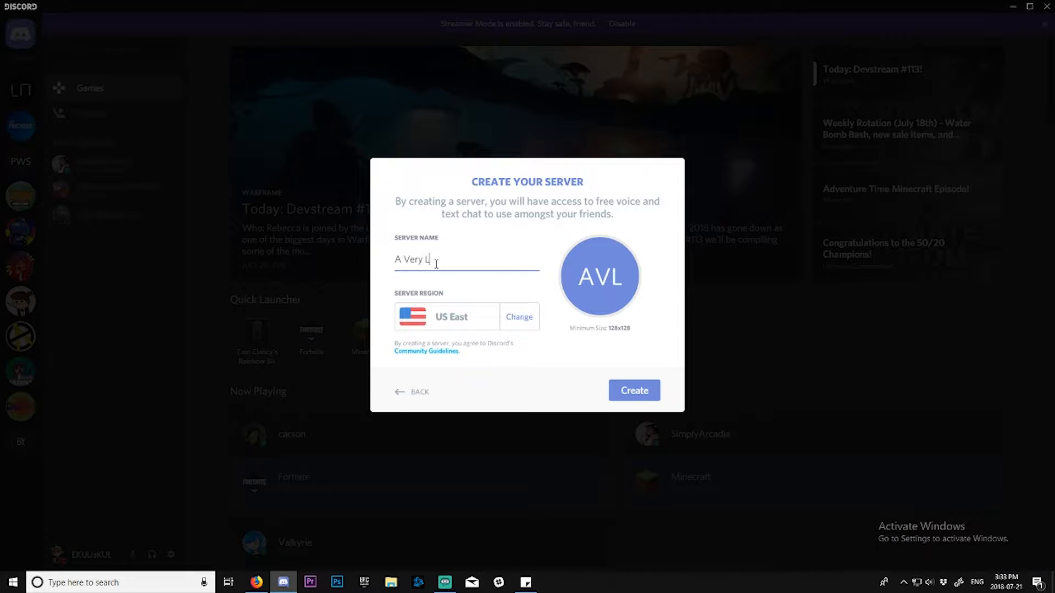
pyautogui.press('BackSpace')
pyautogui.press('BackSpace')
pyautogui.press('BackSpace')
pyautogui.write('Ki')
pyautogui.press('BackSpace')
pyautogui.write('ul S')
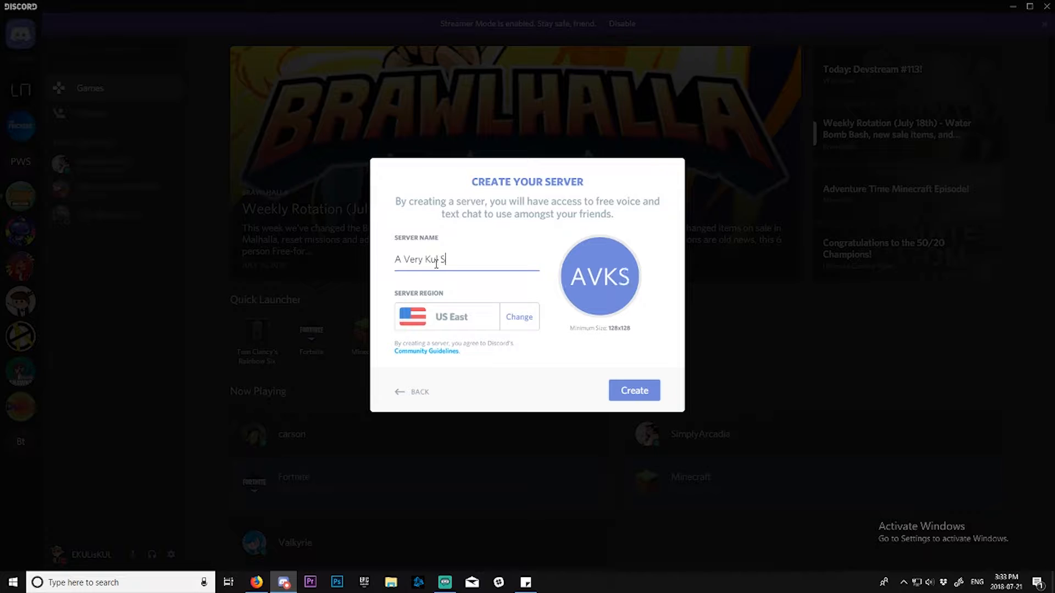
pyautogui.write('erver')
pyautogui.press('Return')
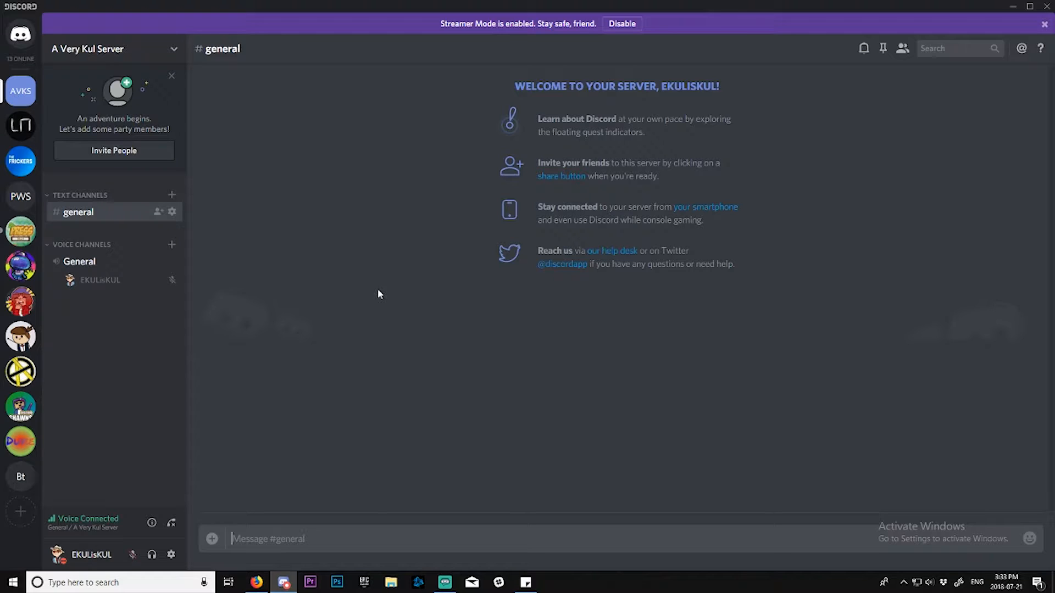
pyautogui.click(171, 523)
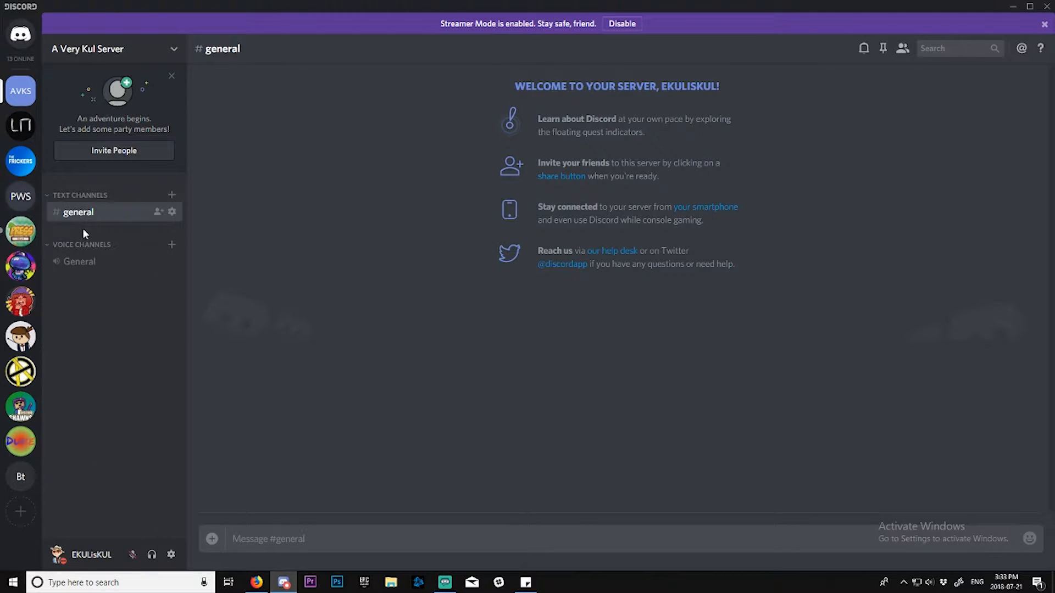
# - Set the general text channel's topic to "Here you can talk about random things! Like getting a new car (or somethin idk)" and save it
pyautogui.click(173, 213)
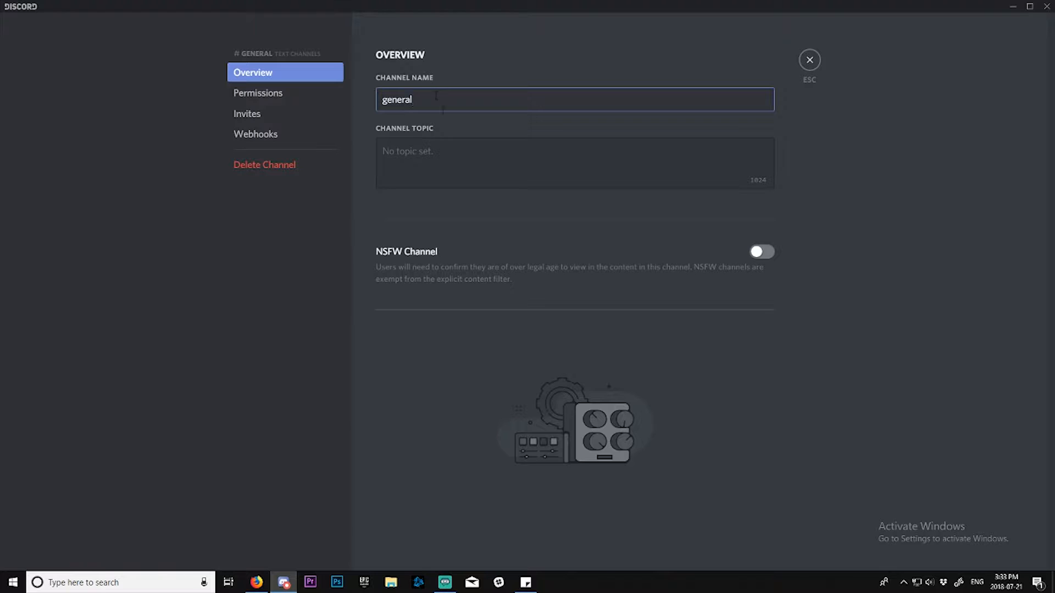
pyautogui.click(438, 151)
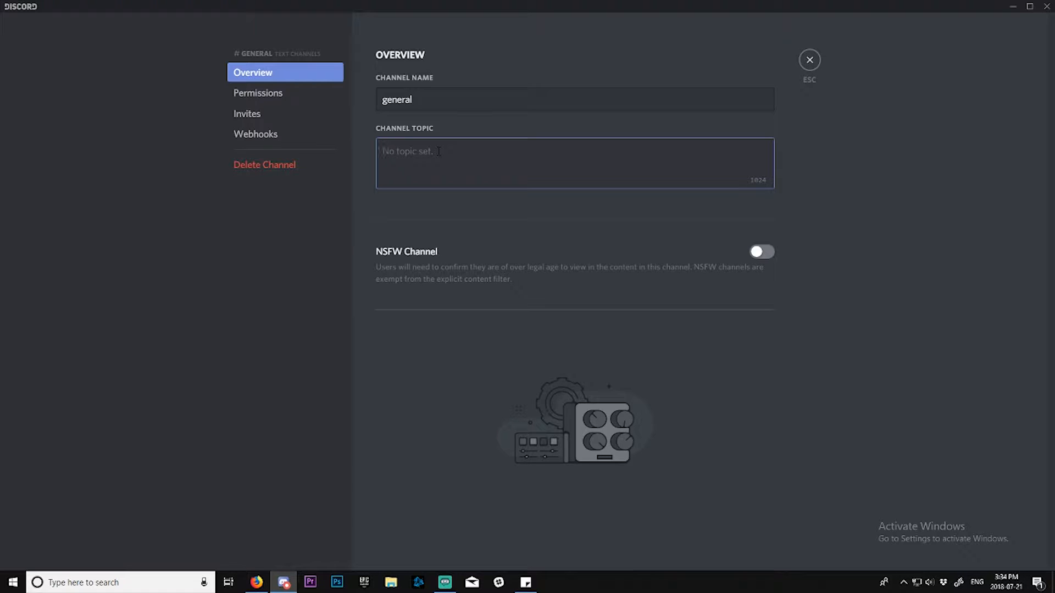
pyautogui.write('Here ')
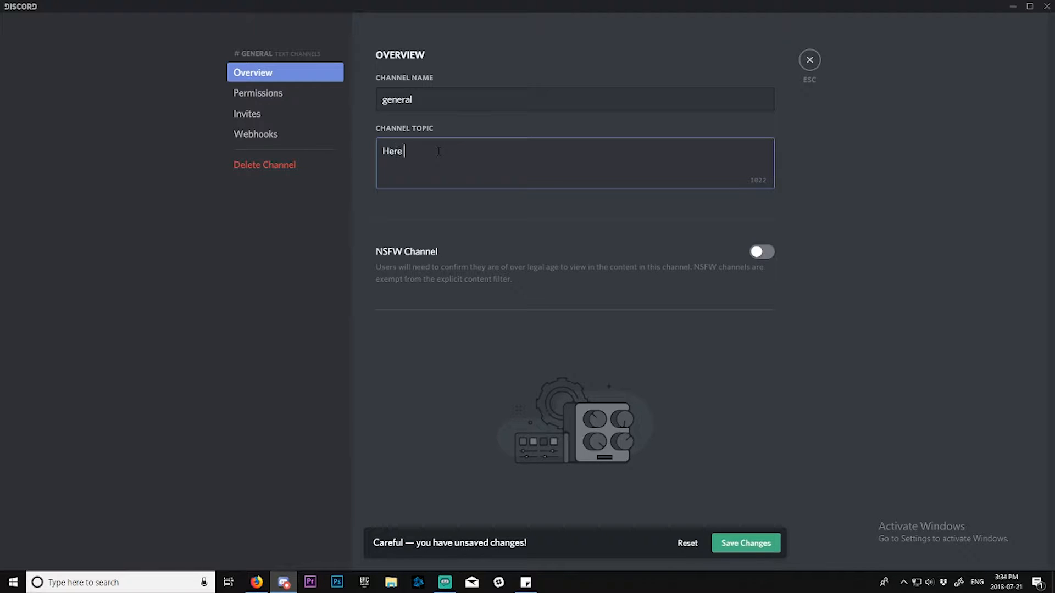
pyautogui.write('you can talk about random things! Like')
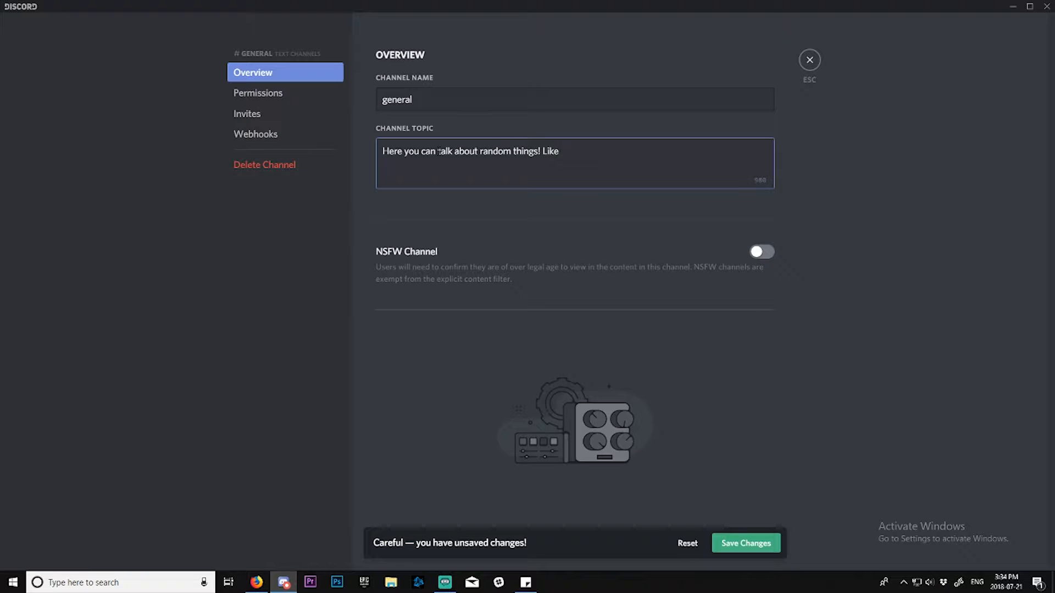
pyautogui.write(' getting a new car (or somethin idk')
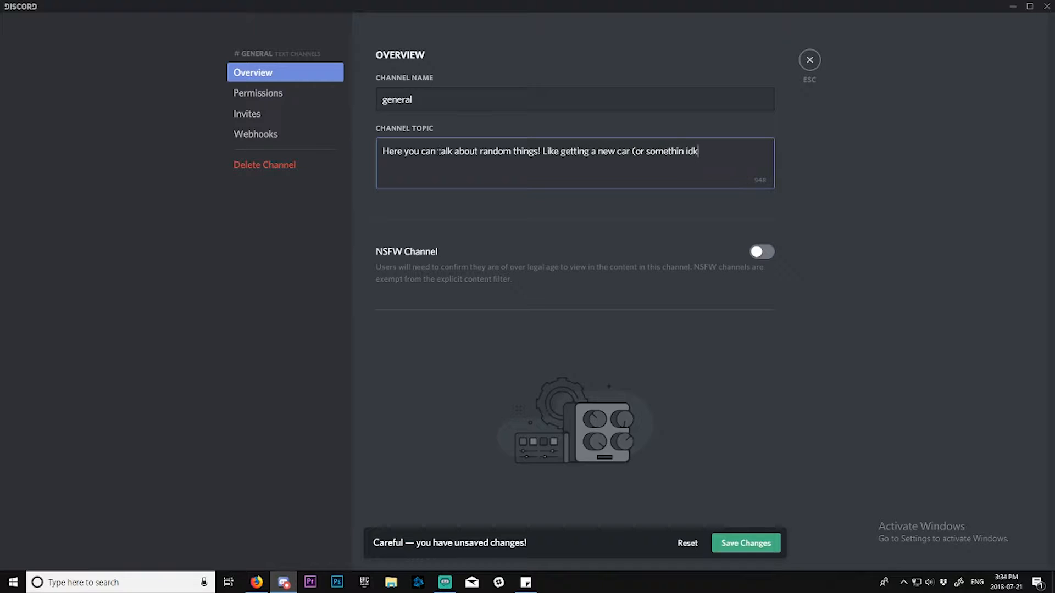
pyautogui.write(')')
pyautogui.click(764, 254)
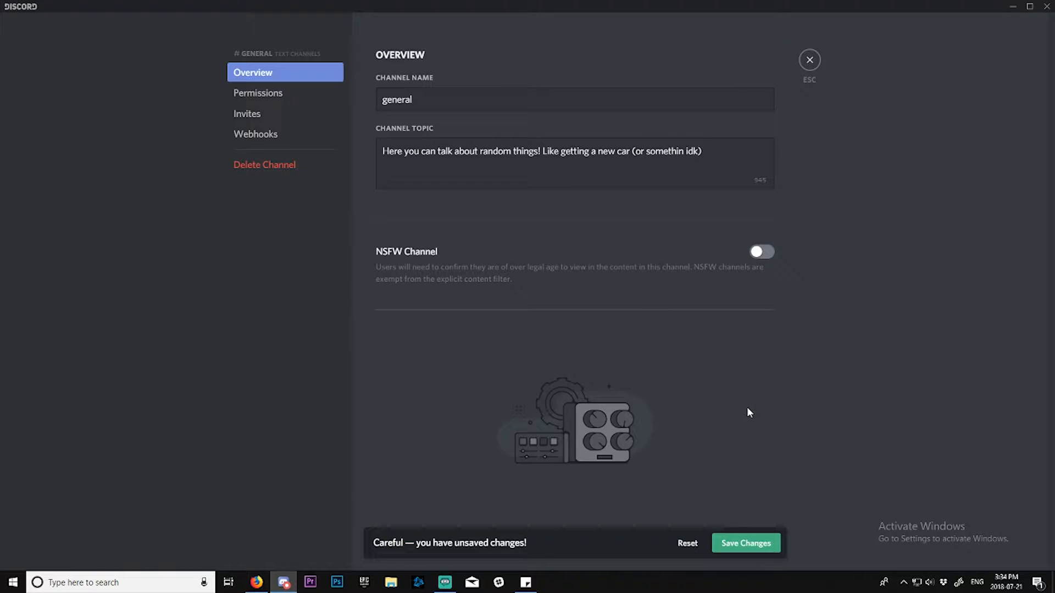
pyautogui.click(296, 104)
pyautogui.click(749, 543)
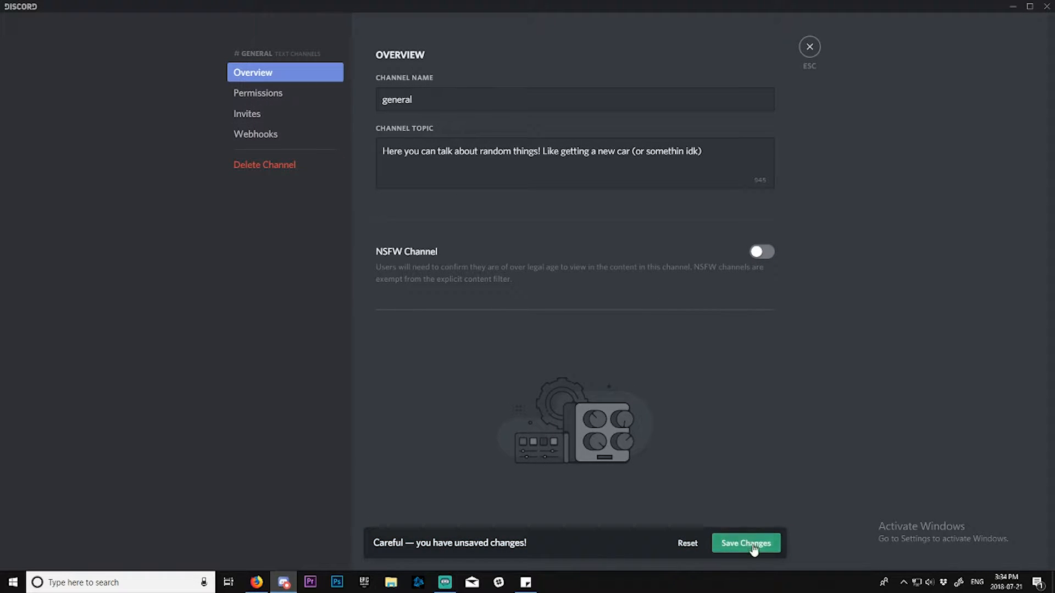
# - Review the general text channel's permissions and overview settings, then close them
pyautogui.click(247, 94)
pyautogui.click(259, 113)
pyautogui.click(266, 96)
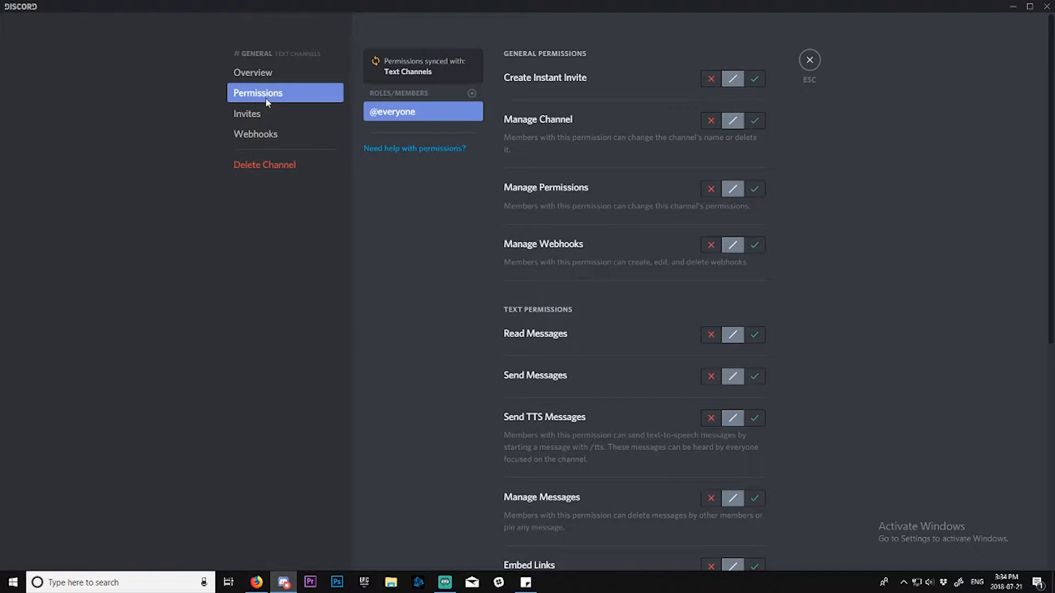
pyautogui.click(810, 61)
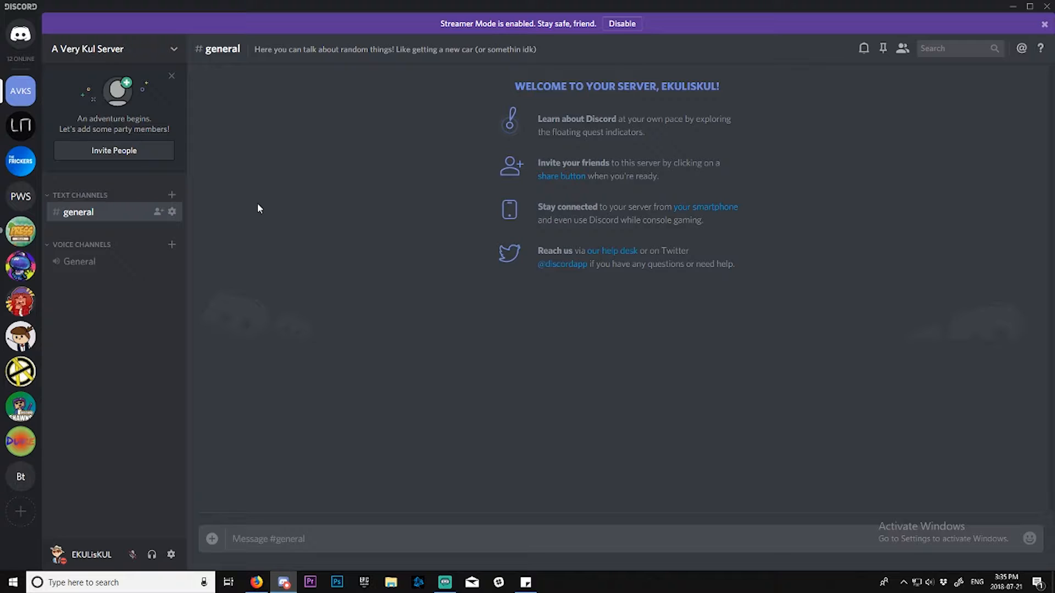
pyautogui.click(173, 212)
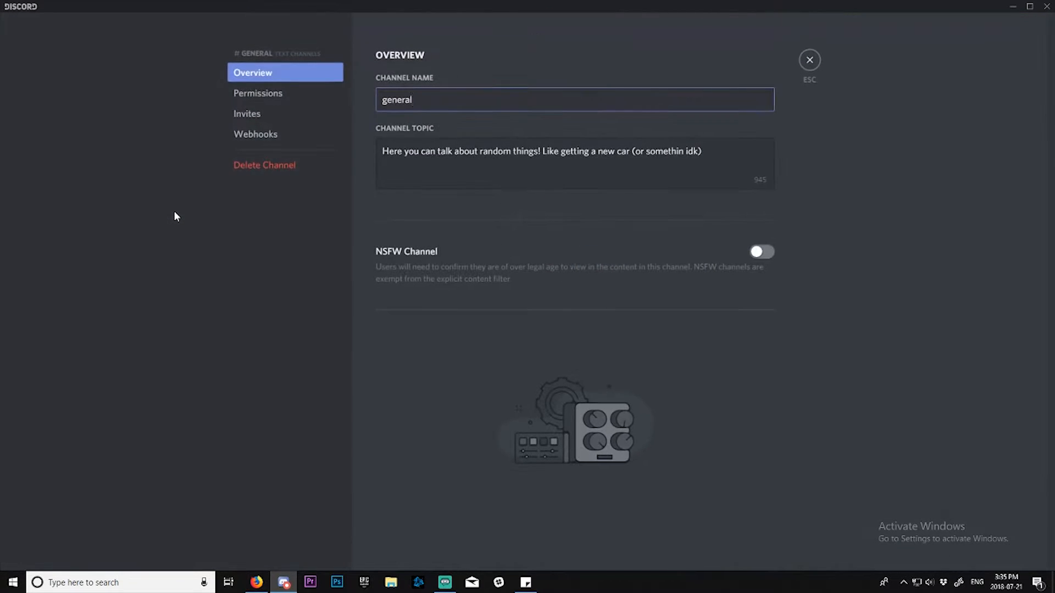
pyautogui.click(809, 60)
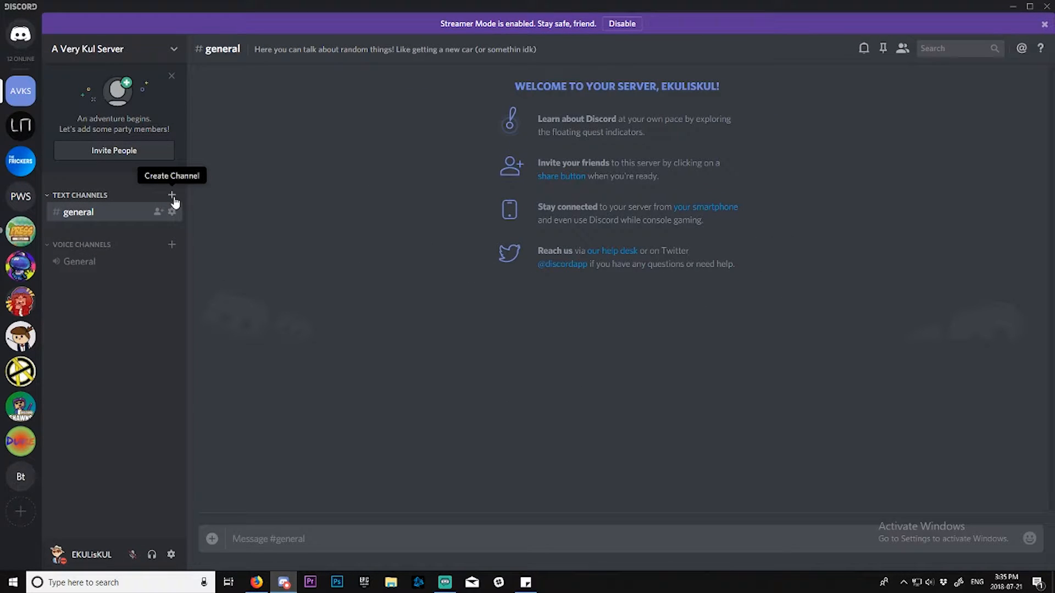
# - Create a text channel named "art" and place it below general in the Text Channels category
pyautogui.click(116, 48)
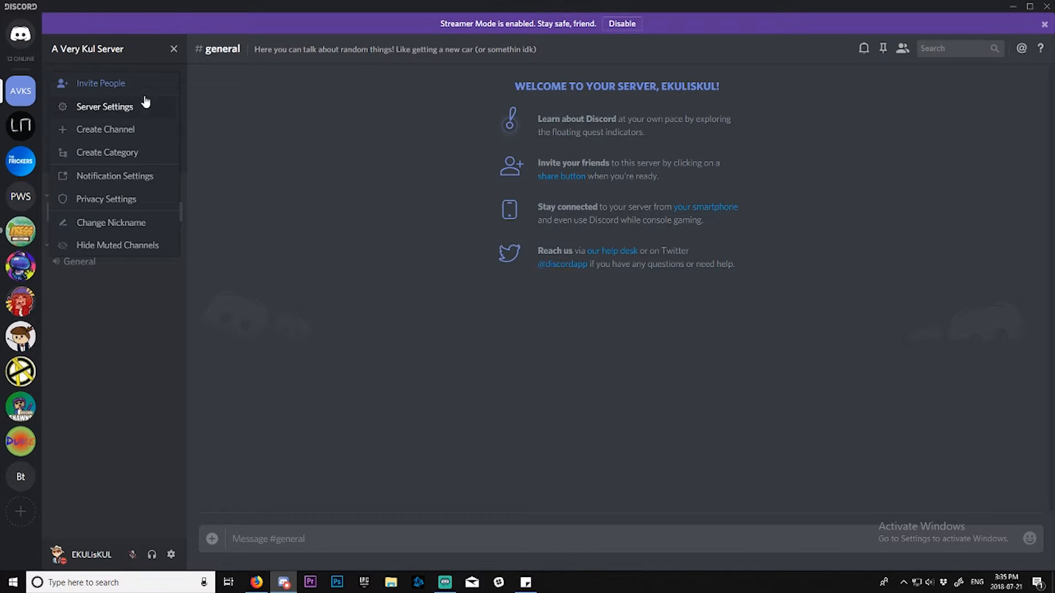
pyautogui.click(135, 138)
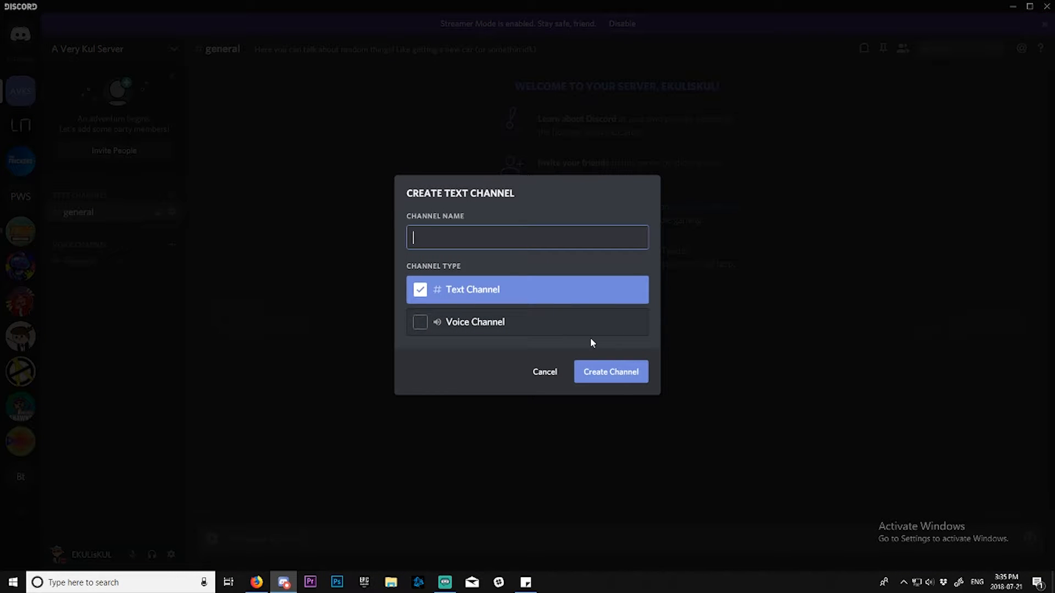
pyautogui.write('art')
pyautogui.press('Return')
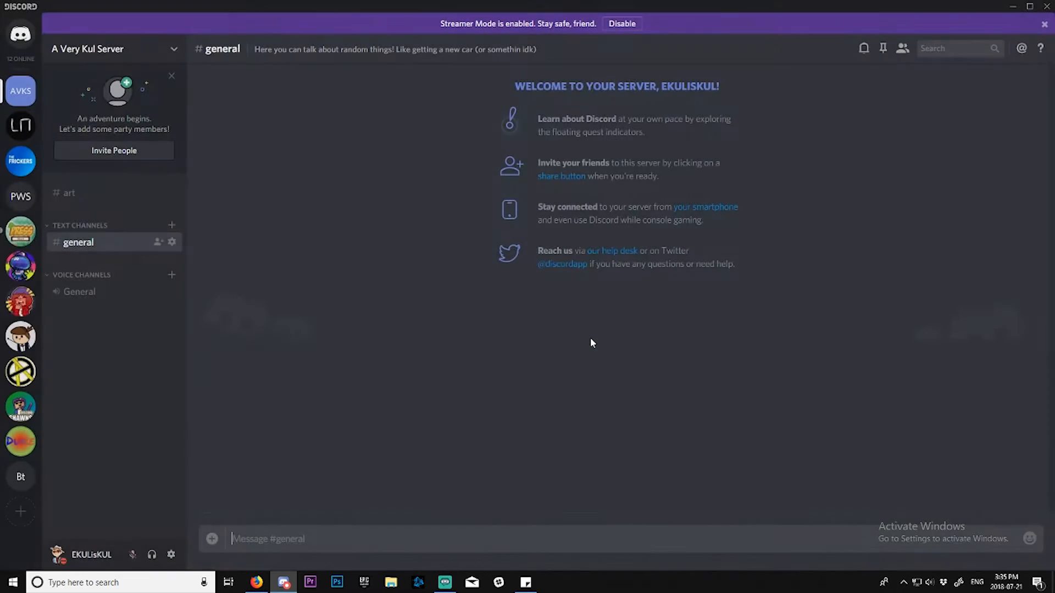
pyautogui.moveTo(108, 190); pyautogui.dragTo(94, 250)
pyautogui.click(91, 234)
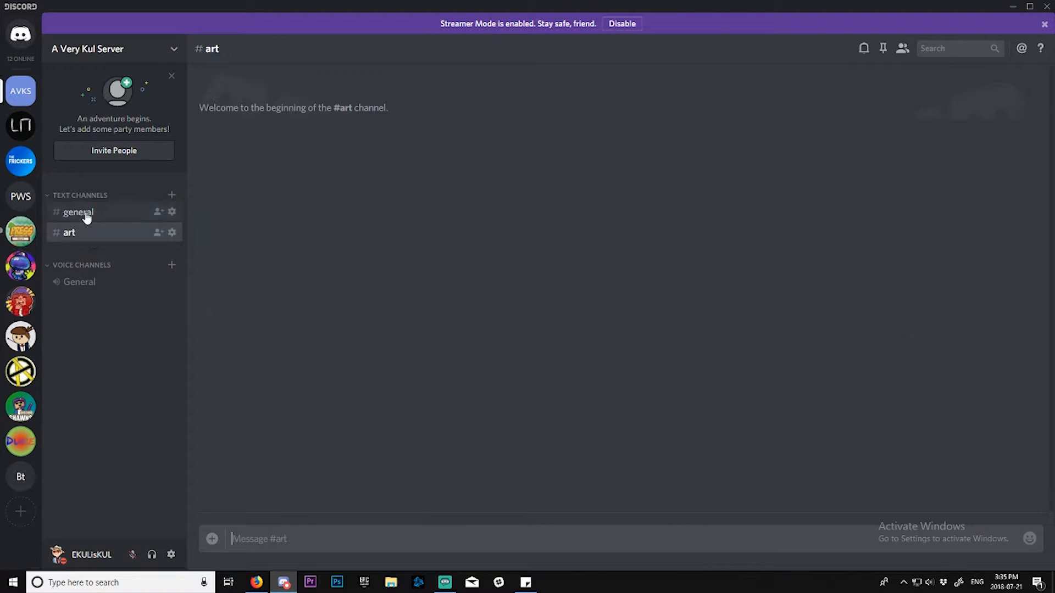
# - Set the art channel's topic to "Here you can share you cool drawings! (or your not cool drawings)", save it and check both channels' topics
pyautogui.click(84, 212)
pyautogui.click(85, 231)
pyautogui.click(172, 233)
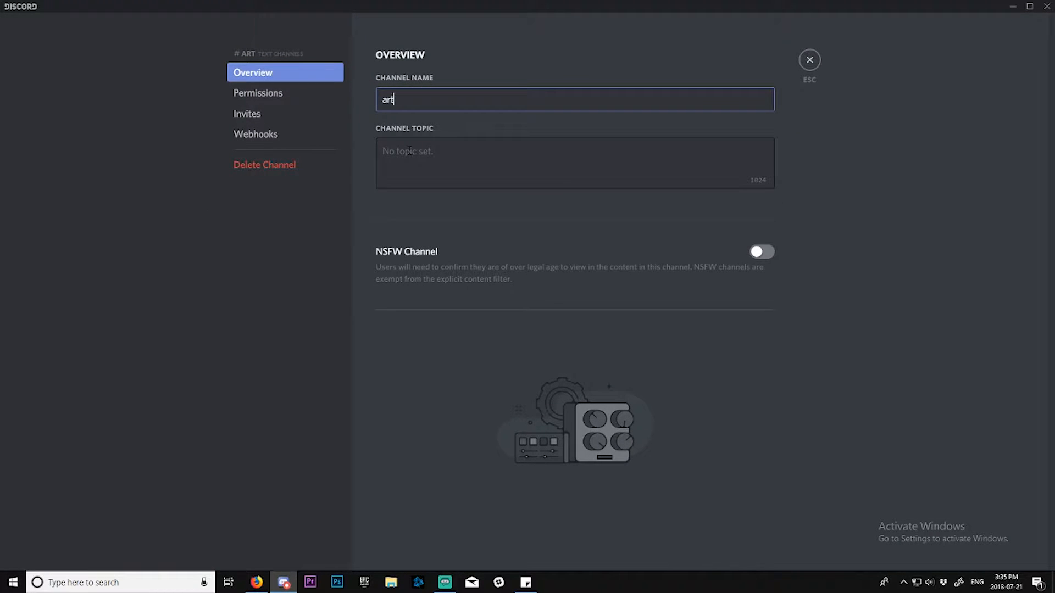
pyautogui.click(409, 151)
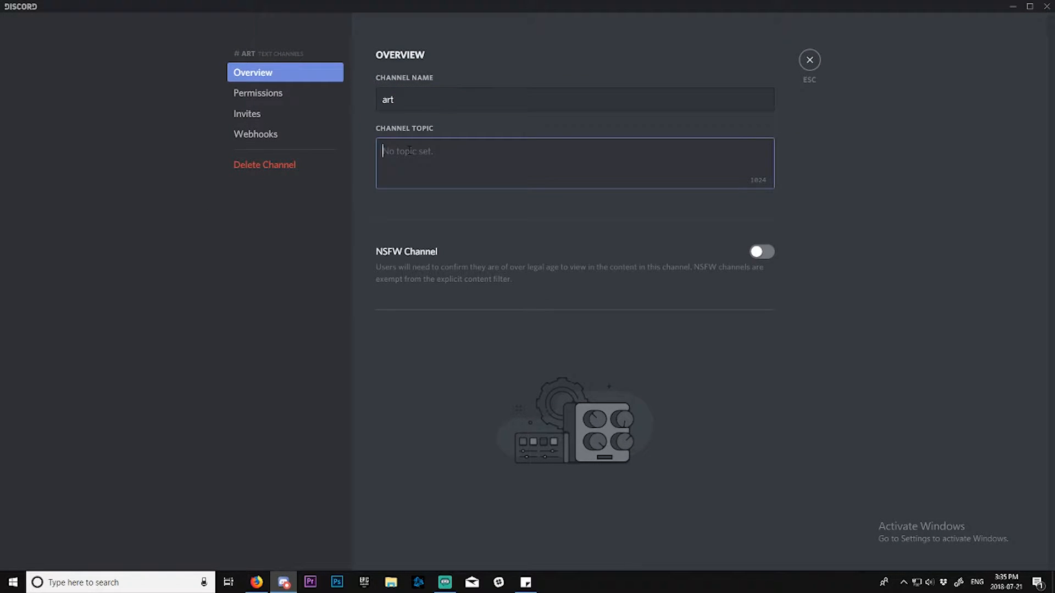
pyautogui.write('Here you can share you cool drawings! (or your not cool drawings)')
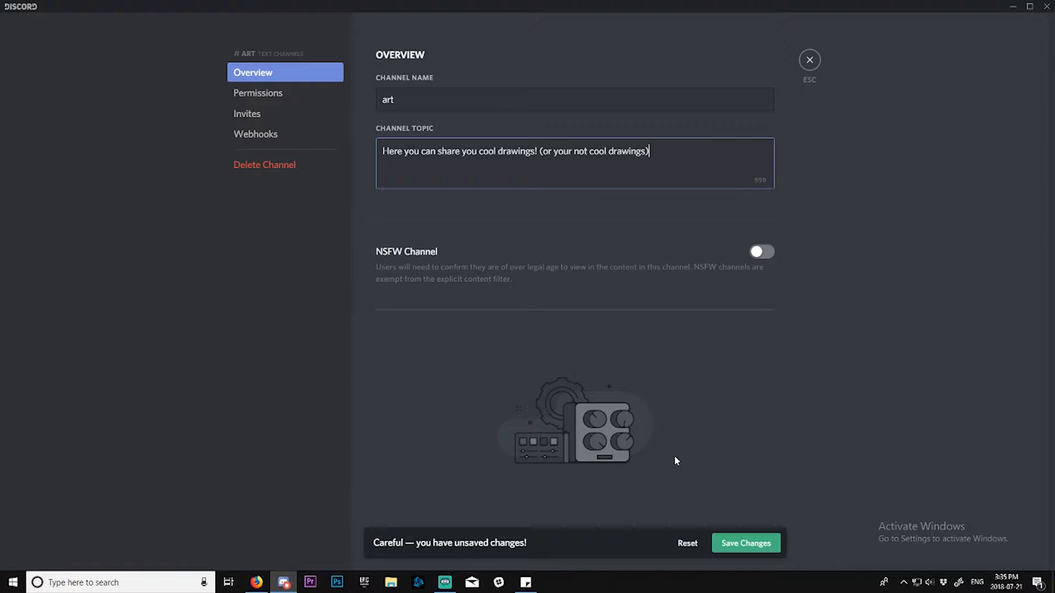
pyautogui.click(747, 544)
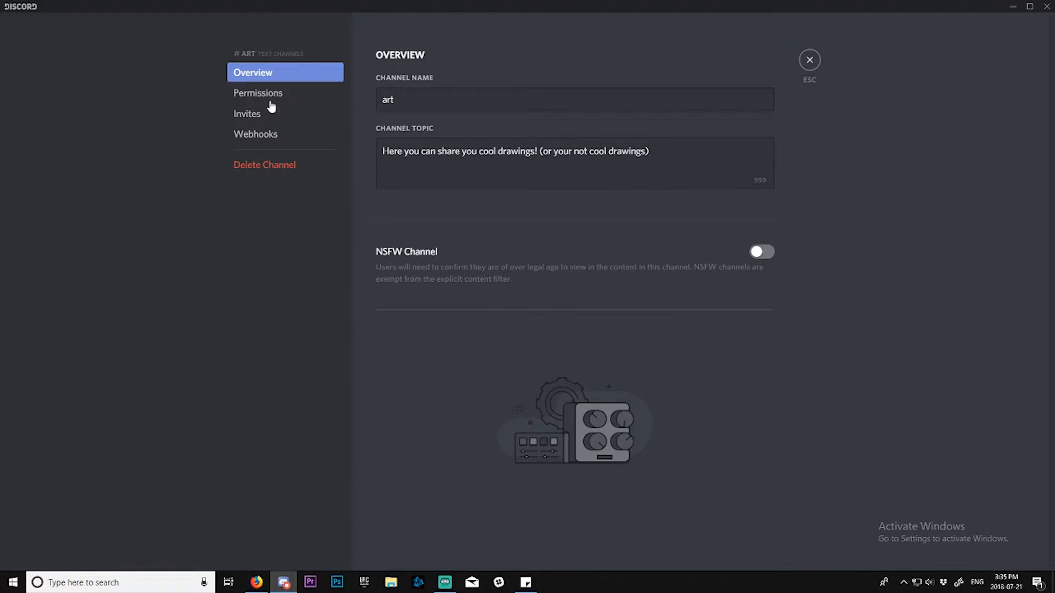
pyautogui.click(811, 59)
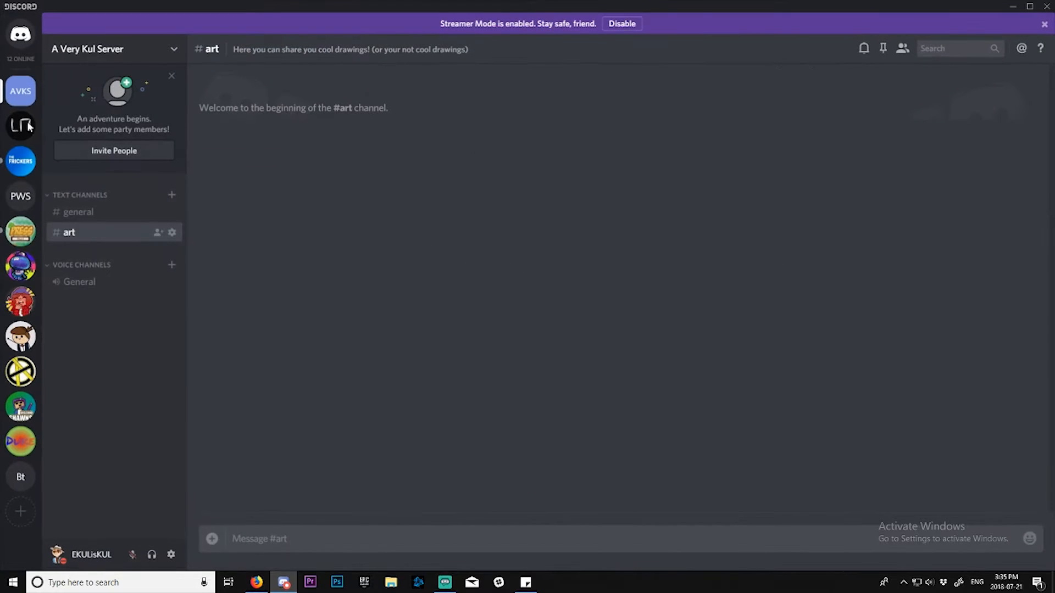
pyautogui.click(83, 216)
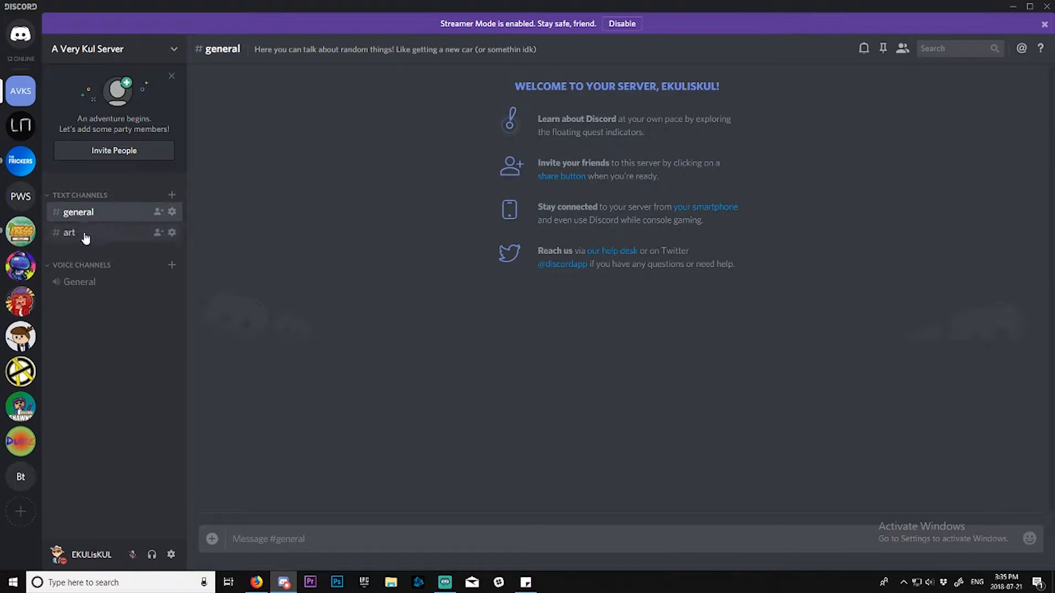
pyautogui.click(84, 231)
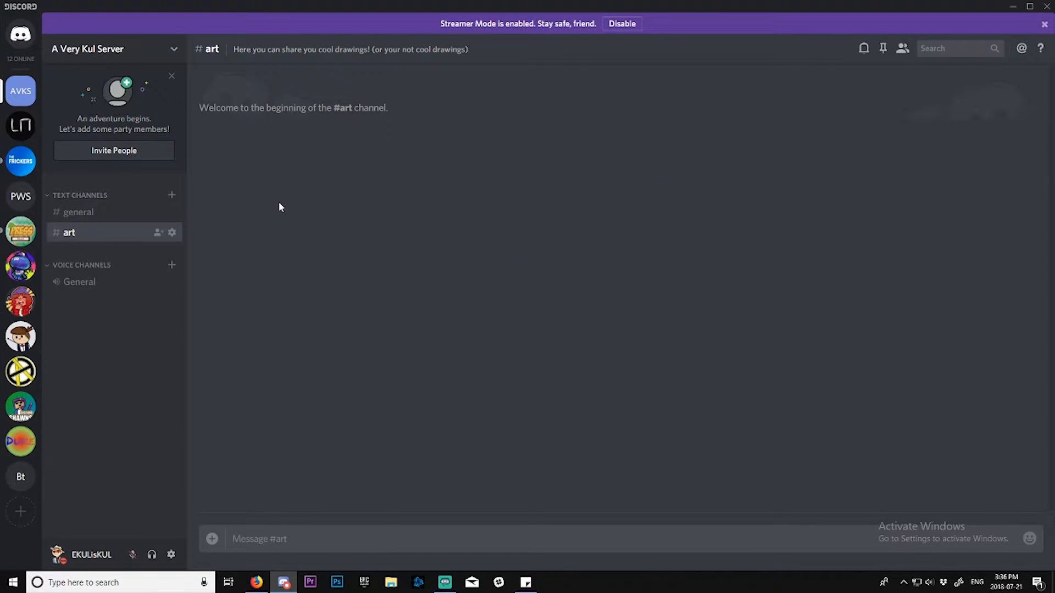
# - Look through the self-advertise, games and memez channels on the LN Central server for channel ideas
pyautogui.click(171, 195)
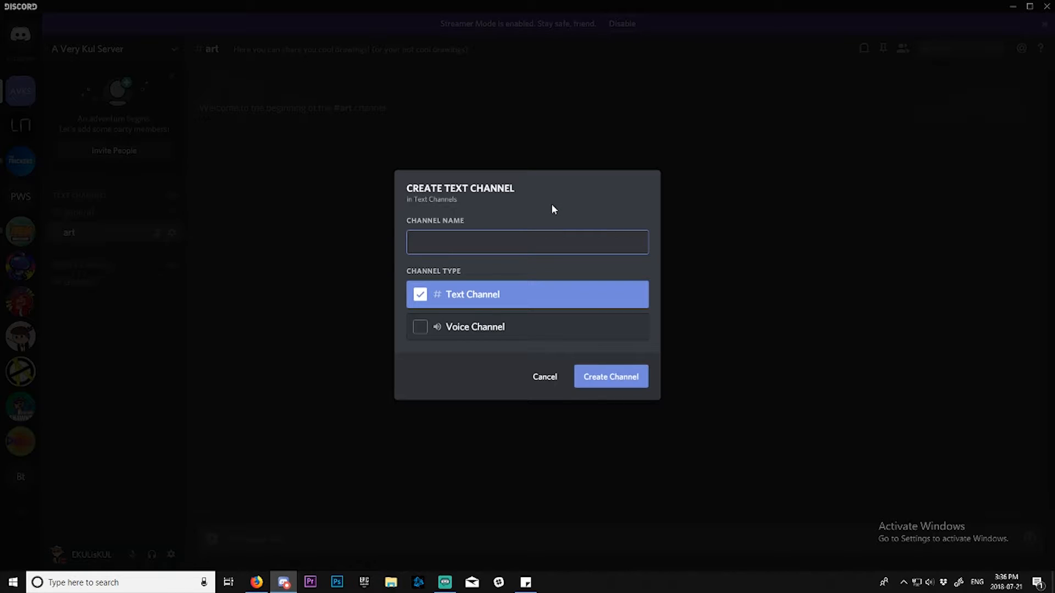
pyautogui.click(546, 378)
pyautogui.click(20, 125)
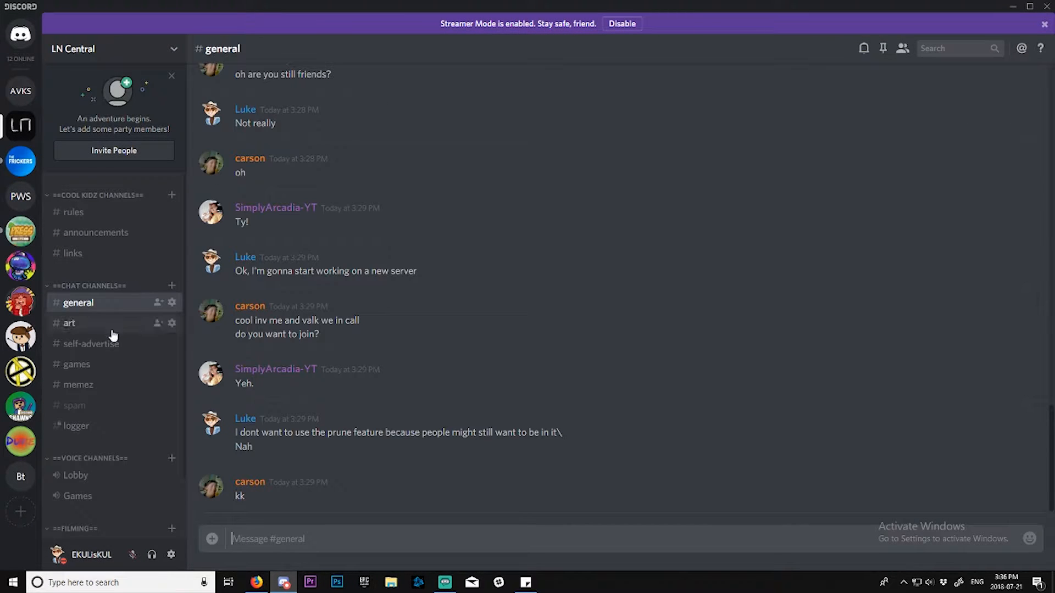
pyautogui.click(108, 344)
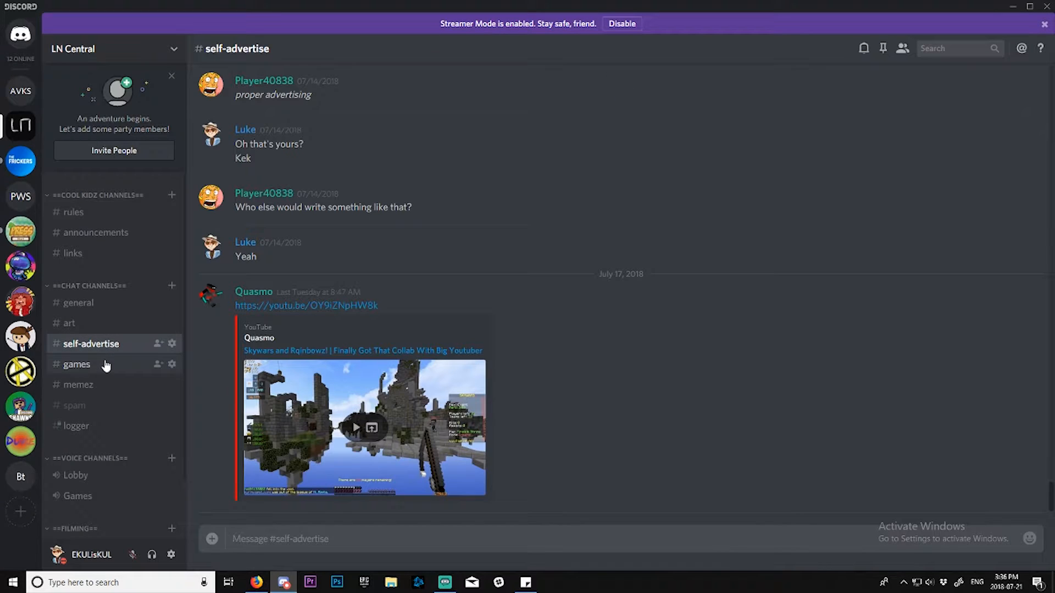
pyautogui.click(106, 366)
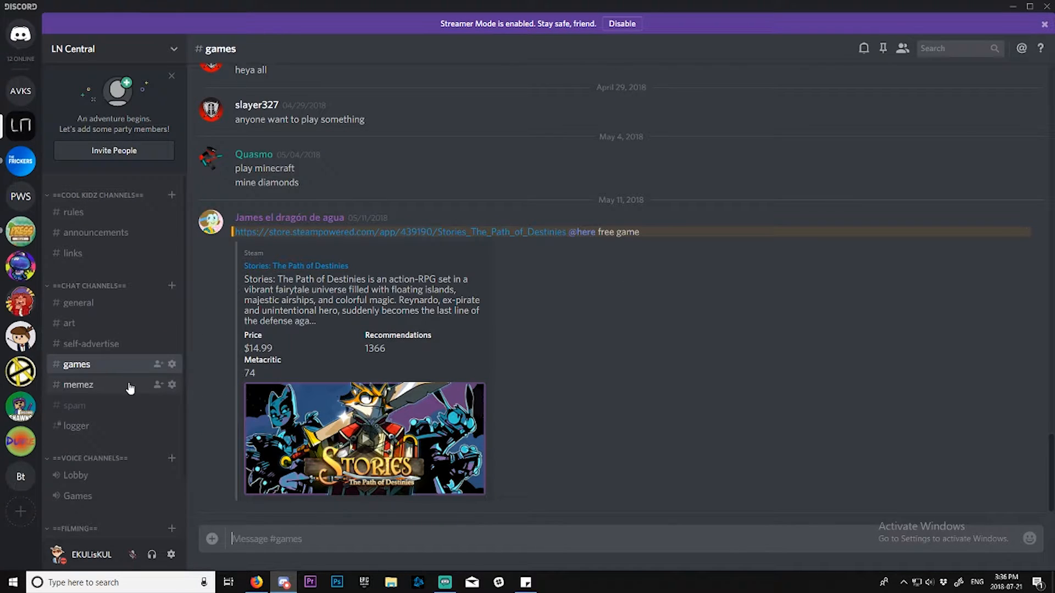
pyautogui.click(112, 386)
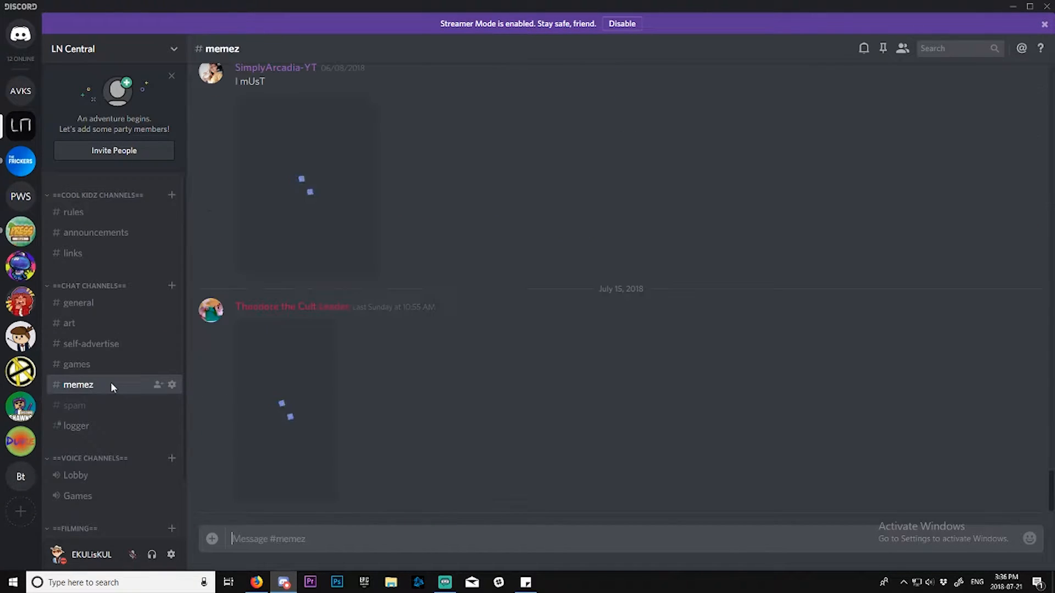
# - Create a text channel named "promo" in A Very Kul Server's Text Channels category and open it
pyautogui.click(21, 91)
pyautogui.click(171, 195)
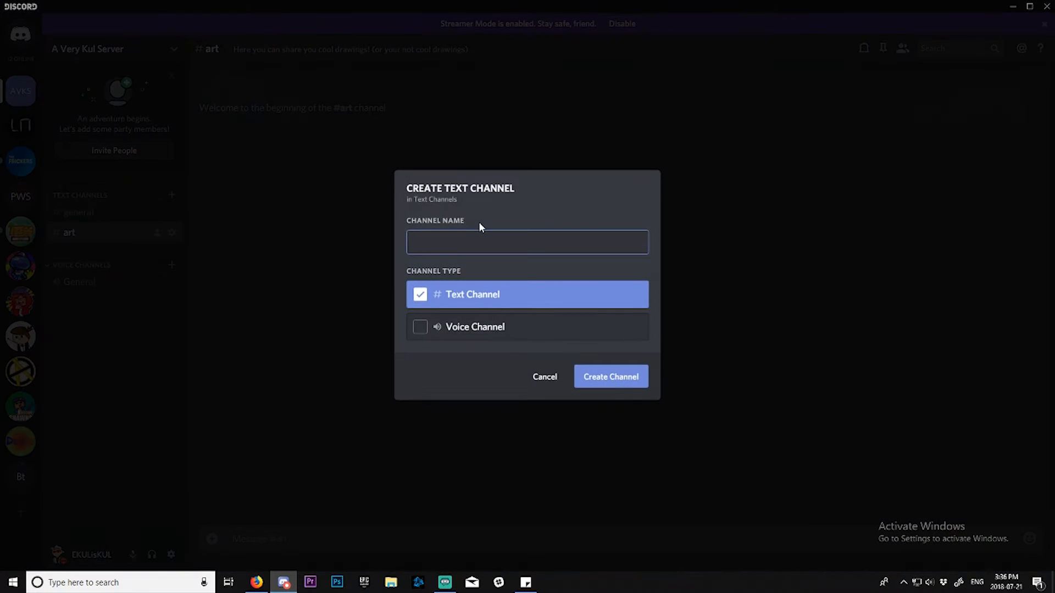
pyautogui.write('promo')
pyautogui.press('Return')
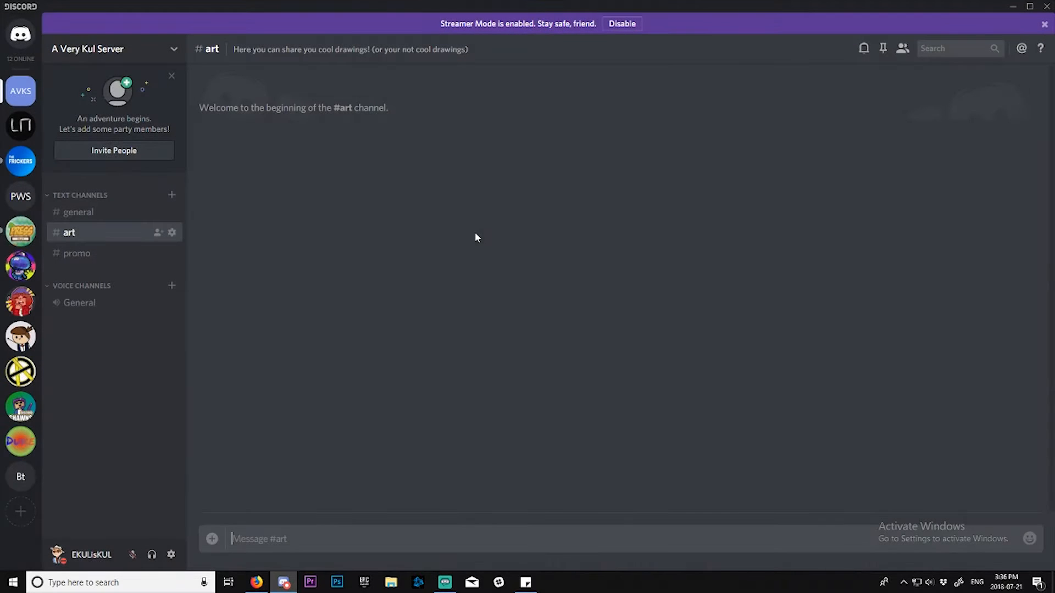
pyautogui.click(107, 261)
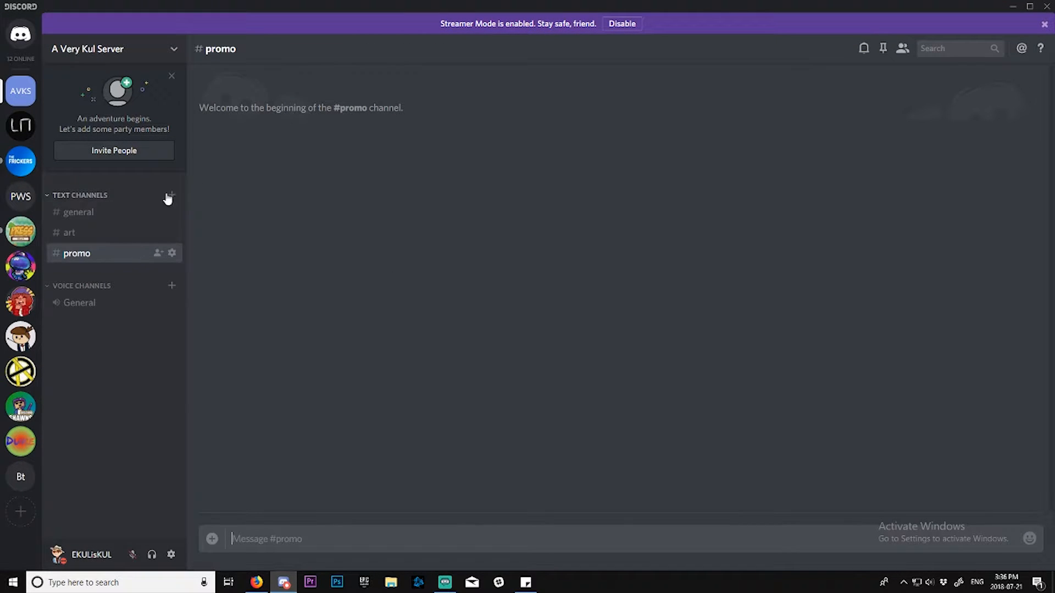
# - Set the promo channel's topic to "Here you can share your videos, Twitch channel, Instagram, and other stuff!" and leave its settings
pyautogui.click(172, 253)
pyautogui.click(467, 152)
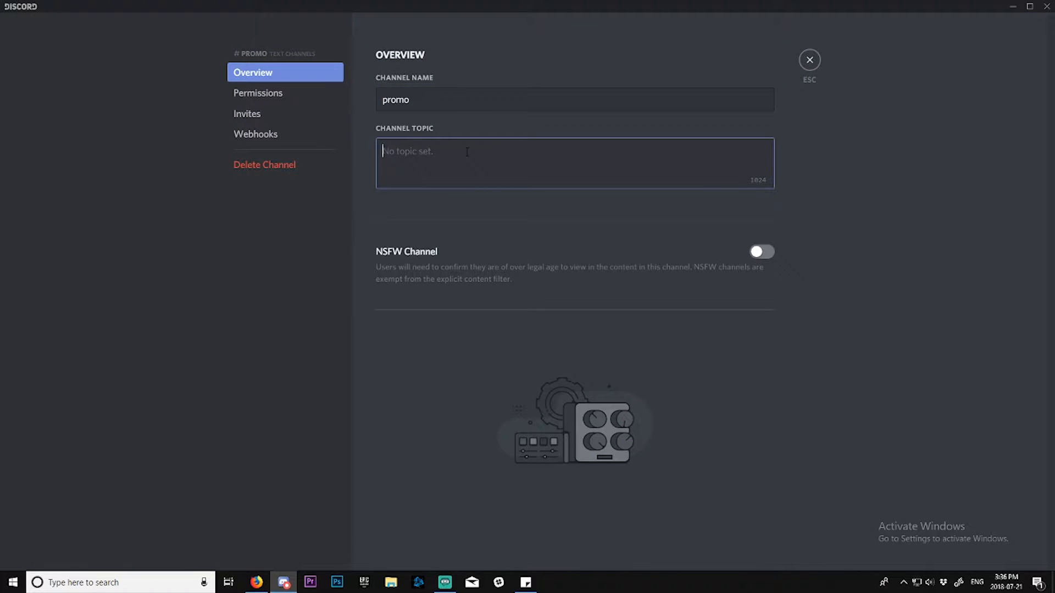
pyautogui.write('Here you can share your videos, Twitch channel, Instagram, and other stuff!')
pyautogui.click(810, 60)
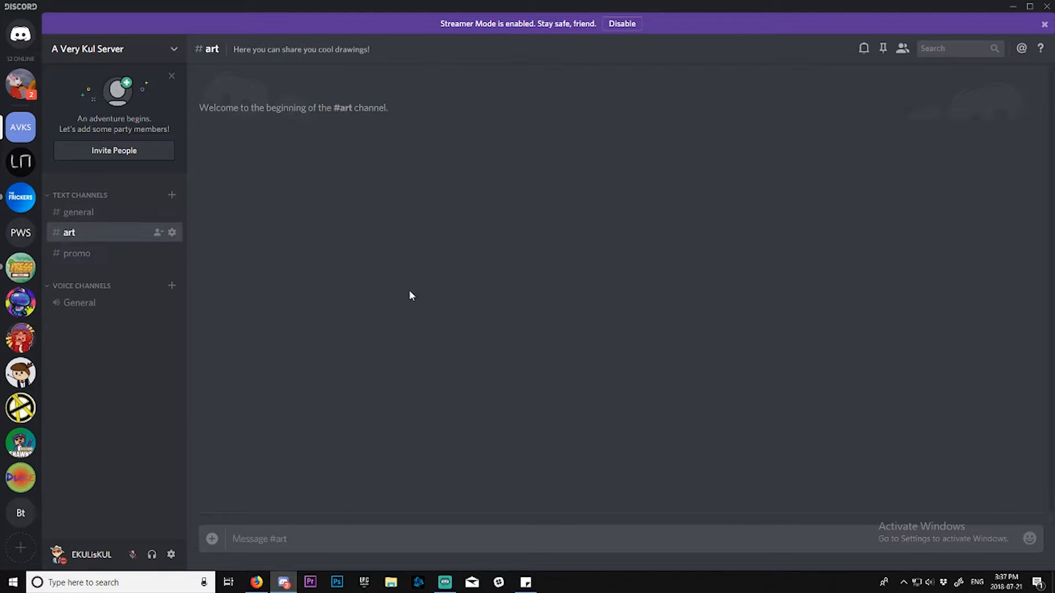
# - Create a text channel named "memes" in the Text Channels category, place it above promo and open it
pyautogui.click(171, 195)
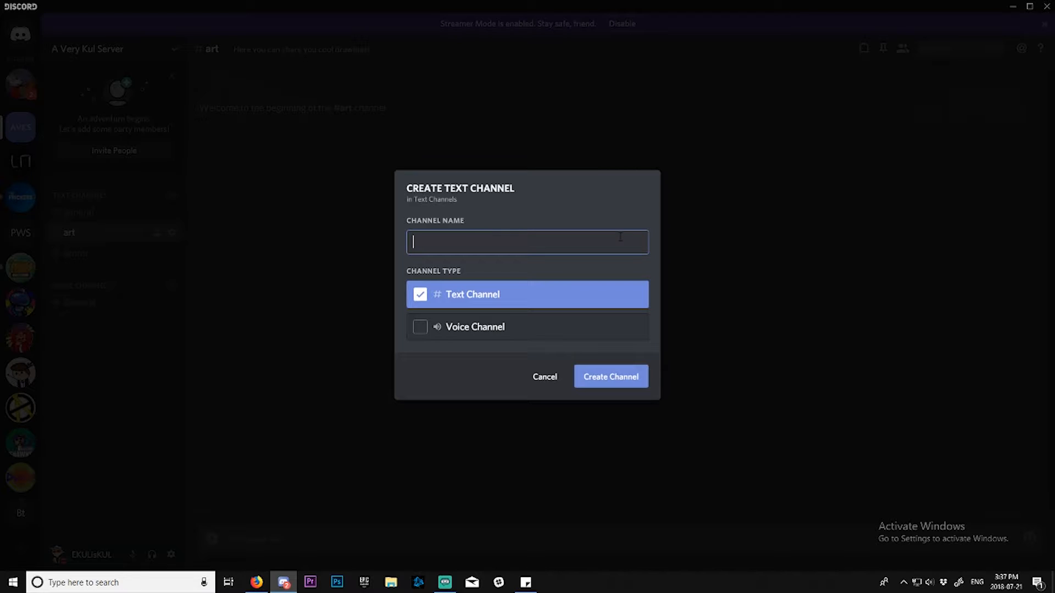
pyautogui.write('memes')
pyautogui.press('Return')
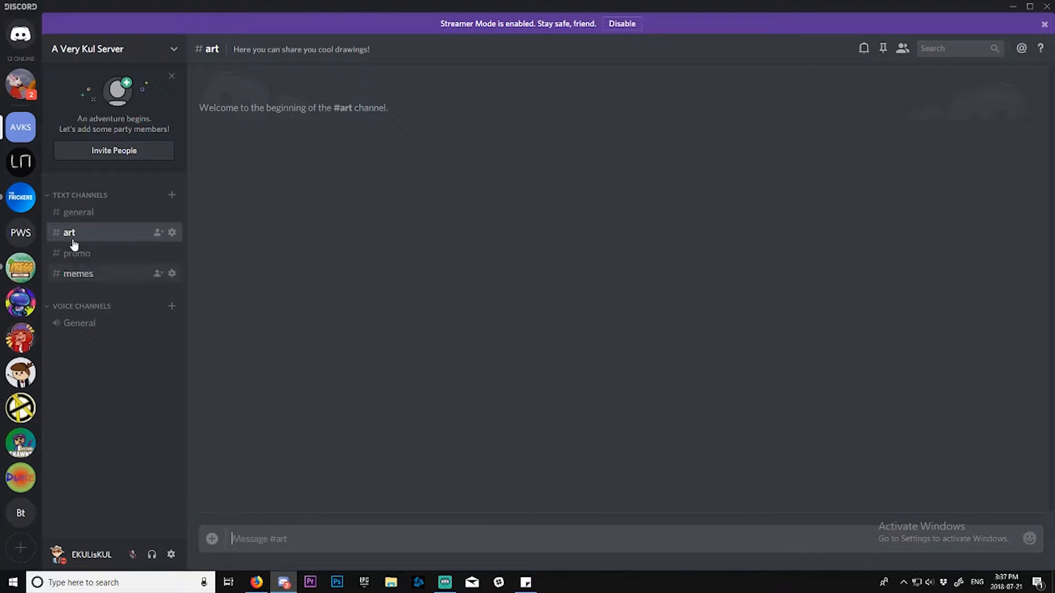
pyautogui.moveTo(80, 254); pyautogui.dragTo(88, 276)
pyautogui.click(91, 254)
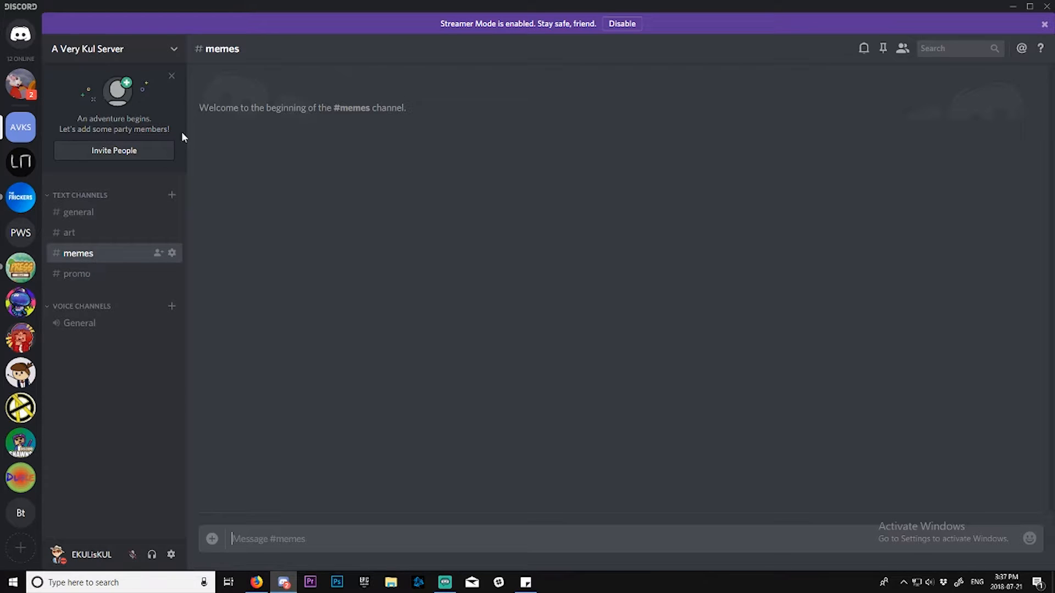
# - Set the memes channel's topic to "post some dank memez lol", save it and leave the channel settings
pyautogui.click(172, 253)
pyautogui.click(550, 160)
pyautogui.write('post some dank memez lol')
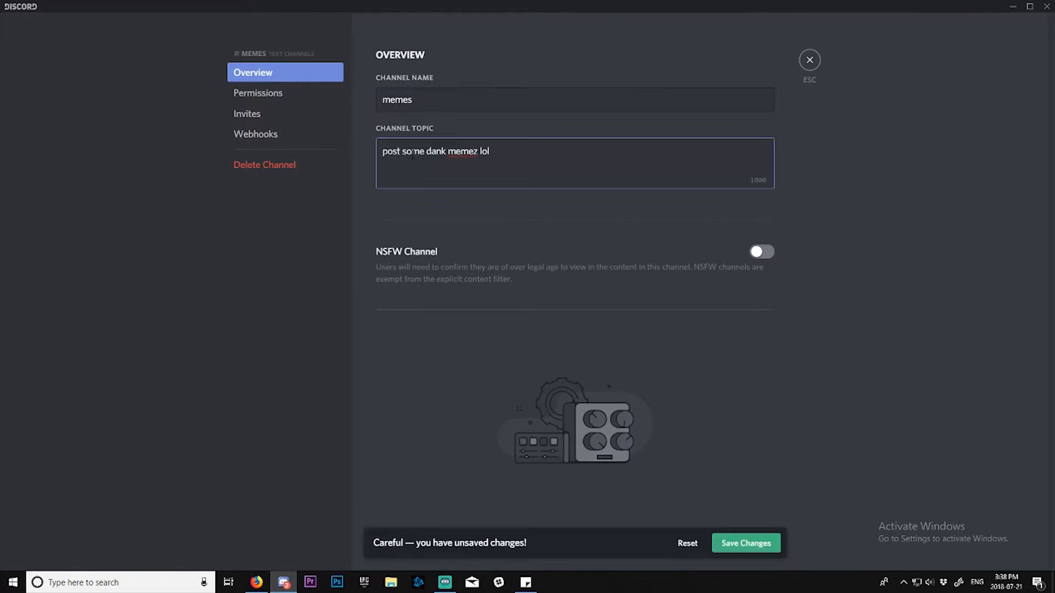
pyautogui.click(735, 543)
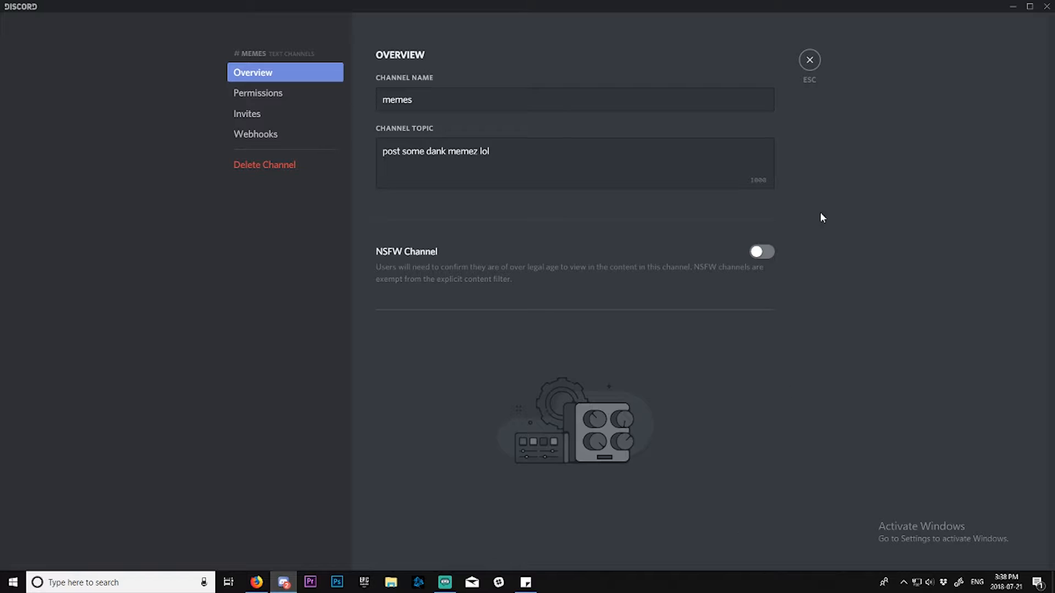
pyautogui.click(810, 61)
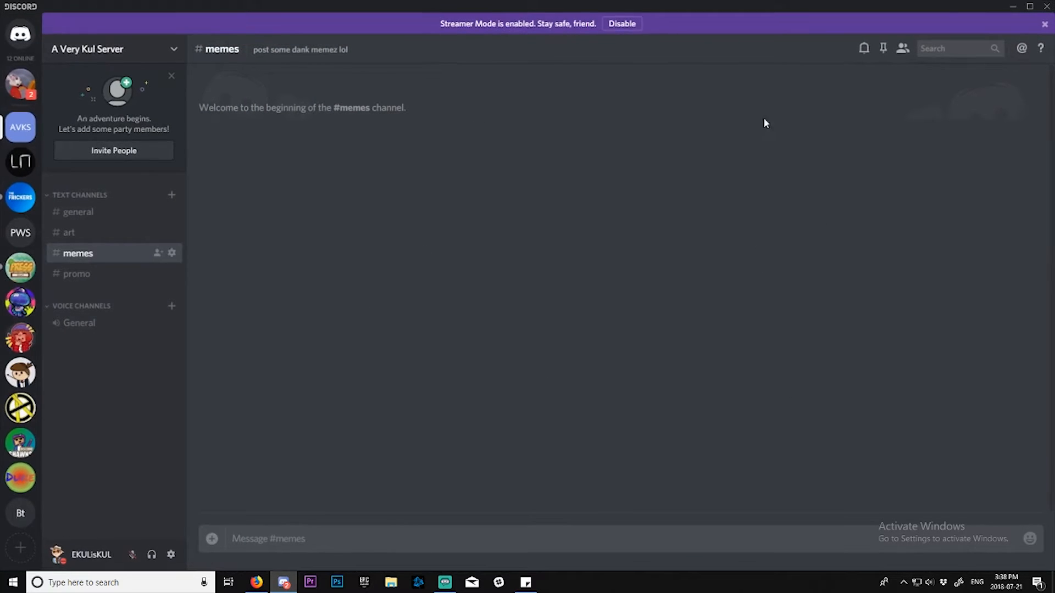
# - Check the topics of the general, art, memes, promo and games channels
pyautogui.click(82, 217)
pyautogui.click(81, 241)
pyautogui.click(79, 254)
pyautogui.click(81, 272)
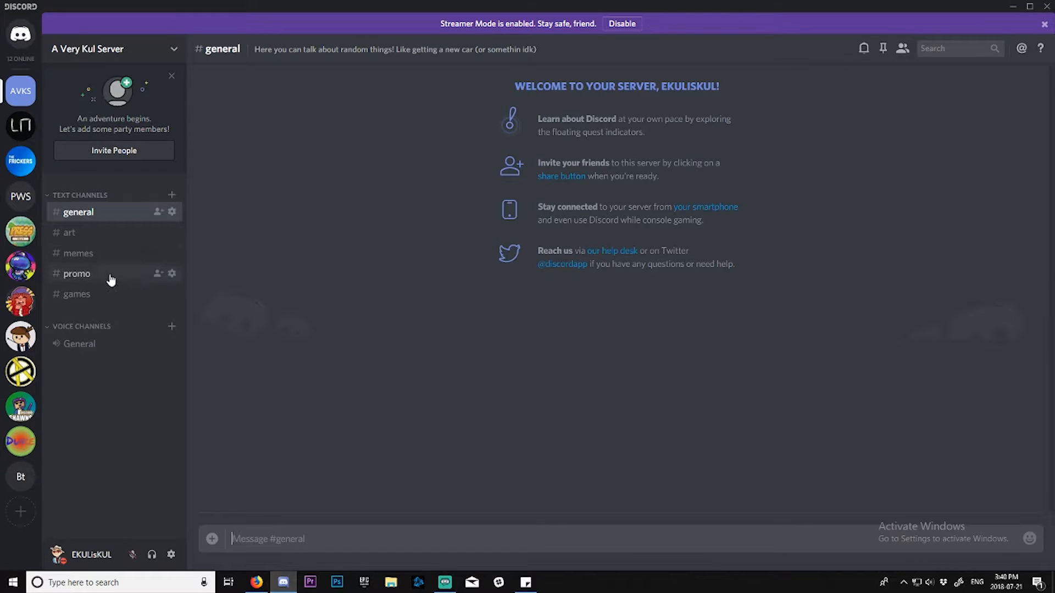
pyautogui.click(88, 300)
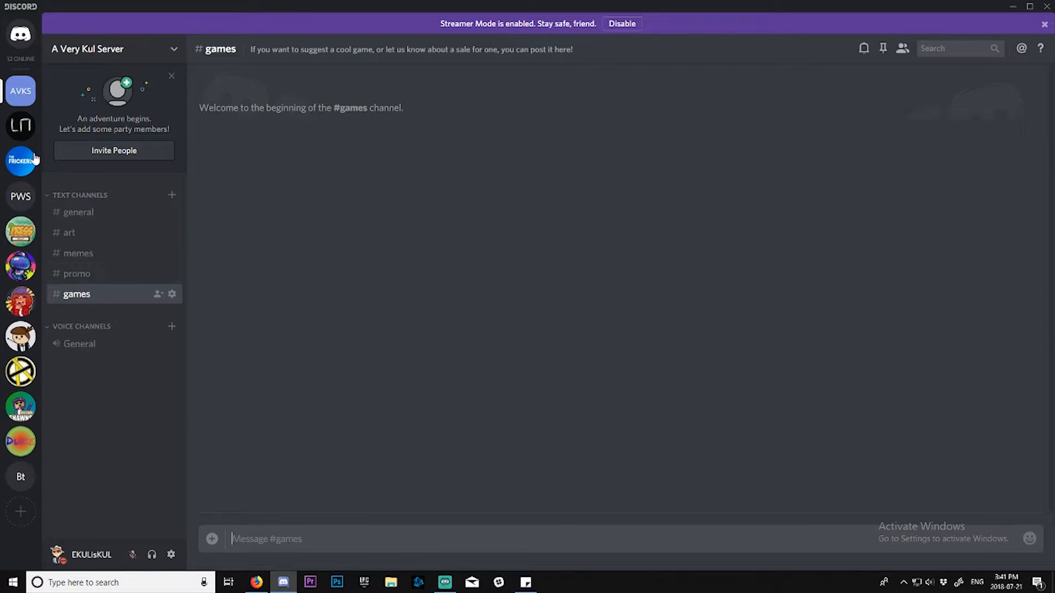
# - Examine how LN Central groups its channels into categories and compare that with the Text Channels category in A Very Kul Server
pyautogui.click(21, 125)
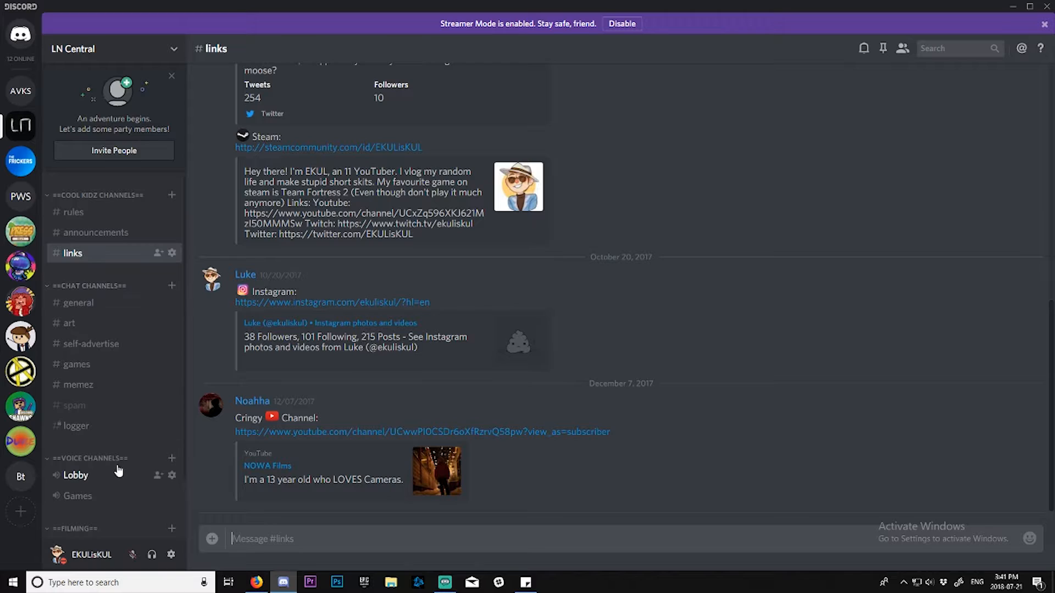
pyautogui.scroll(-3, 110, 440)
pyautogui.click(22, 92)
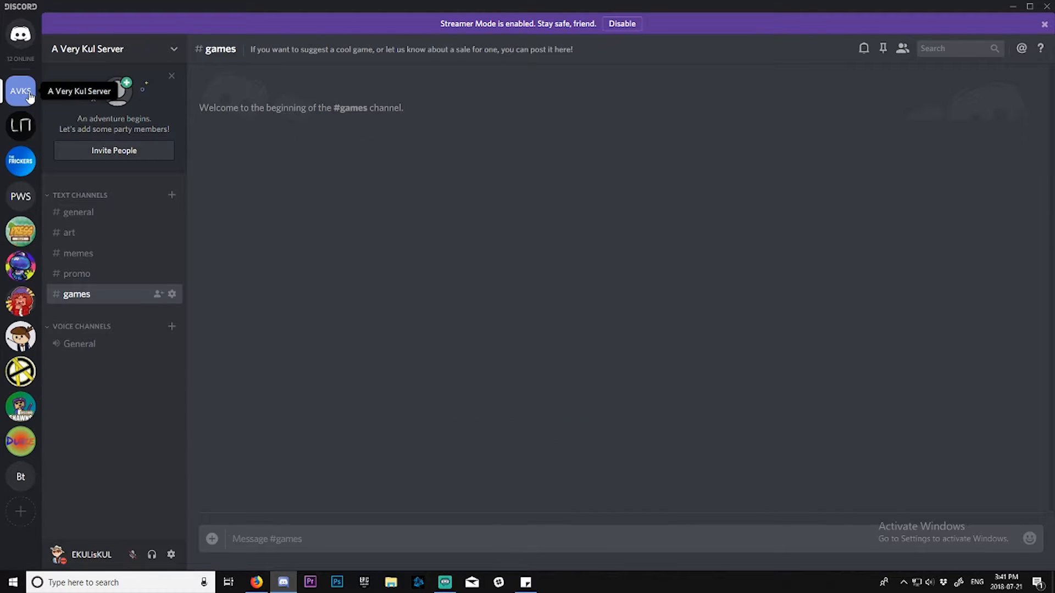
pyautogui.click(59, 197)
pyautogui.click(61, 197)
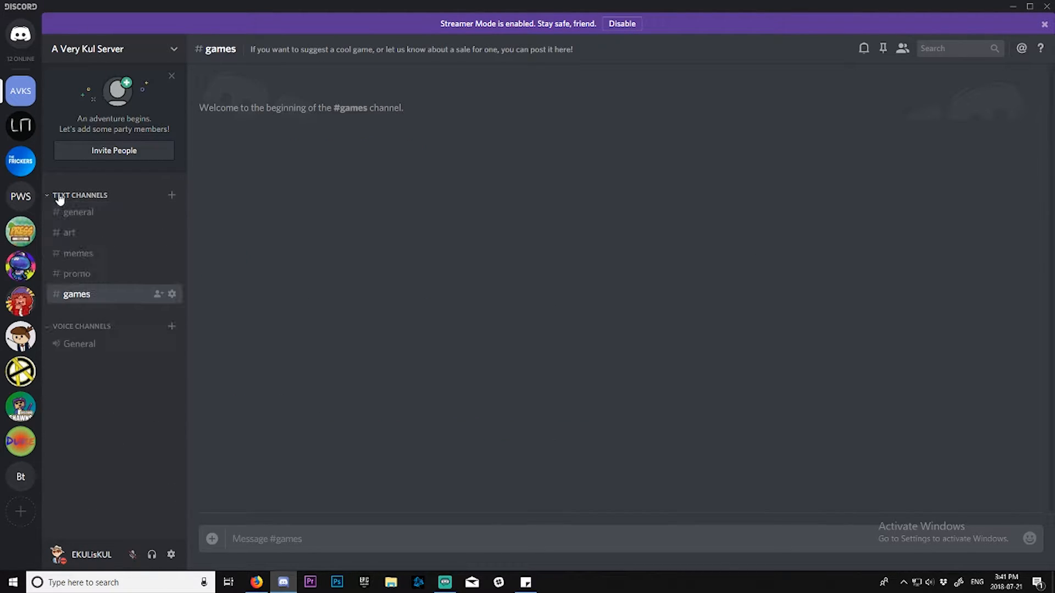
pyautogui.click(61, 198)
pyautogui.click(61, 198)
# - Create a category named "Info" in A Very Kul Server and move it above the Text Channels category
pyautogui.click(102, 49)
pyautogui.click(156, 55)
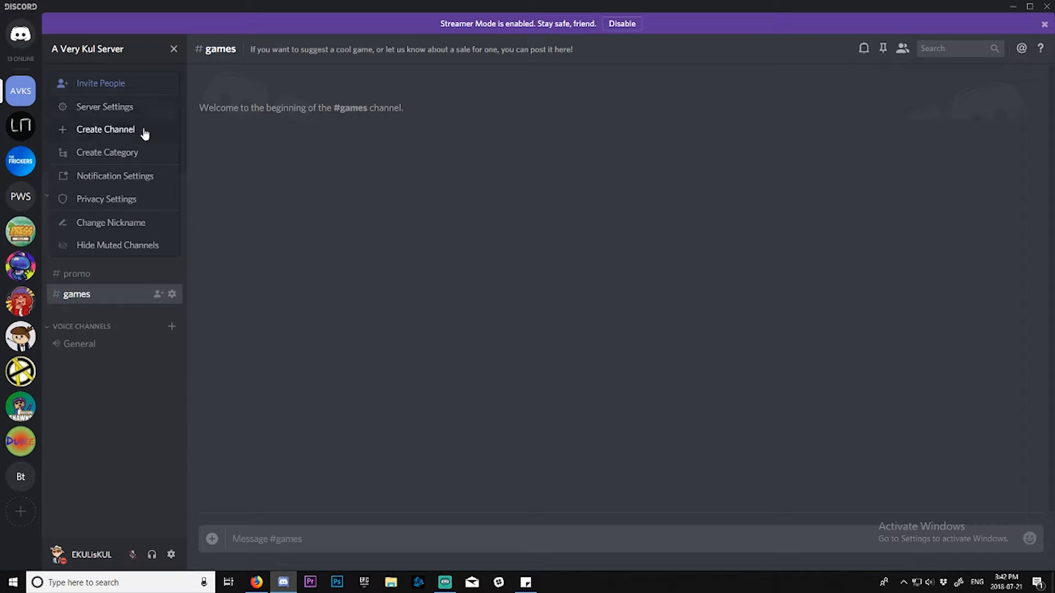
pyautogui.click(132, 152)
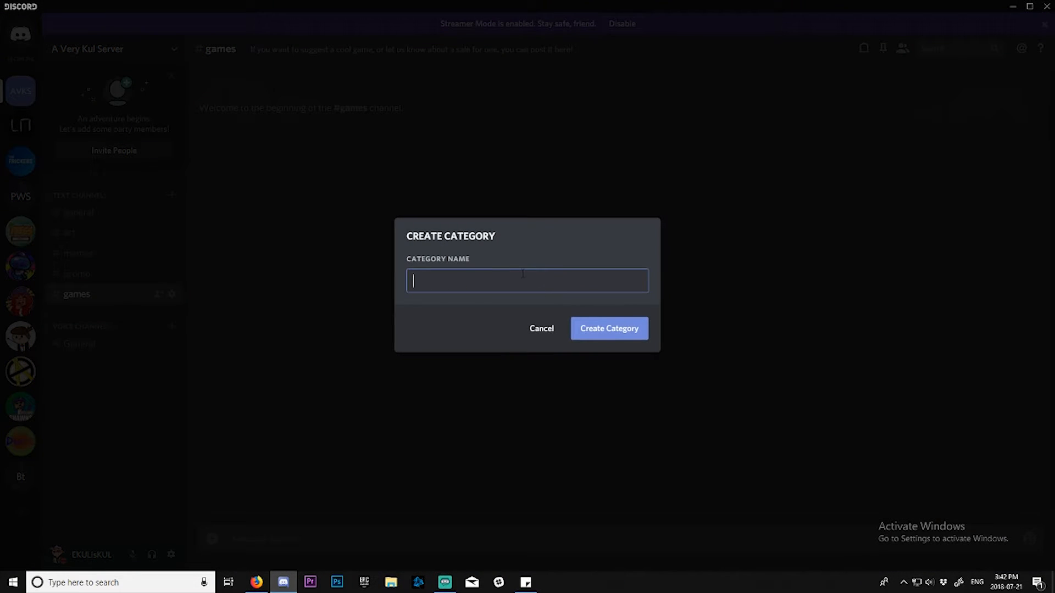
pyautogui.write('Info')
pyautogui.press('Return')
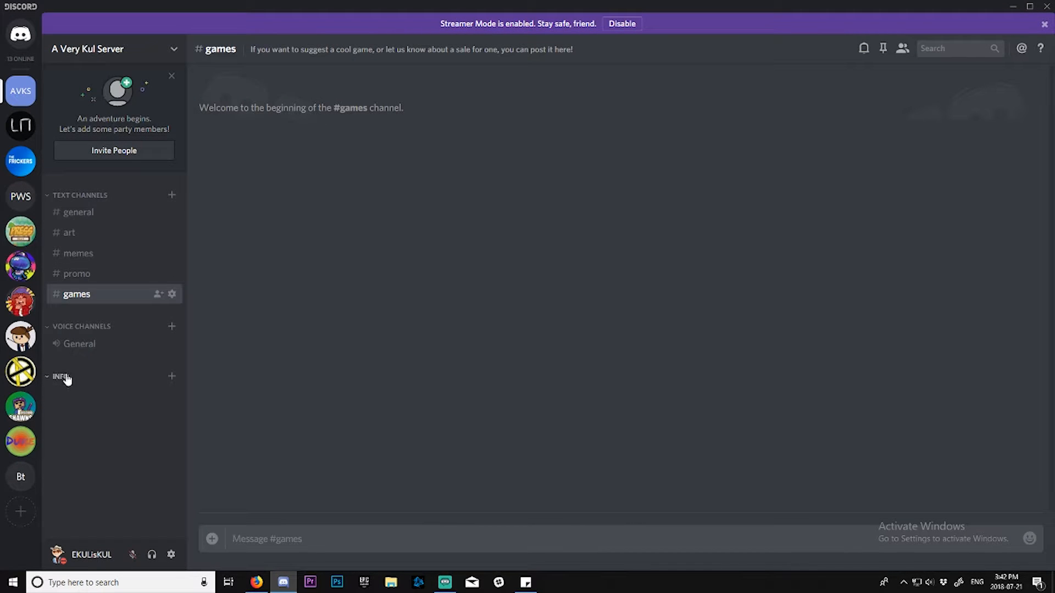
pyautogui.moveTo(66, 379); pyautogui.dragTo(80, 182)
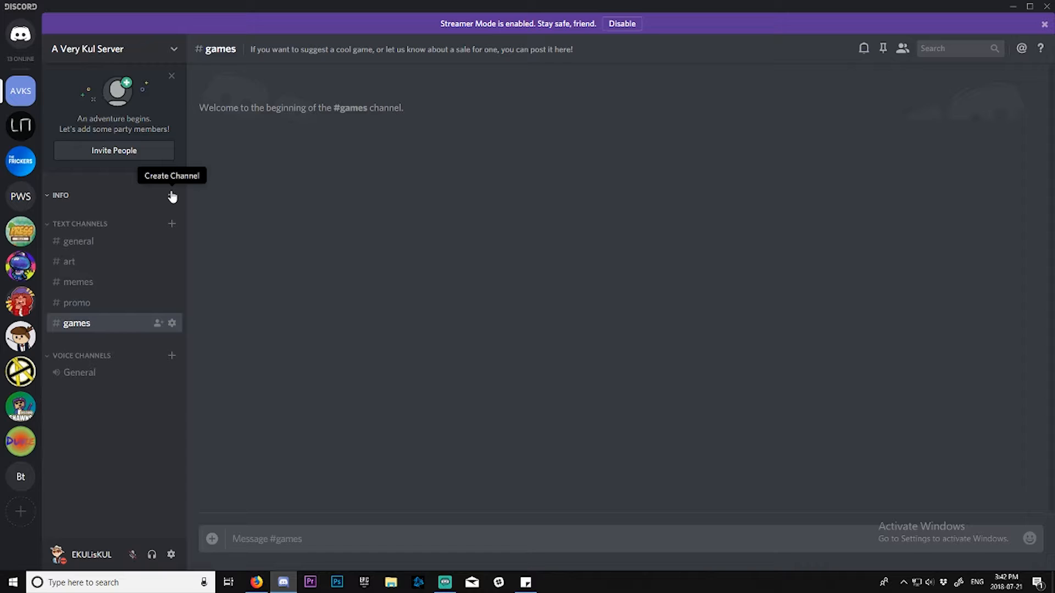
# - Look through the general, art and promo channels, ending on general
pyautogui.click(103, 243)
pyautogui.click(94, 263)
pyautogui.click(94, 301)
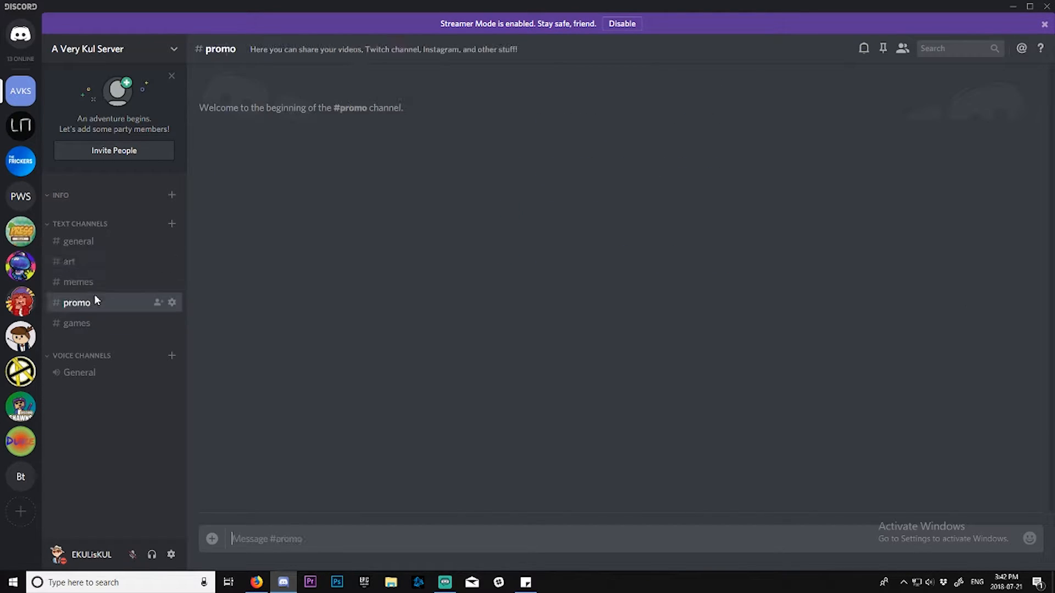
pyautogui.click(88, 238)
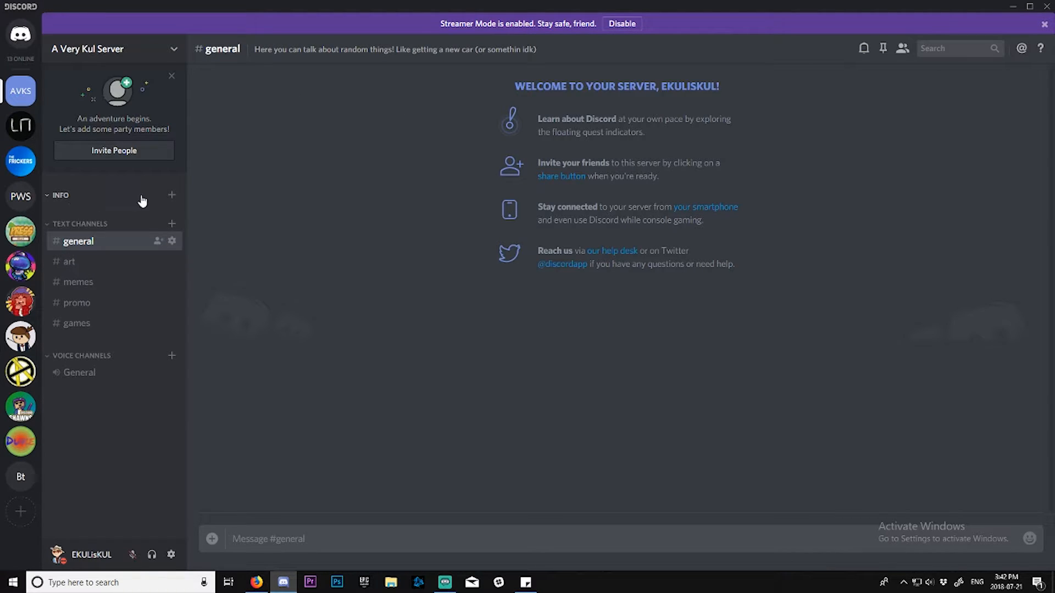
# - Create a text channel named "rules" in the Info category
pyautogui.click(172, 195)
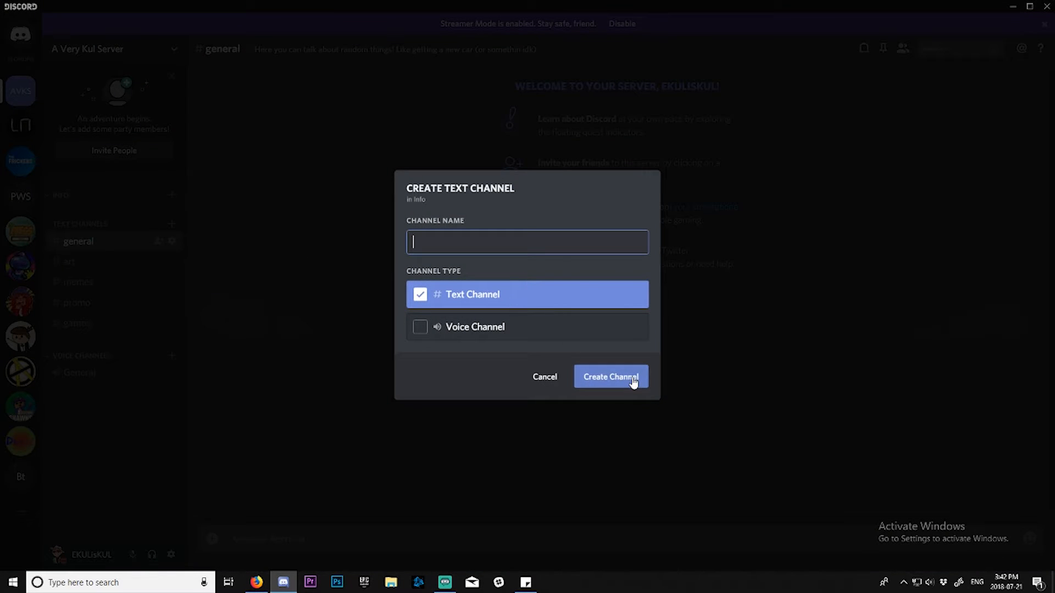
pyautogui.write('rules')
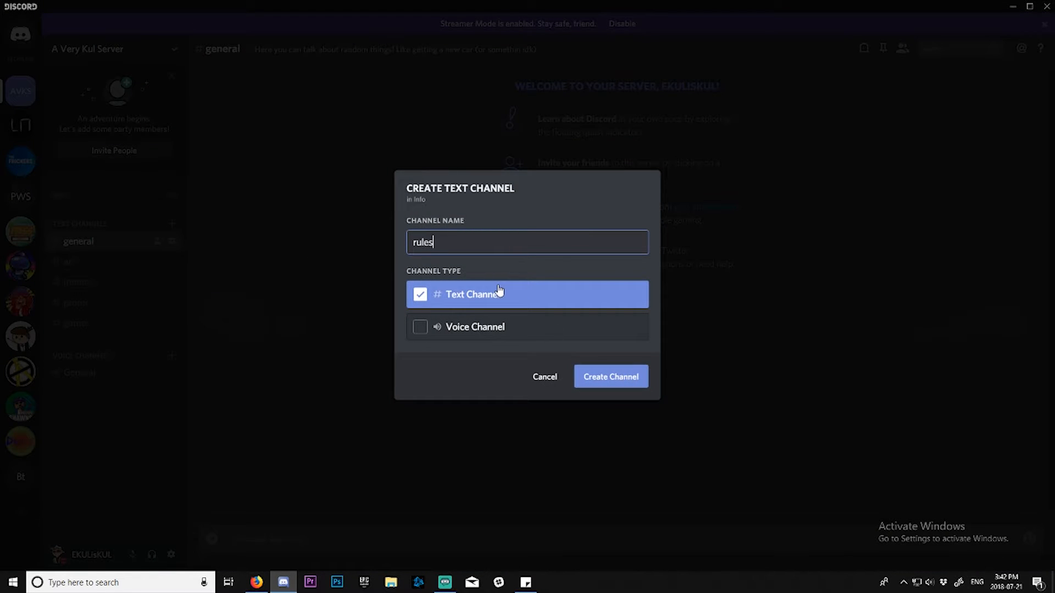
pyautogui.press('Return')
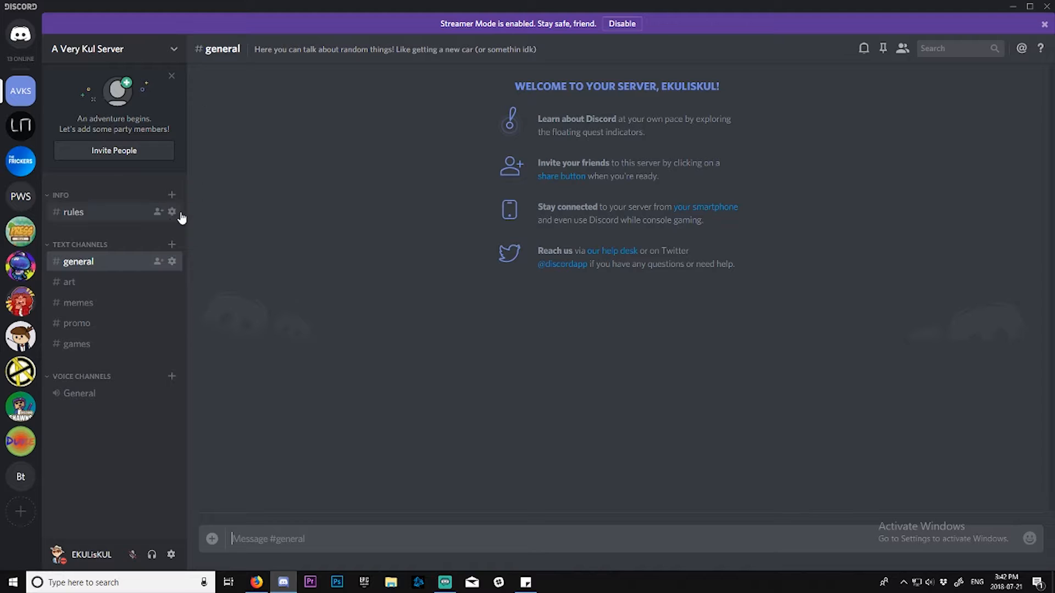
# - Set the rules channel's topic to "Here are the rules! That's basically it." and save it
pyautogui.click(172, 213)
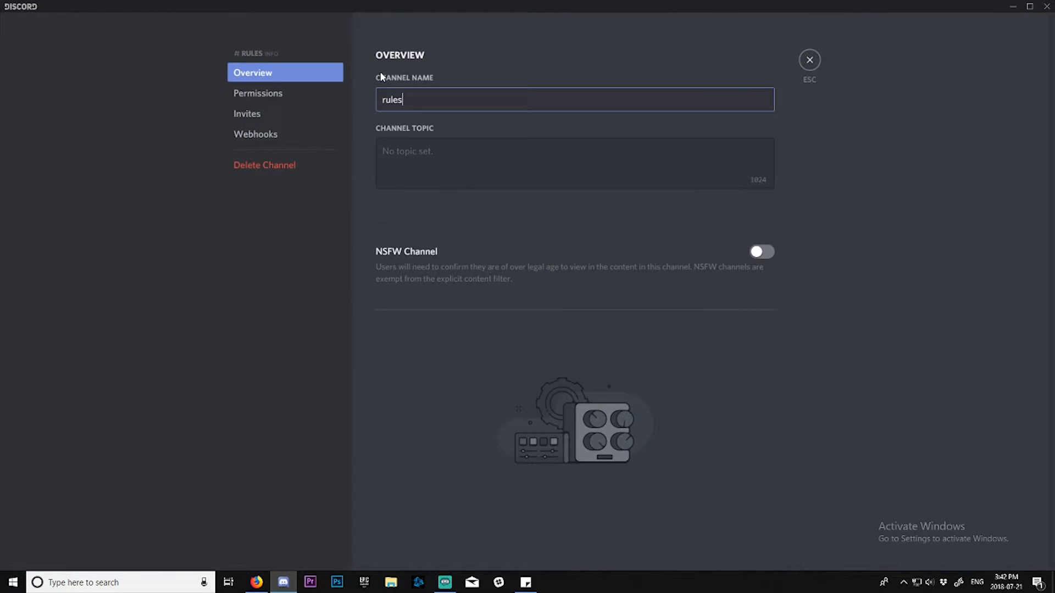
pyautogui.click(444, 150)
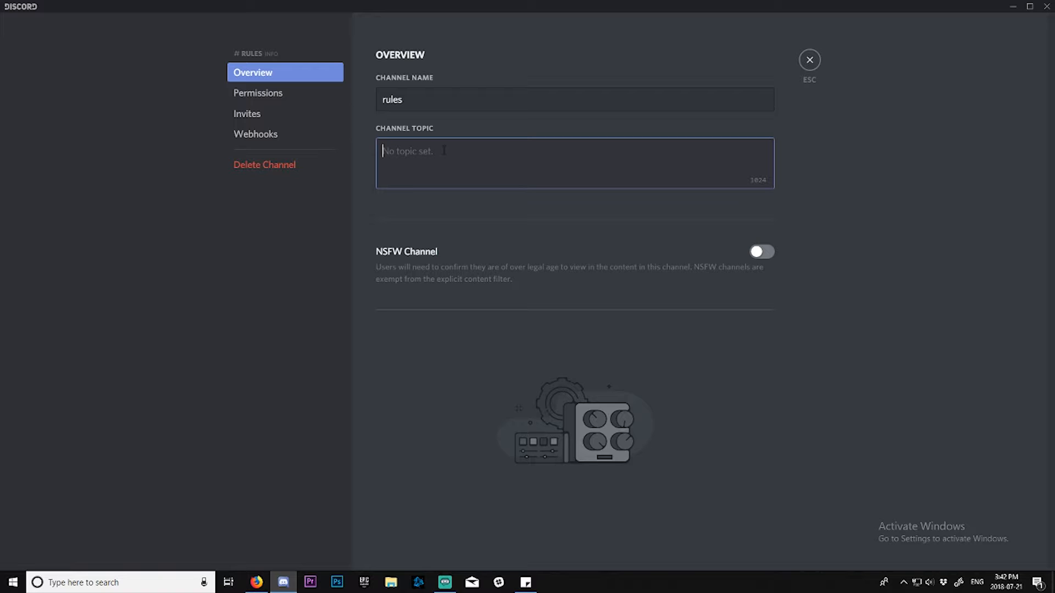
pyautogui.write('Here')
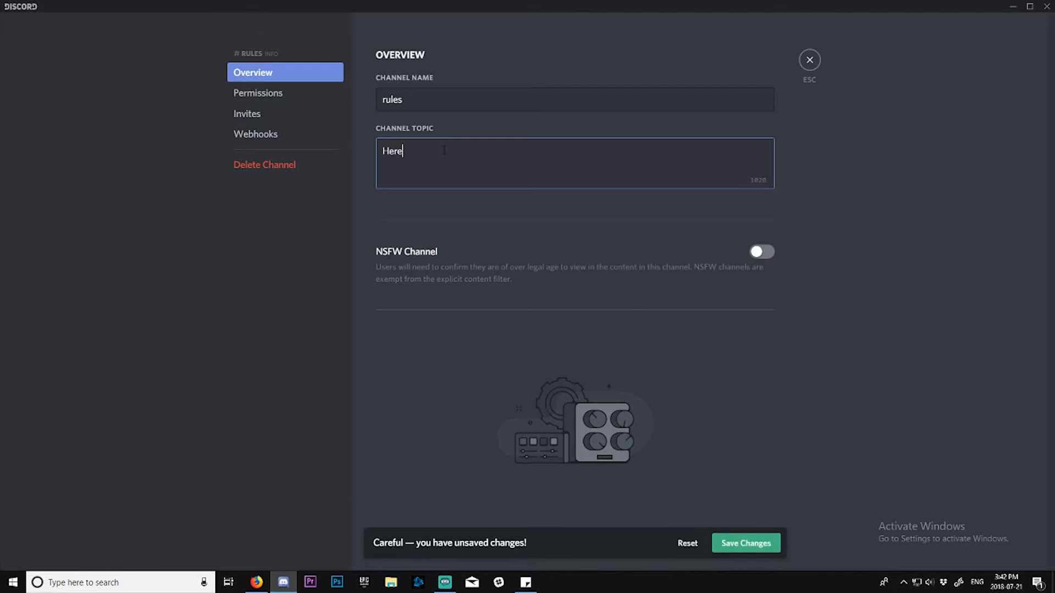
pyautogui.write(" are the rules! That's")
pyautogui.press('BackSpace')
pyautogui.press('BackSpace')
pyautogui.press('BackSpace')
pyautogui.press('BackSpace')
pyautogui.press('BackSpace')
pyautogui.press('BackSpace')
pyautogui.press('BackSpace')
pyautogui.write("That's basically ")
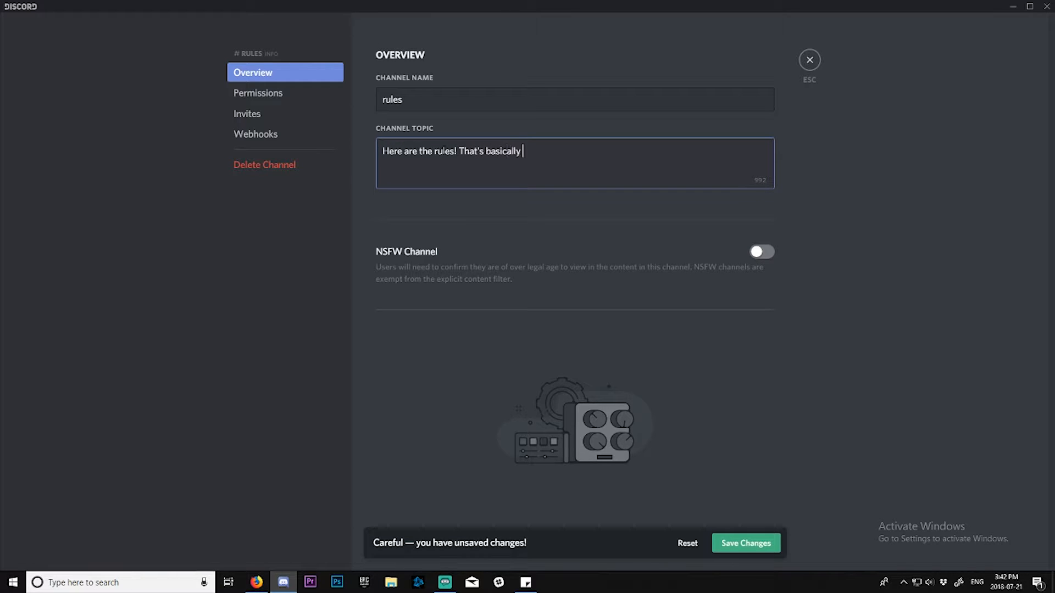
pyautogui.write('it.')
pyautogui.click(744, 544)
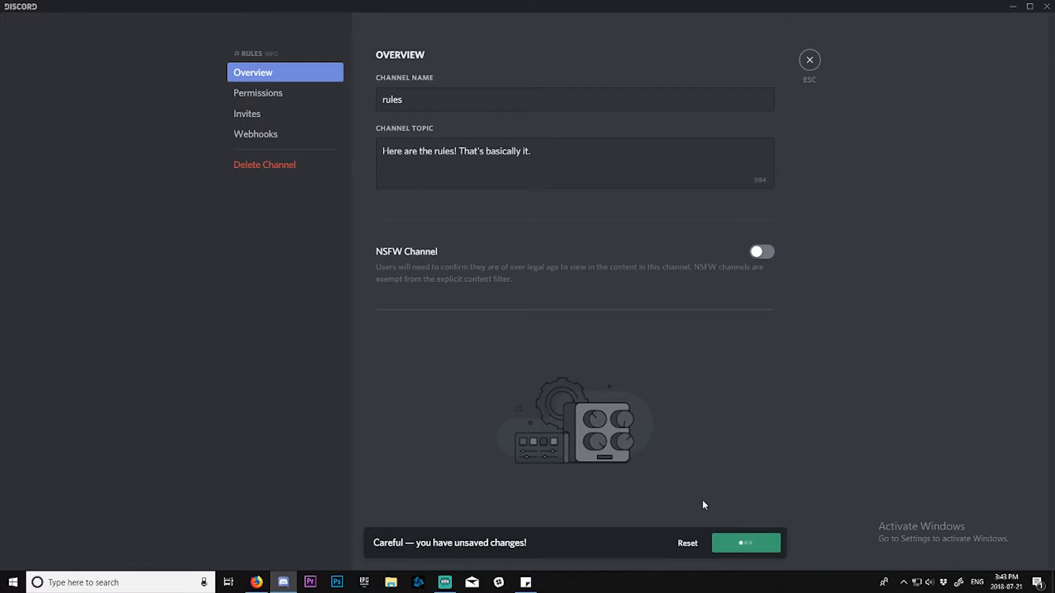
pyautogui.click(306, 94)
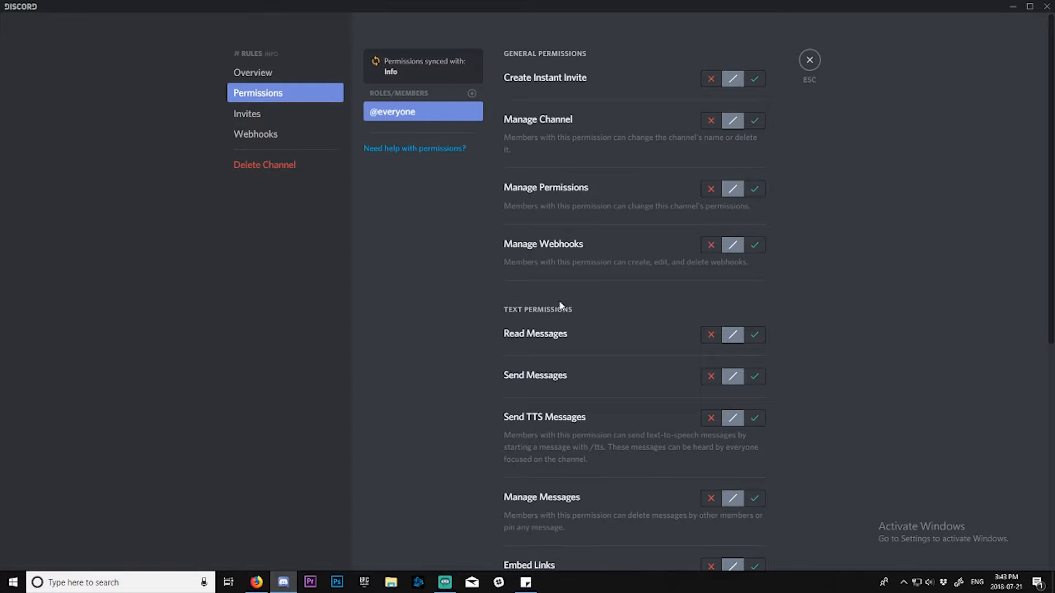
pyautogui.scroll(-6, 571, 319)
pyautogui.scroll(5, 619, 464)
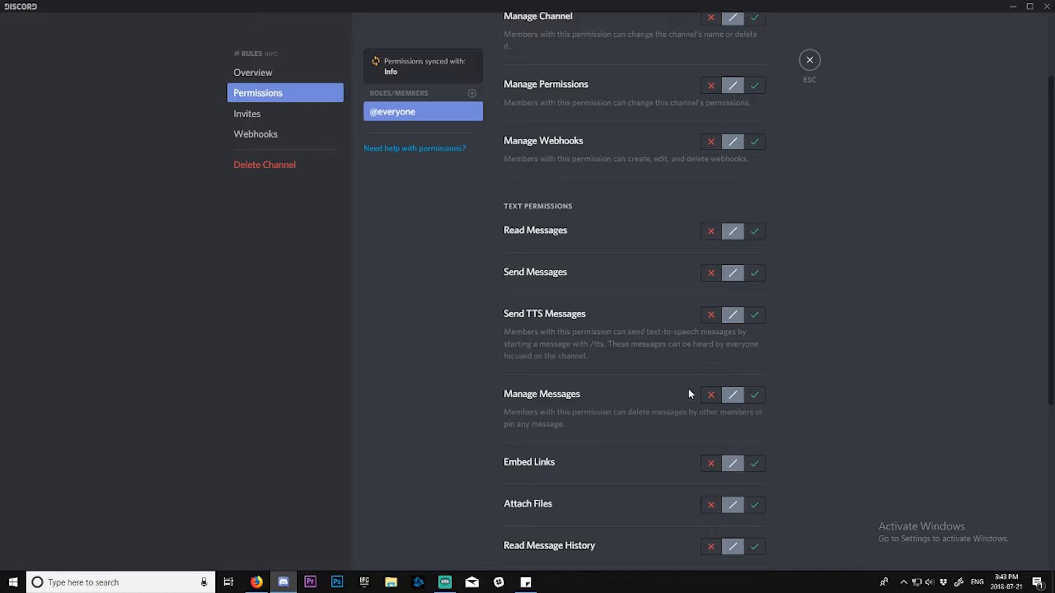
pyautogui.scroll(2, 658, 291)
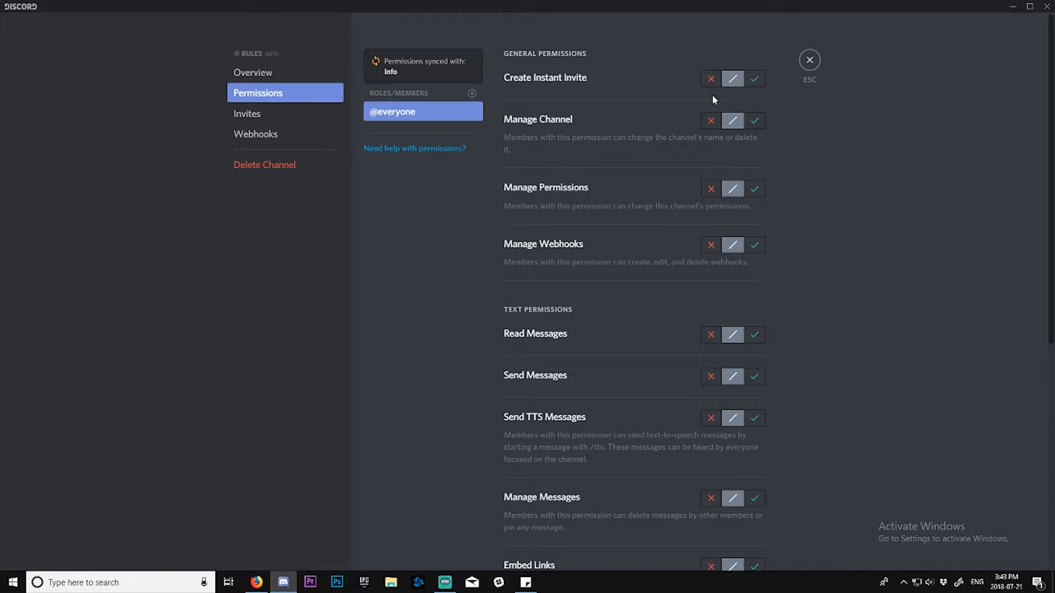
pyautogui.click(755, 79)
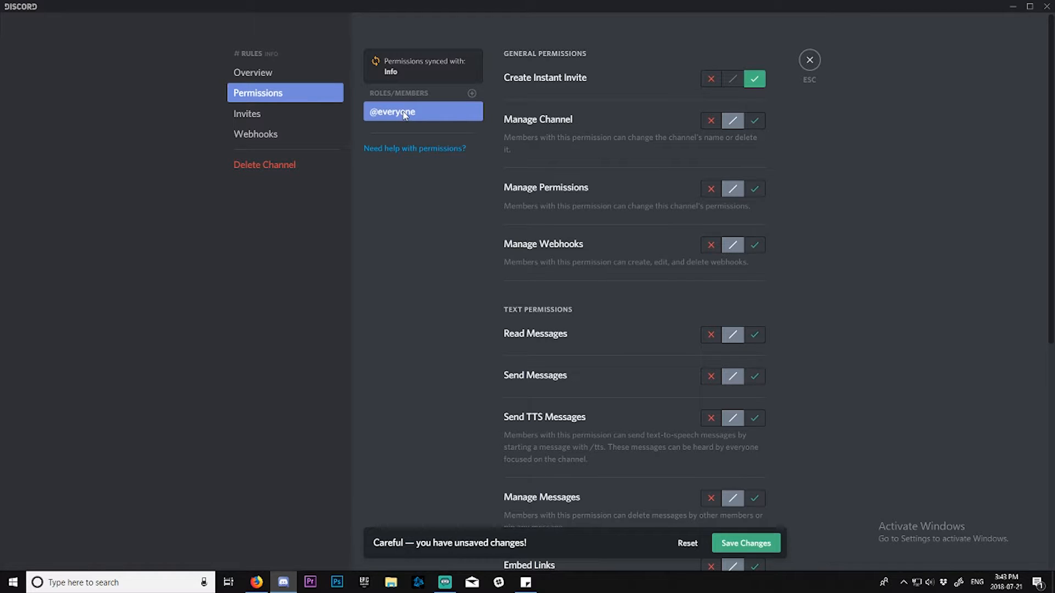
pyautogui.click(712, 123)
pyautogui.click(712, 191)
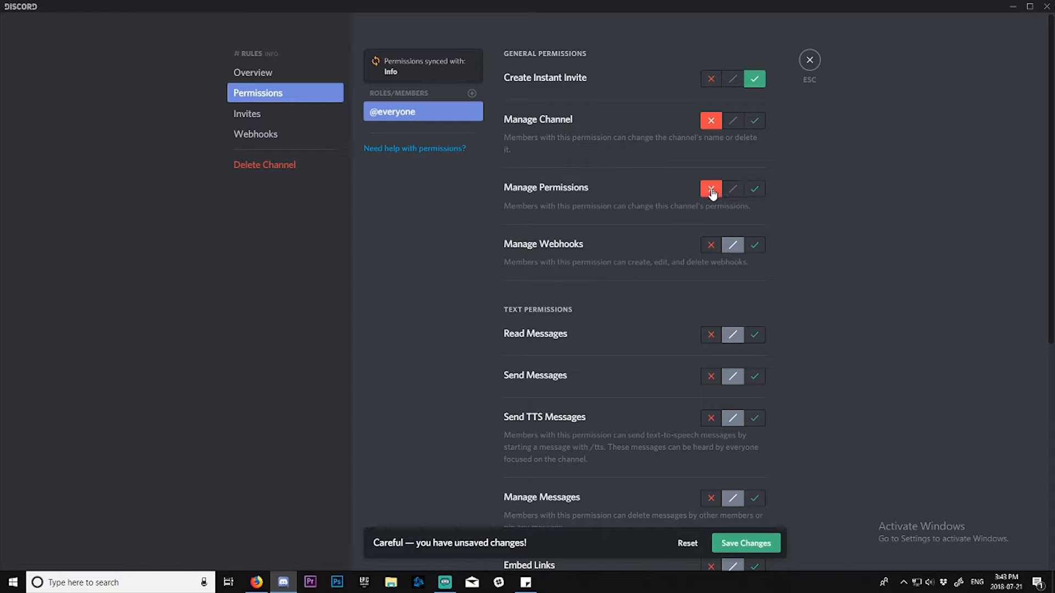
pyautogui.click(711, 246)
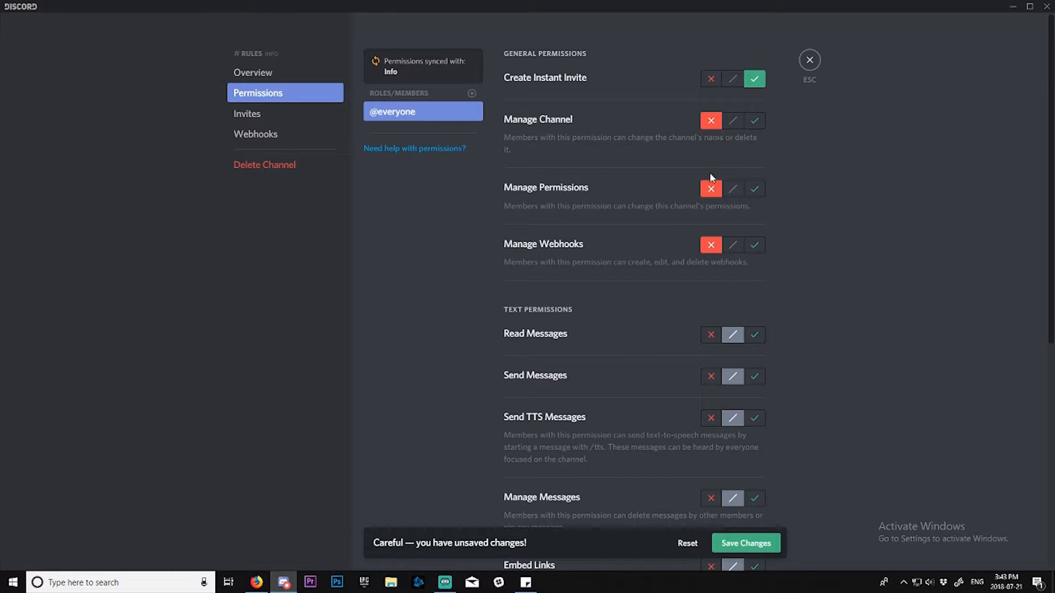
pyautogui.scroll(-1, 709, 220)
pyautogui.click(756, 281)
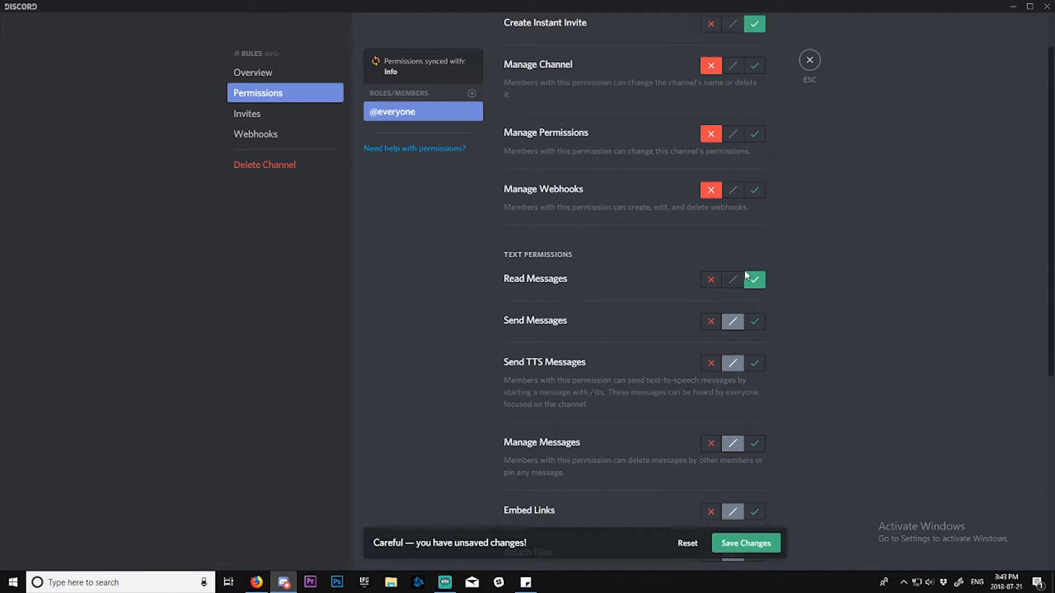
pyautogui.click(711, 322)
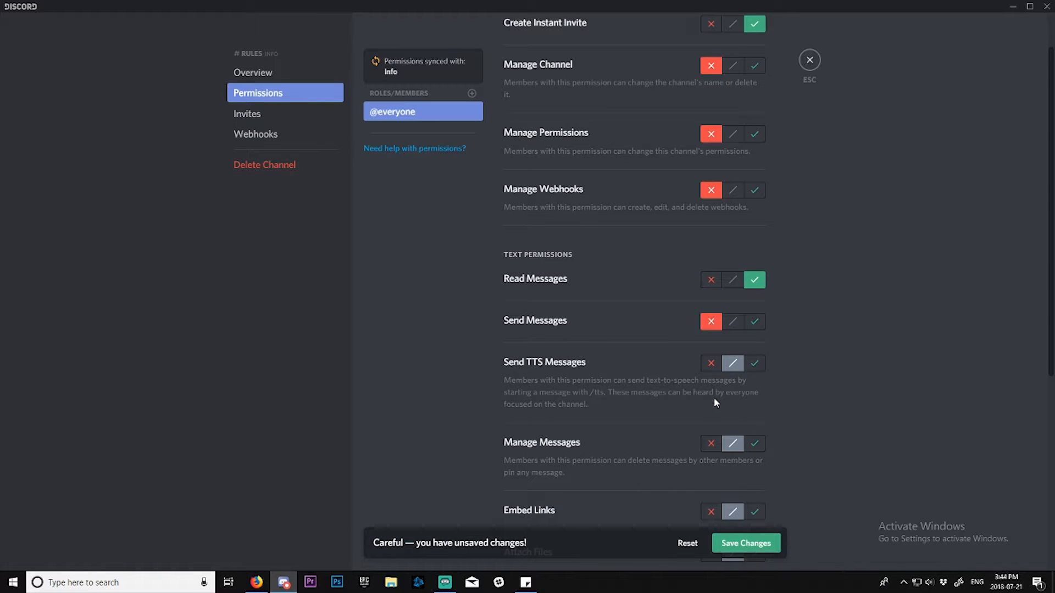
pyautogui.click(710, 363)
pyautogui.click(733, 364)
pyautogui.click(712, 365)
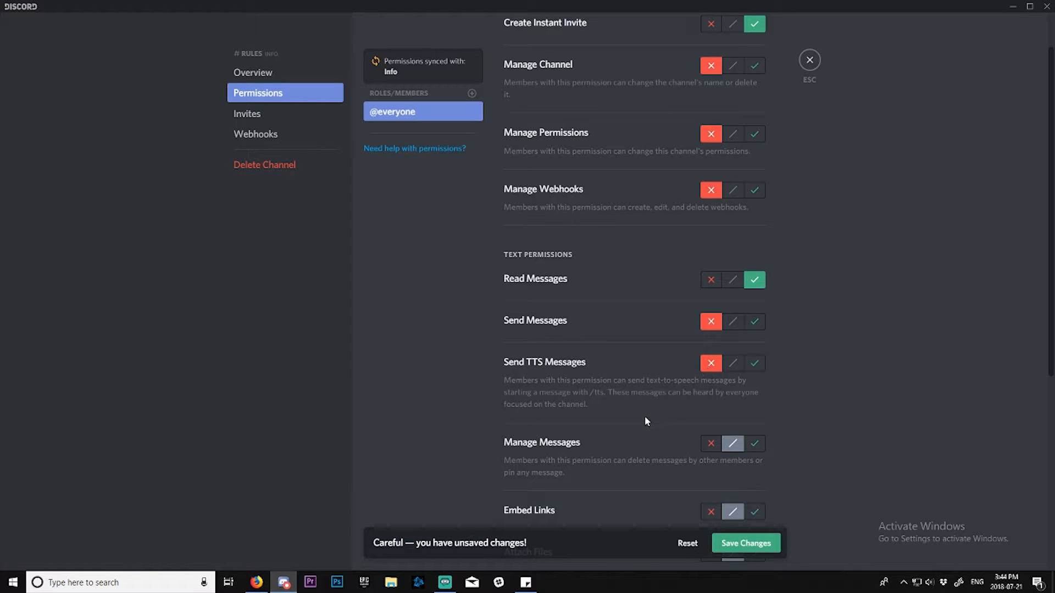
pyautogui.scroll(-1, 642, 400)
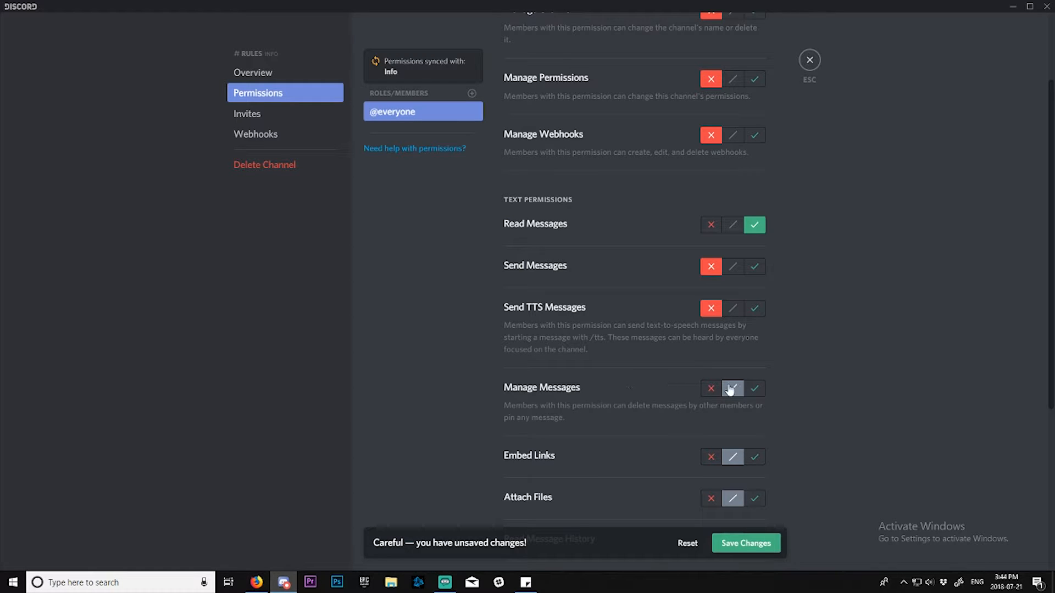
pyautogui.click(710, 389)
pyautogui.scroll(-1, 577, 374)
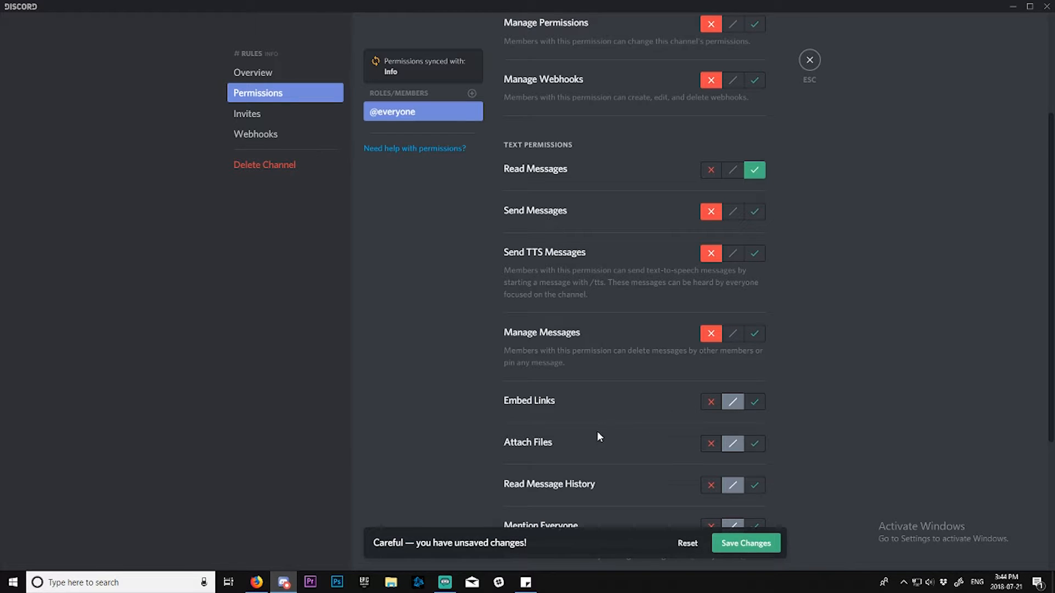
pyautogui.scroll(-2, 616, 401)
pyautogui.click(711, 292)
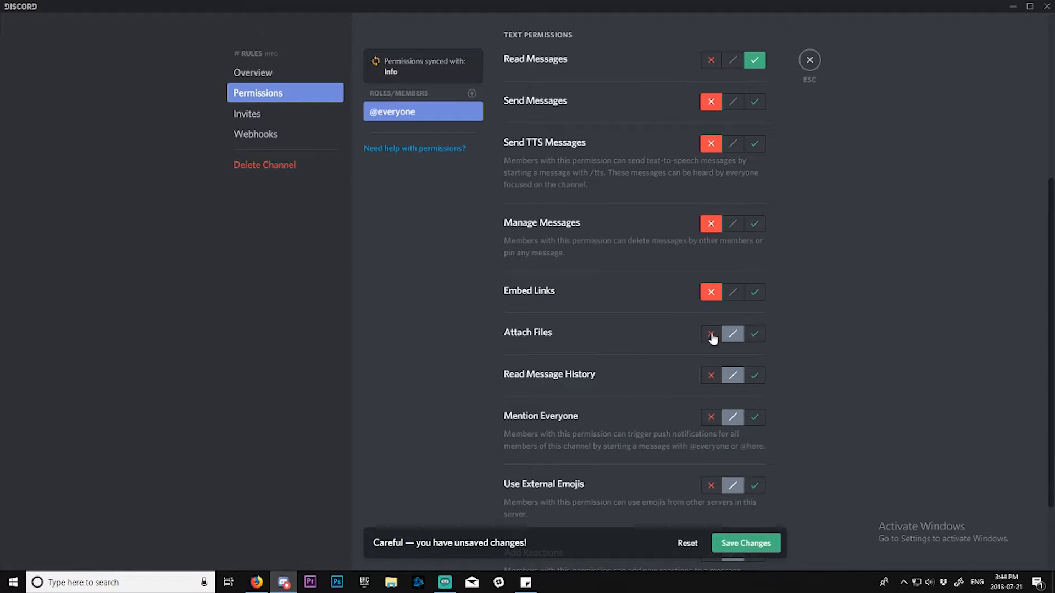
pyautogui.click(711, 333)
pyautogui.click(754, 378)
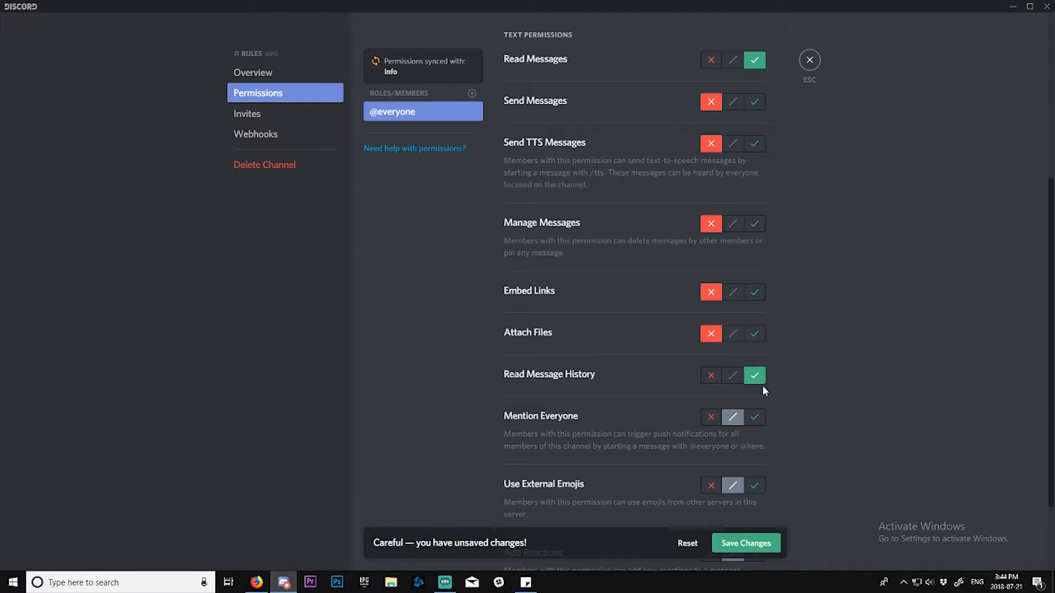
pyautogui.scroll(-2, 734, 315)
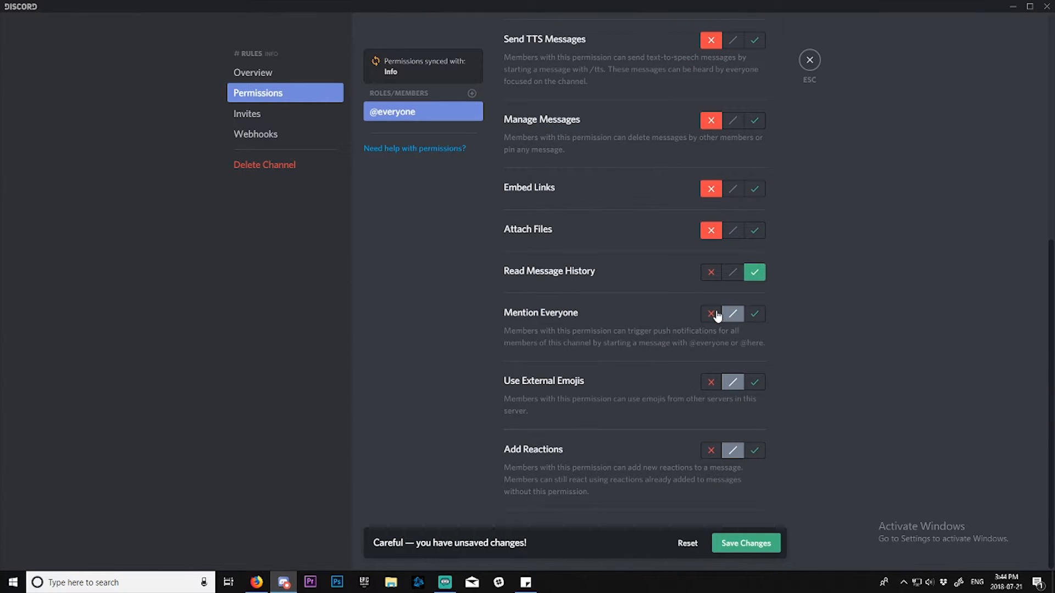
pyautogui.click(714, 314)
pyautogui.click(757, 452)
pyautogui.click(755, 383)
pyautogui.click(713, 383)
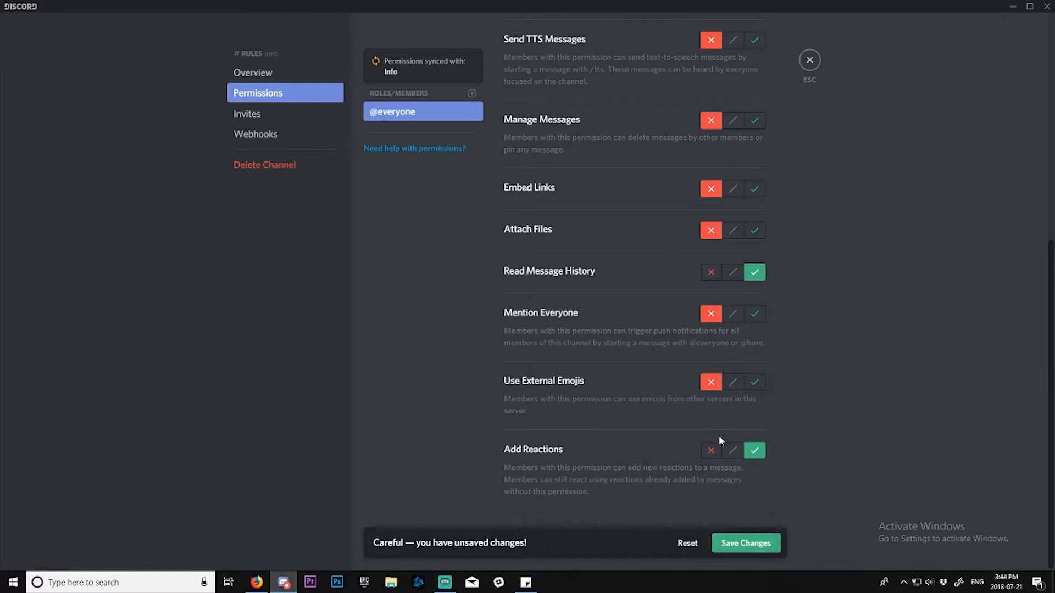
pyautogui.click(712, 454)
pyautogui.click(745, 543)
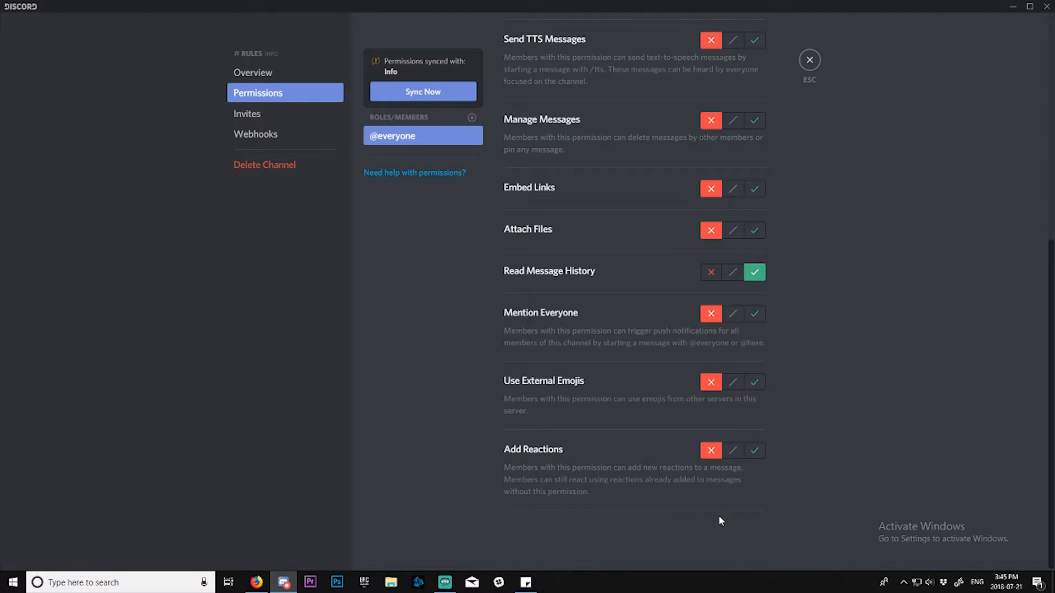
pyautogui.click(472, 118)
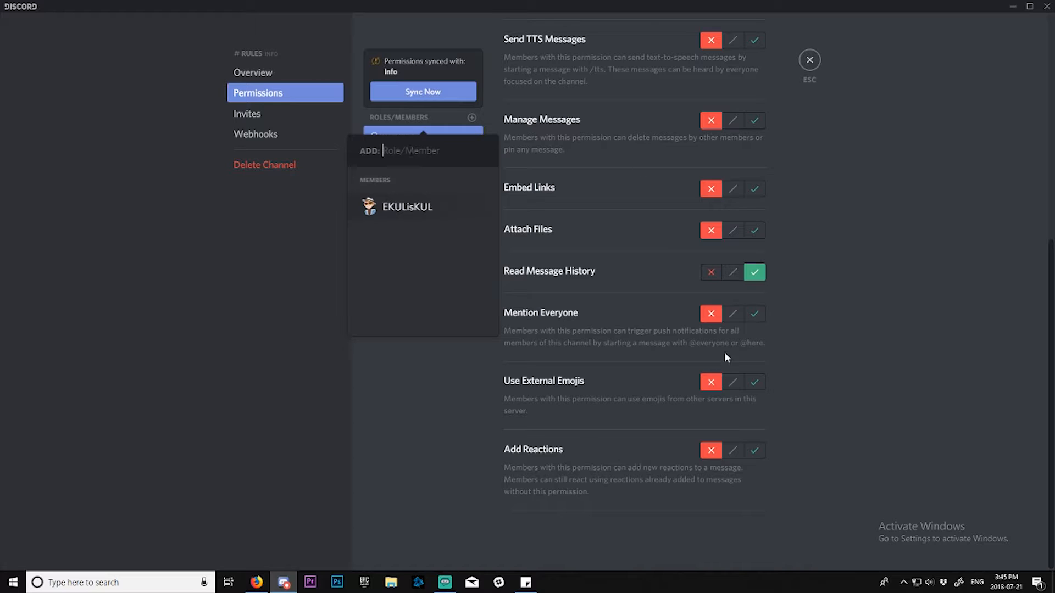
pyautogui.press('Escape')
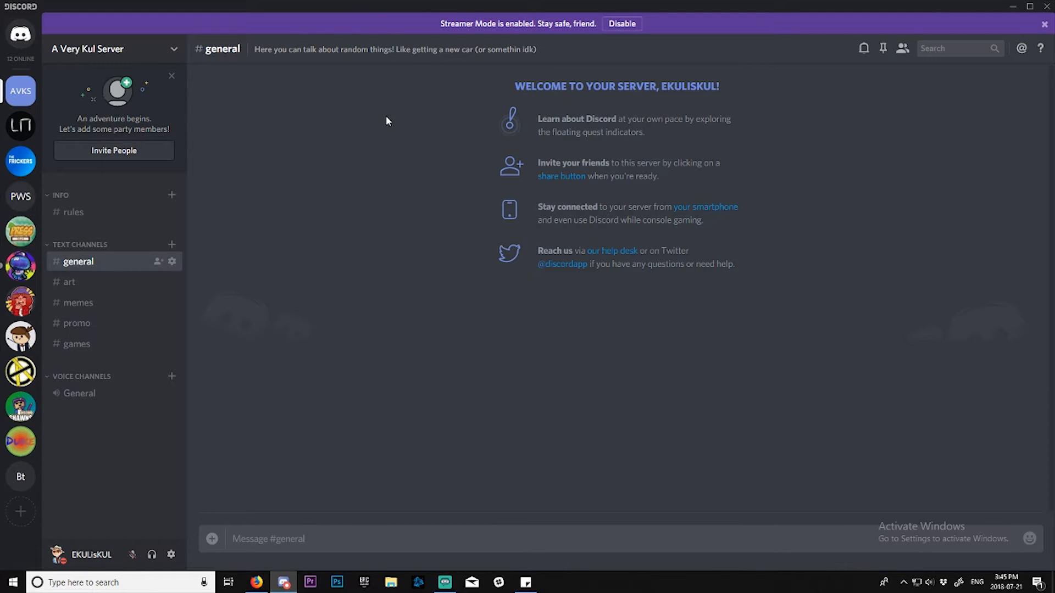
# - Create a server role named "Admin" with the bright orange role color and save it
pyautogui.click(137, 50)
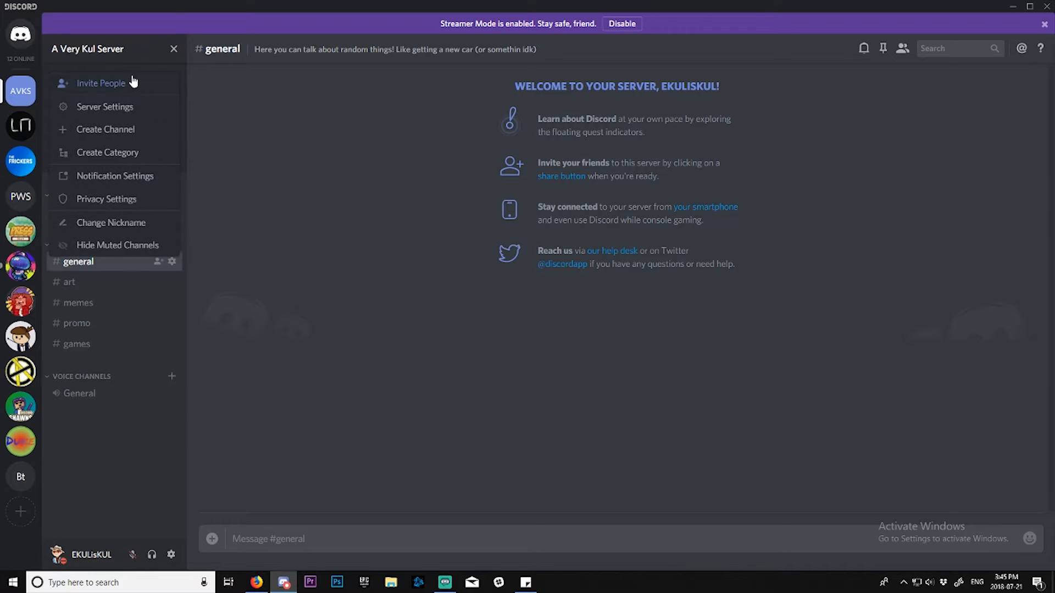
pyautogui.click(117, 107)
pyautogui.click(264, 136)
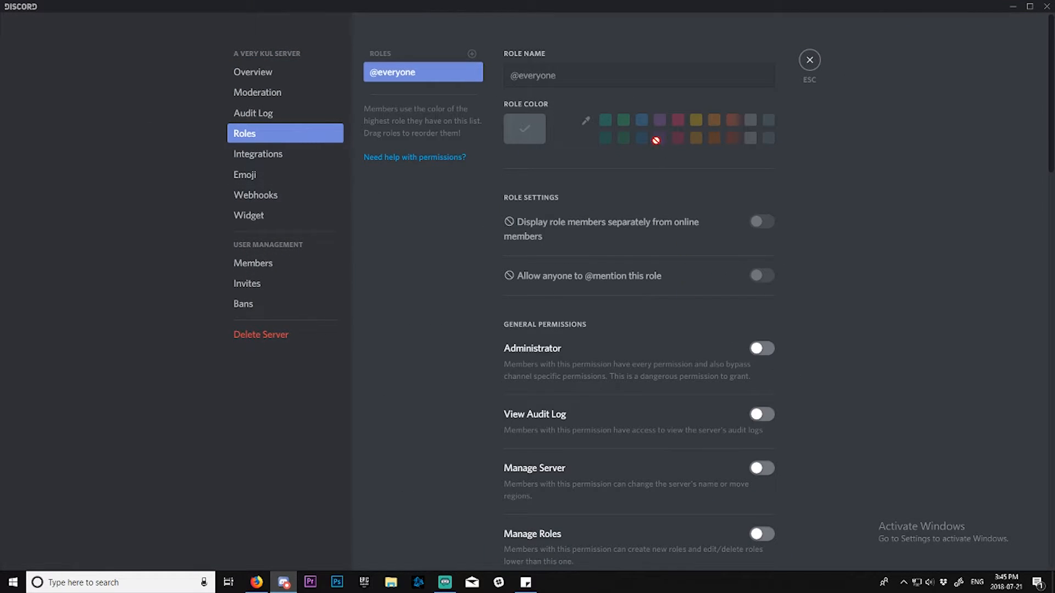
pyautogui.click(472, 53)
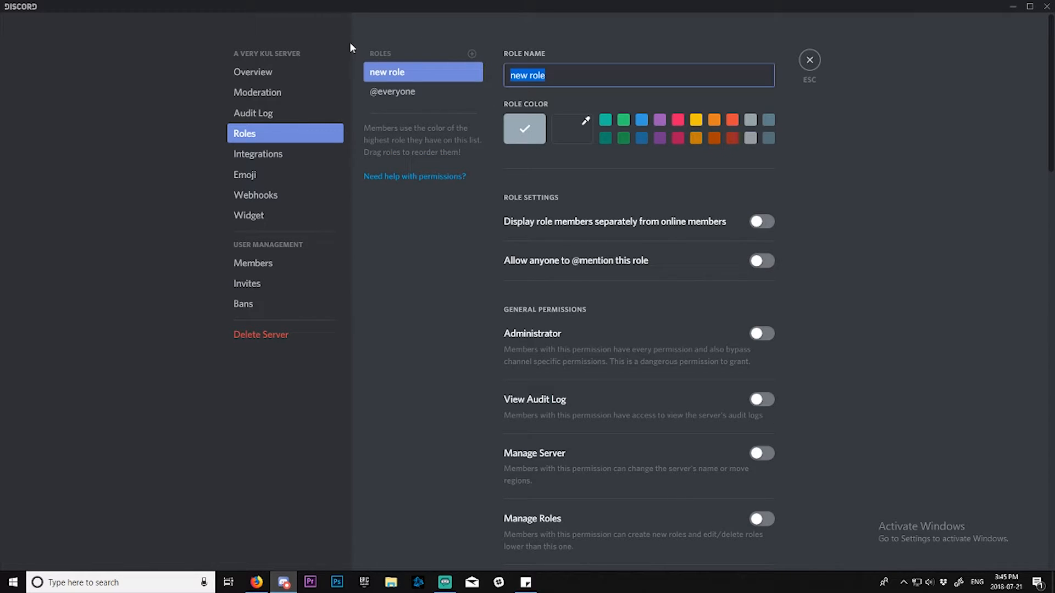
pyautogui.write('Admin')
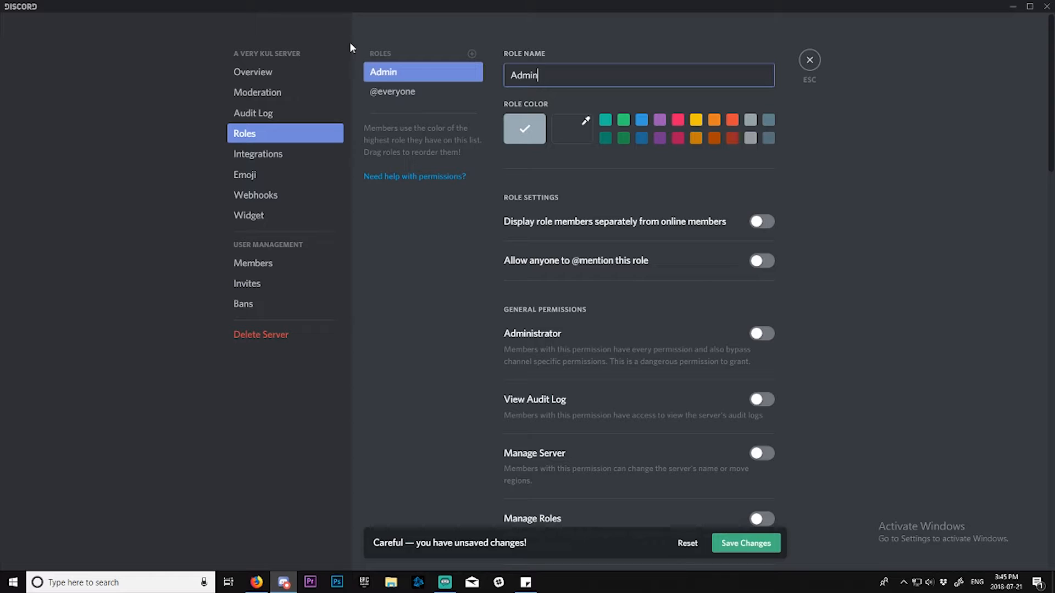
pyautogui.click(714, 120)
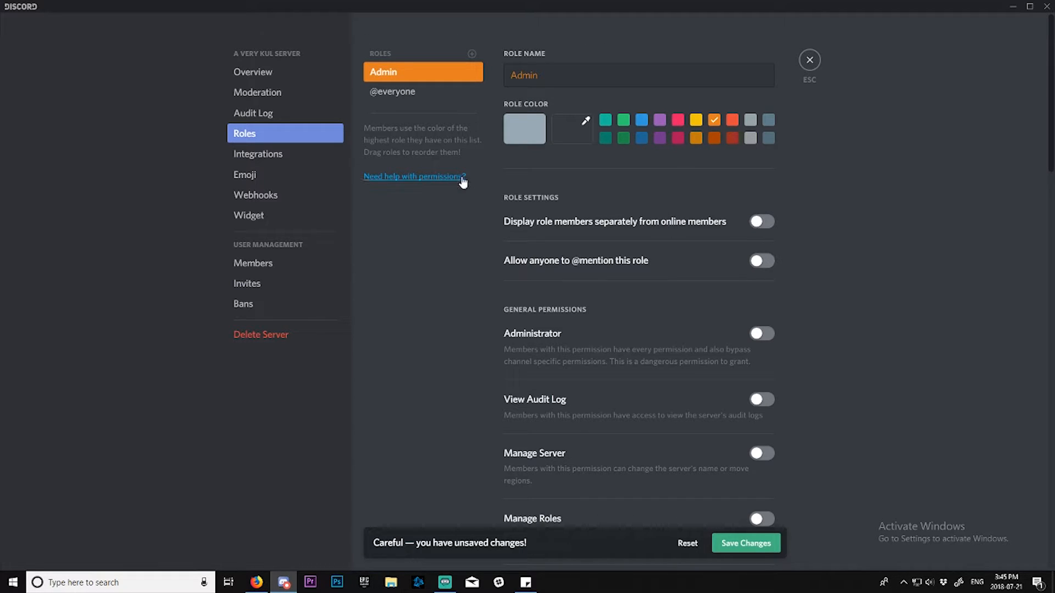
pyautogui.click(736, 546)
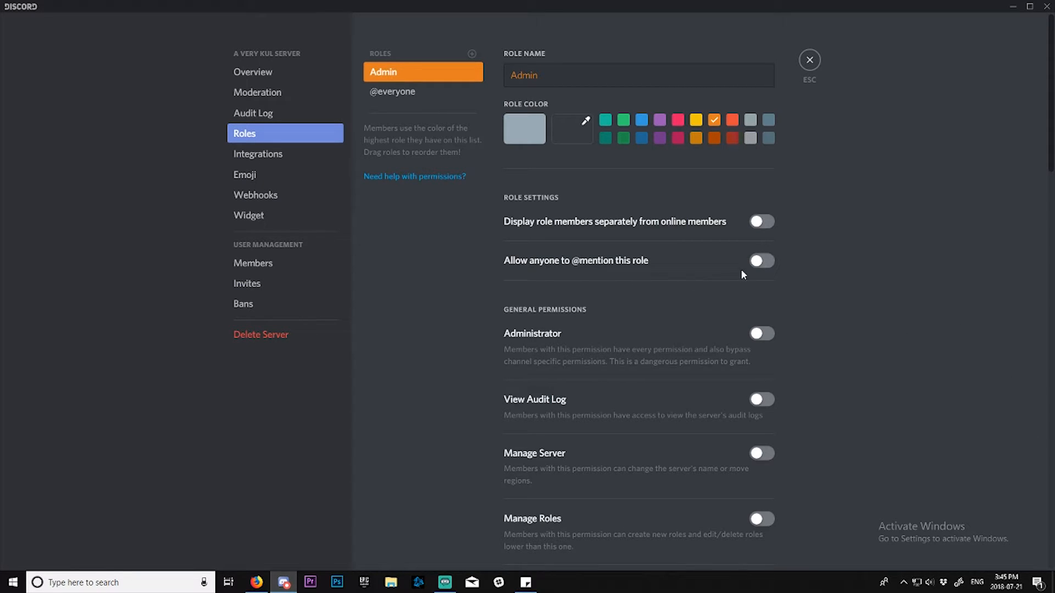
# - For the Admin role, enable separate display of members, mentions by anyone and the Administrator permission, and save the changes
pyautogui.click(764, 261)
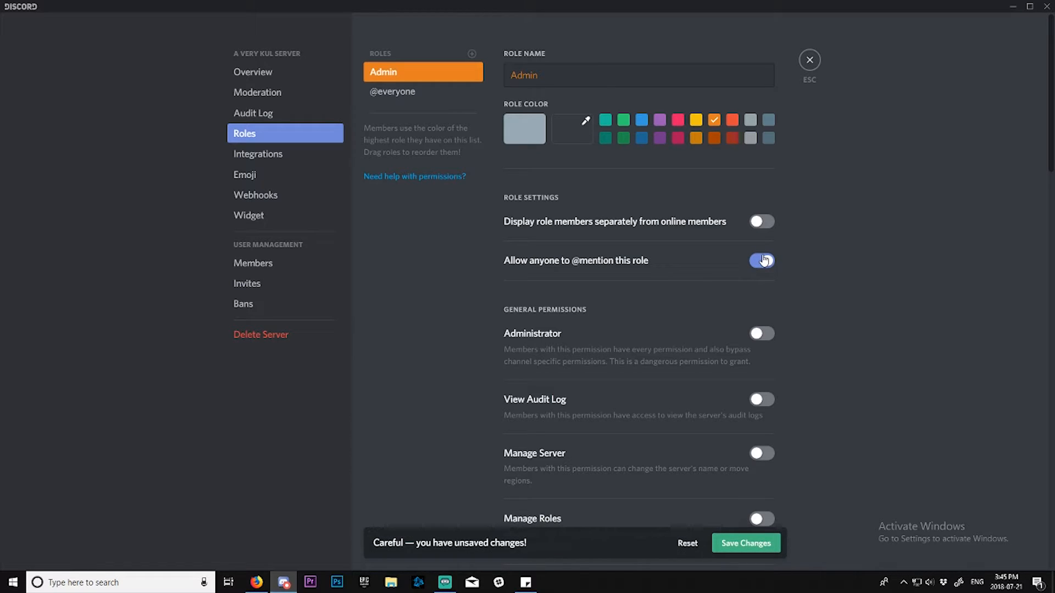
pyautogui.click(766, 223)
pyautogui.scroll(-7, 610, 338)
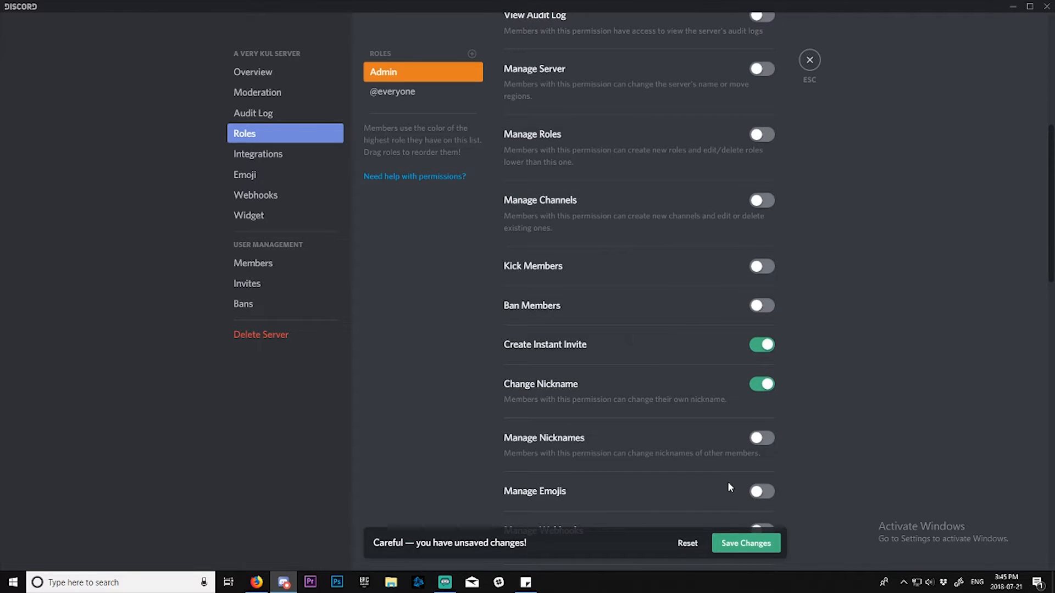
pyautogui.scroll(7, 730, 488)
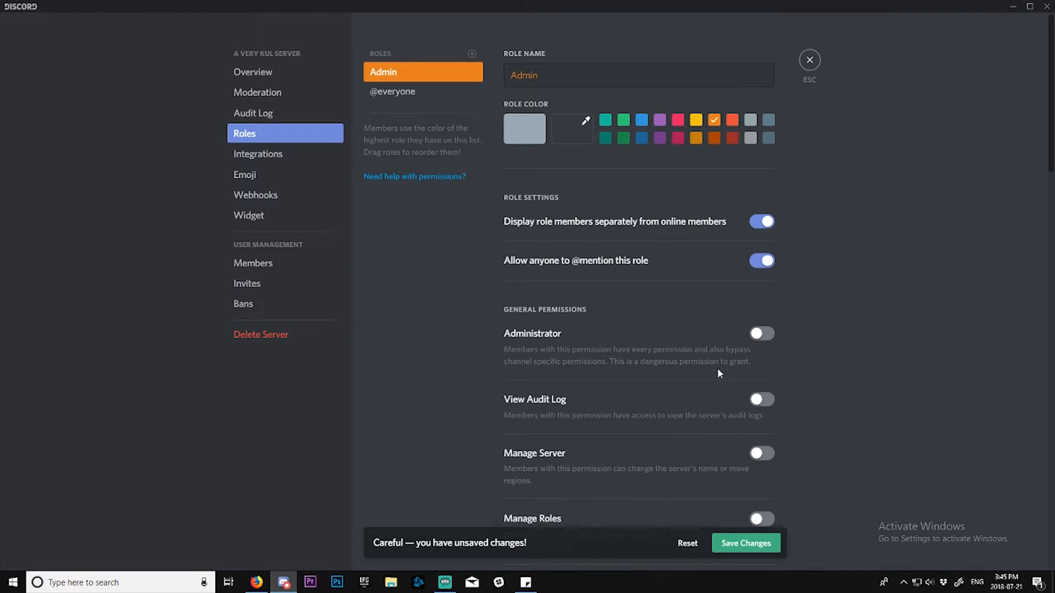
pyautogui.click(761, 334)
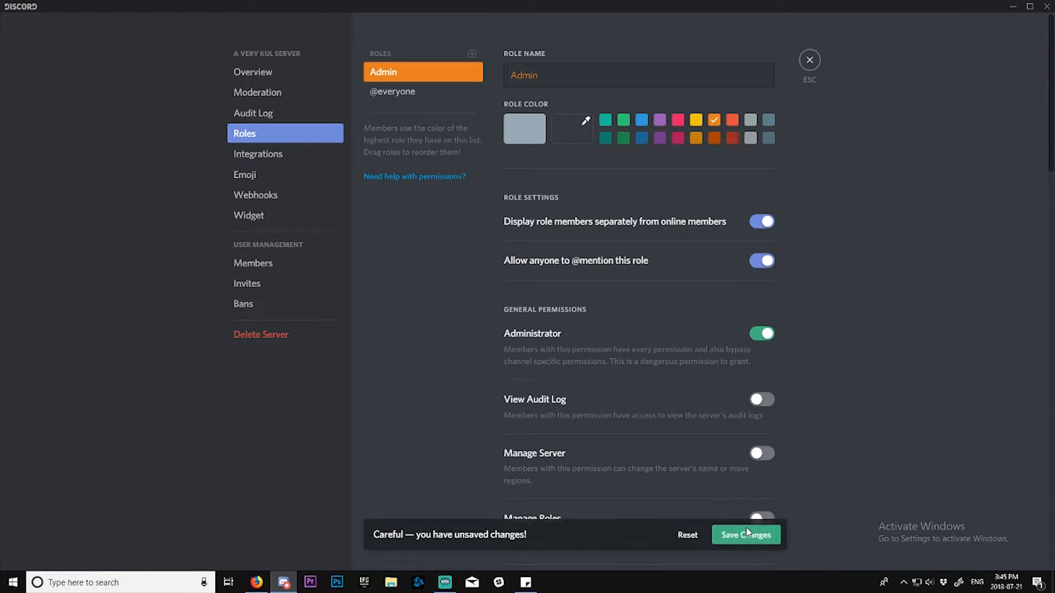
pyautogui.click(753, 542)
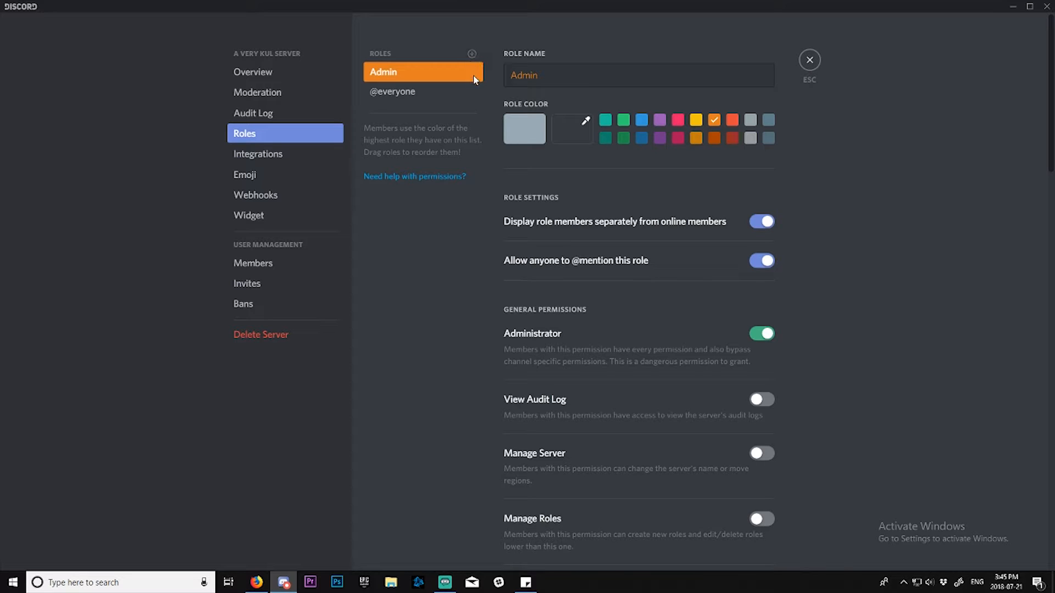
# - Create a role named "A Fan" with the light blue role color and display its members separately from online members
pyautogui.click(472, 55)
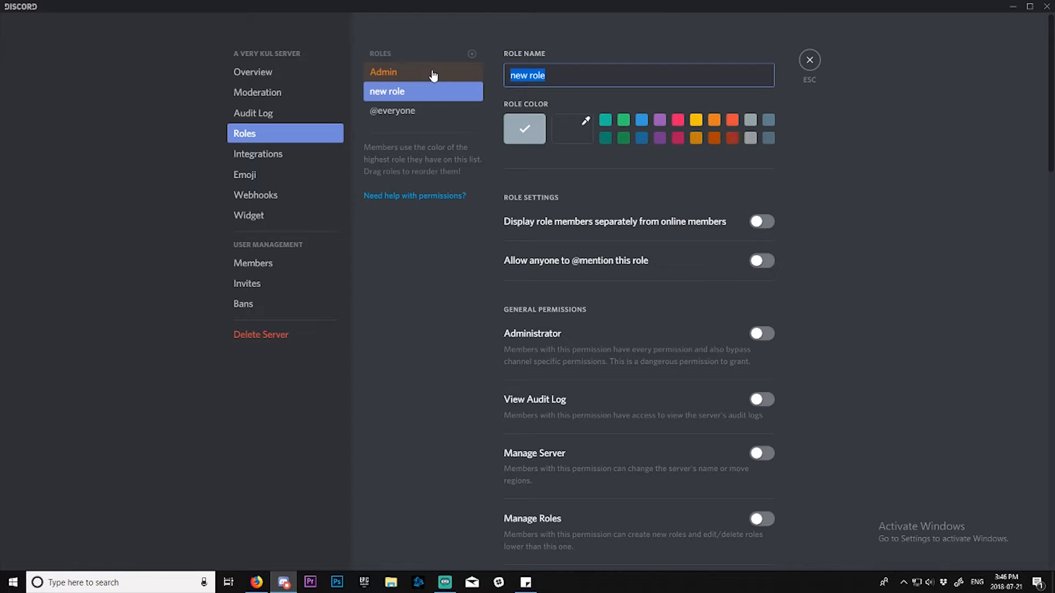
pyautogui.write('A N')
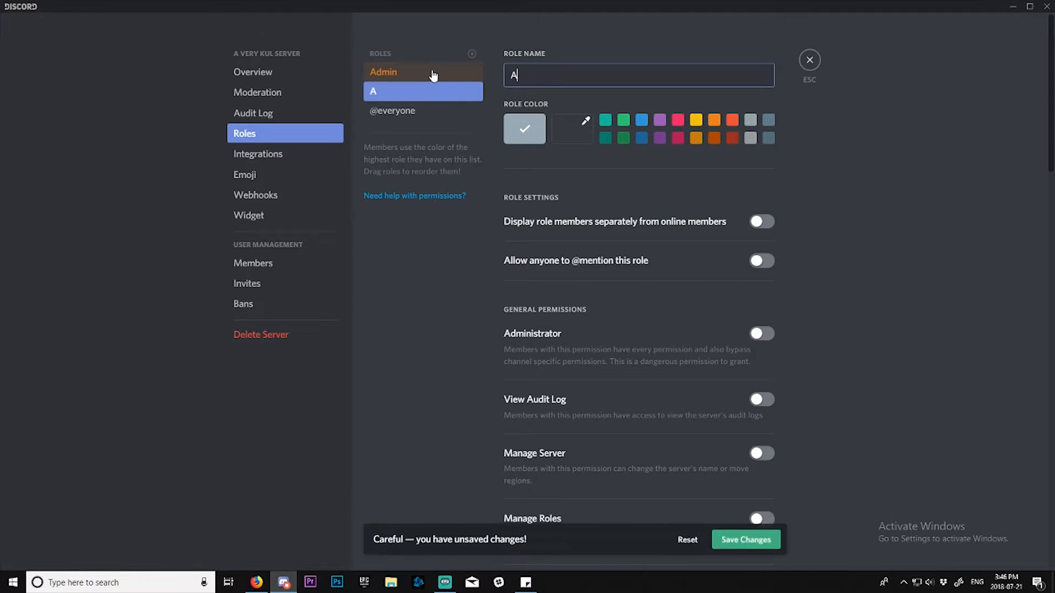
pyautogui.press('BackSpace')
pyautogui.write('Farn')
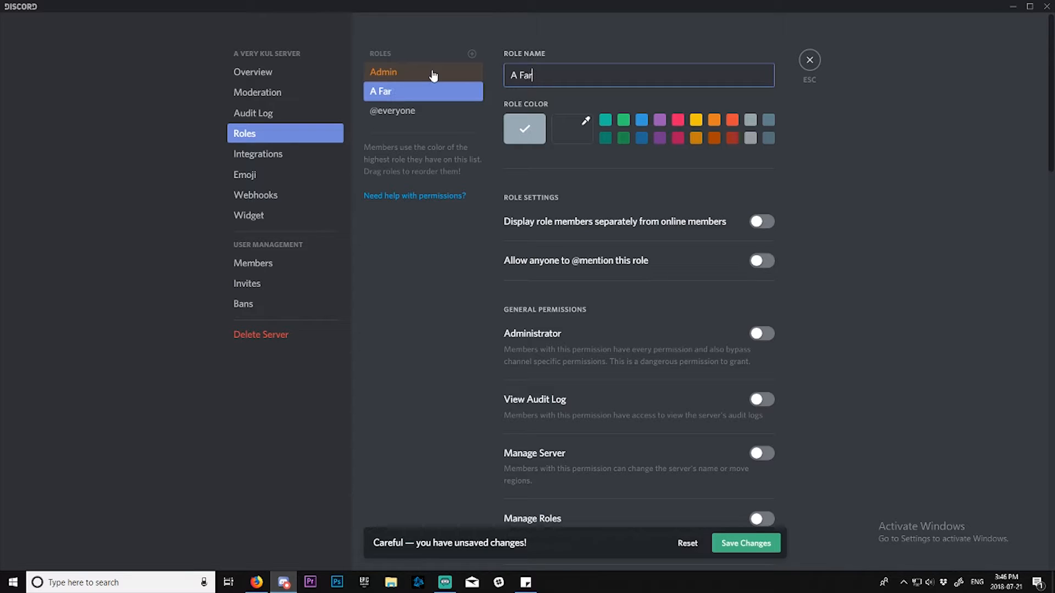
pyautogui.press('BackSpace')
pyautogui.press('BackSpace')
pyautogui.write('n')
pyautogui.click(580, 165)
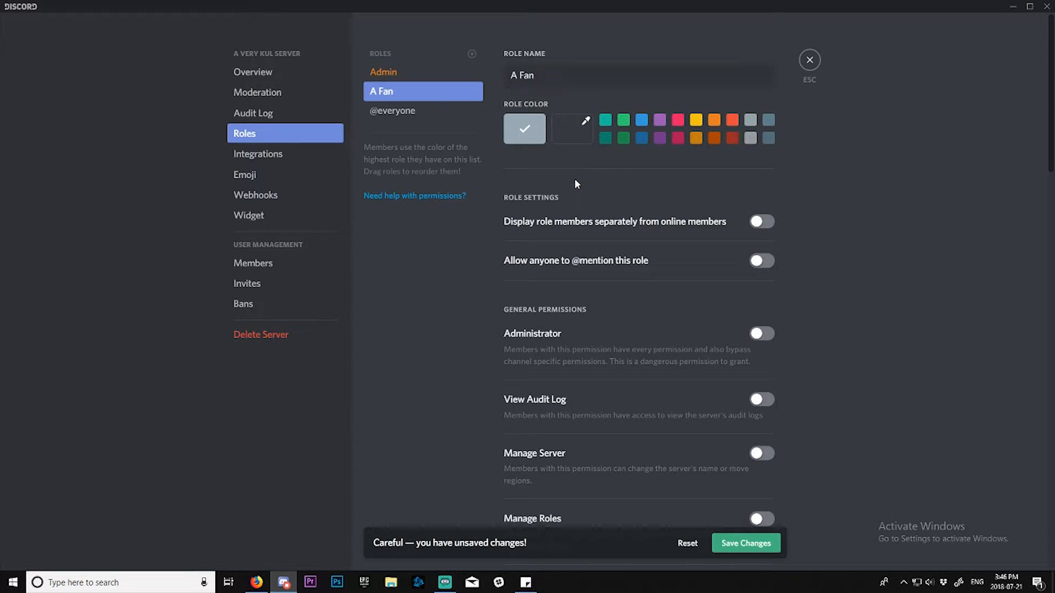
pyautogui.click(642, 121)
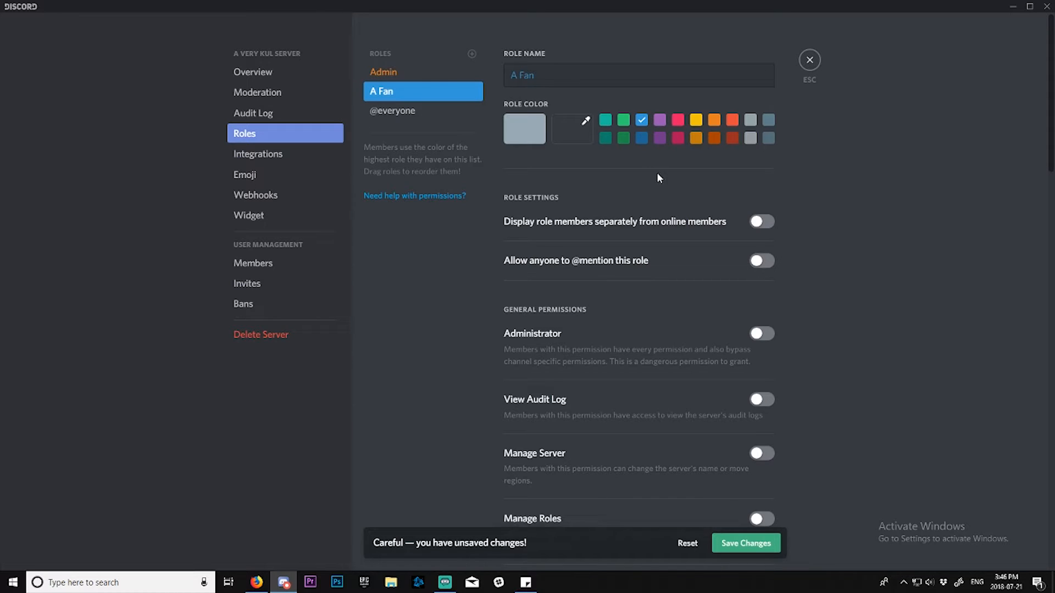
pyautogui.click(762, 224)
# - Review the general permissions of the A Fan role, from Administrator down to Read Text Channels & See Voice Channels
pyautogui.scroll(-1, 675, 350)
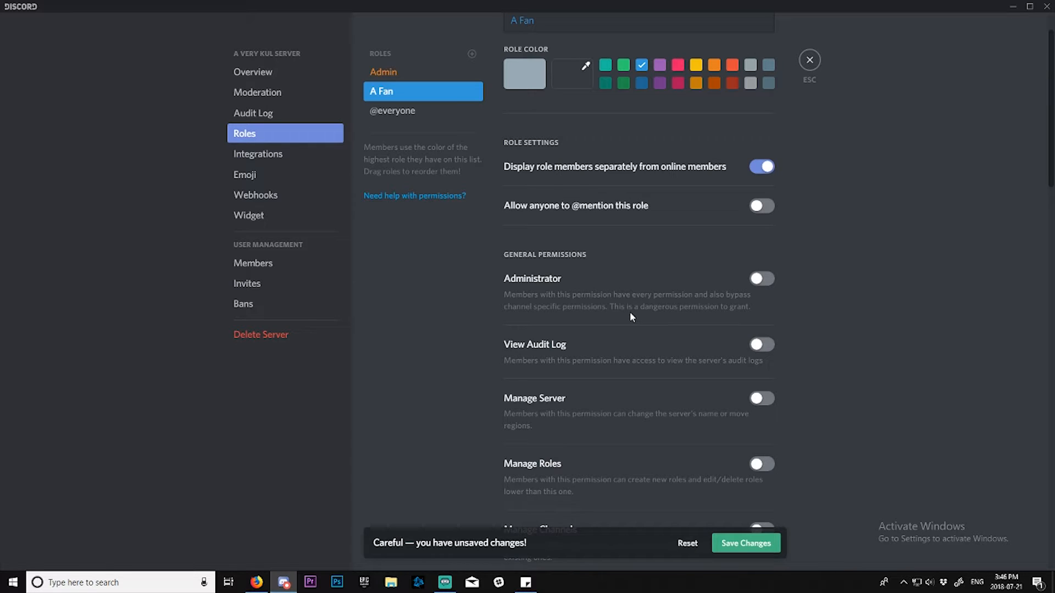
pyautogui.scroll(-1, 670, 286)
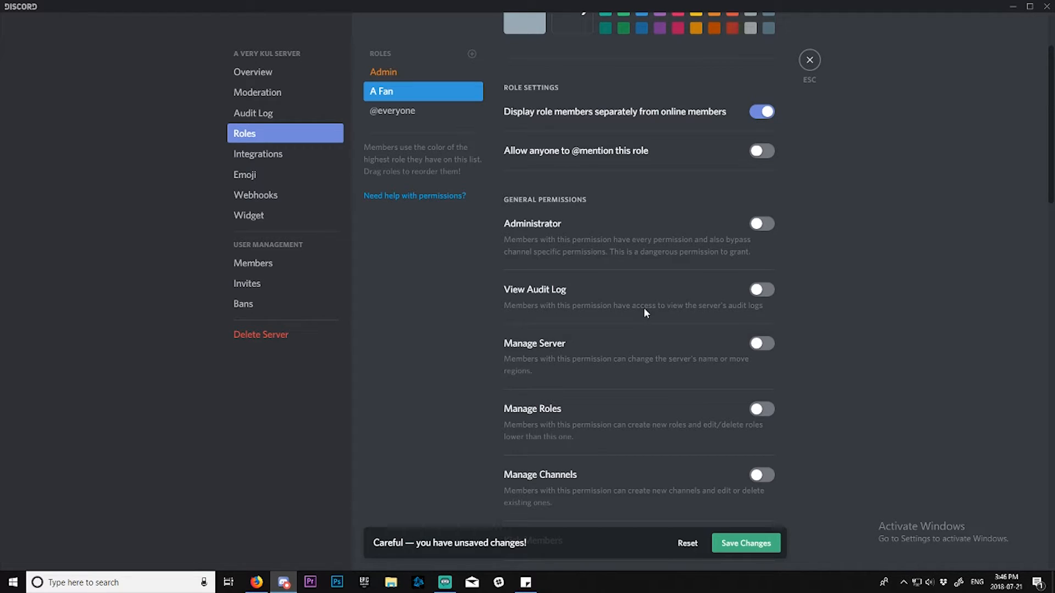
pyautogui.scroll(-1, 625, 396)
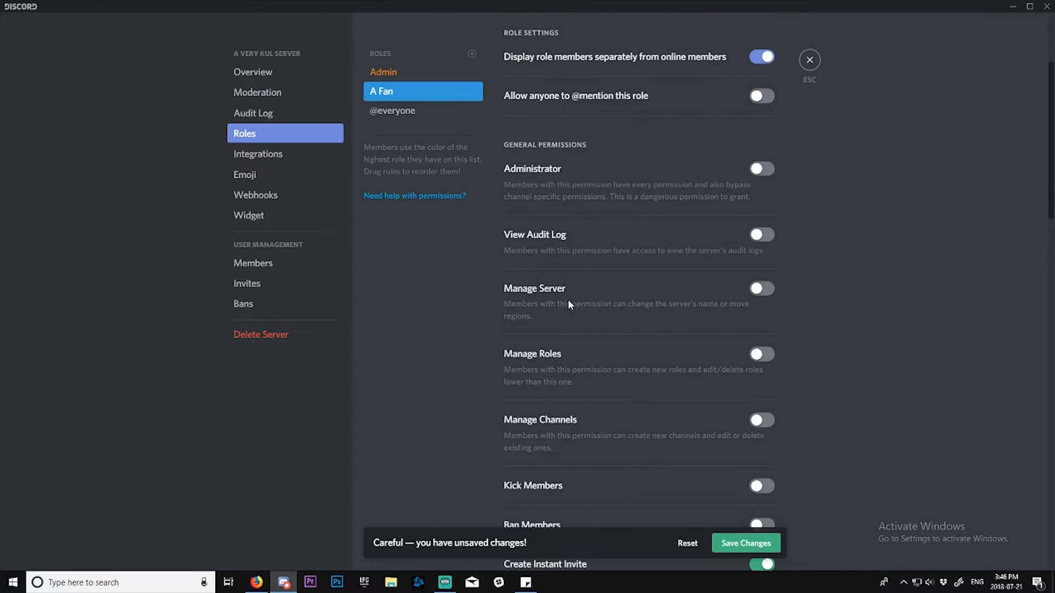
pyautogui.scroll(-1, 571, 395)
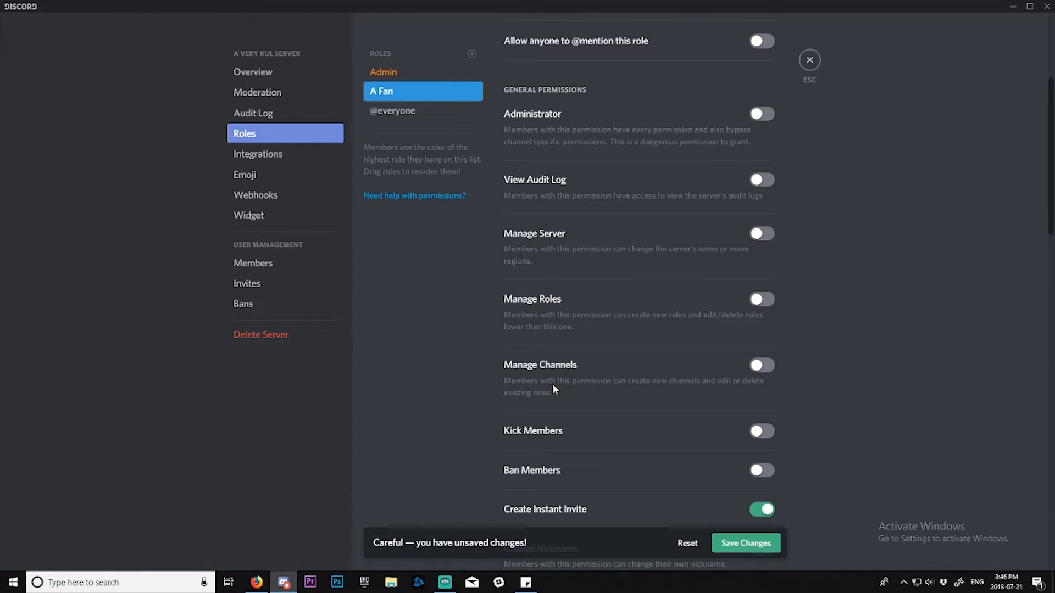
pyautogui.scroll(-2, 568, 384)
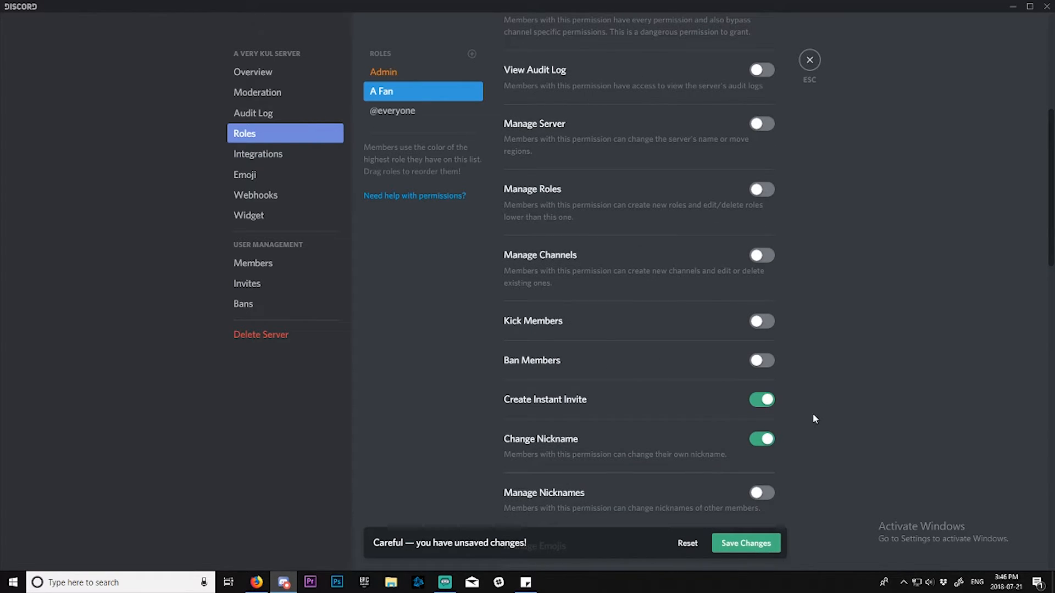
pyautogui.scroll(-1, 603, 401)
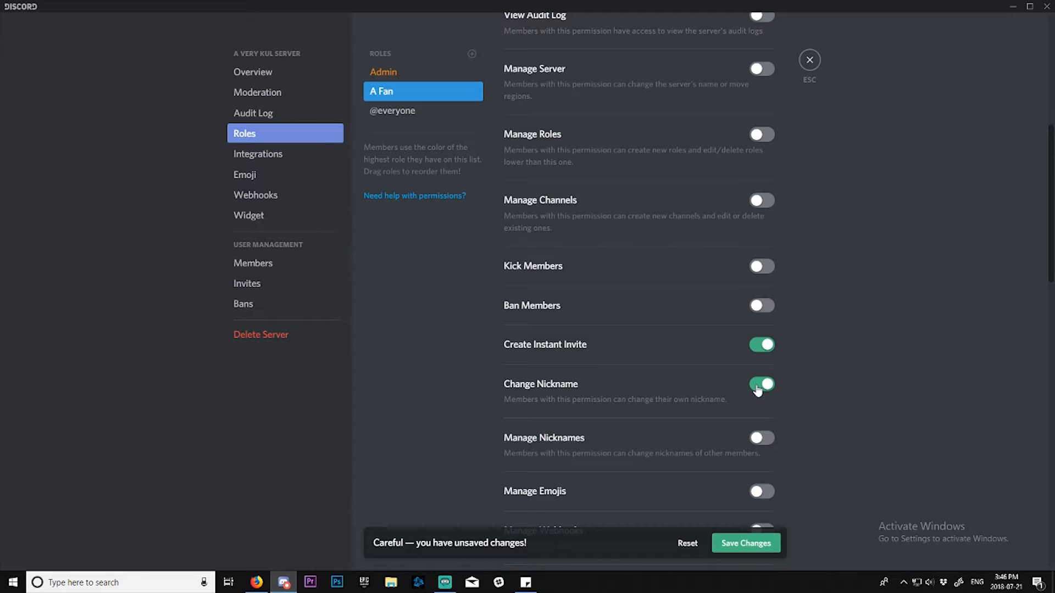
pyautogui.scroll(-1, 677, 447)
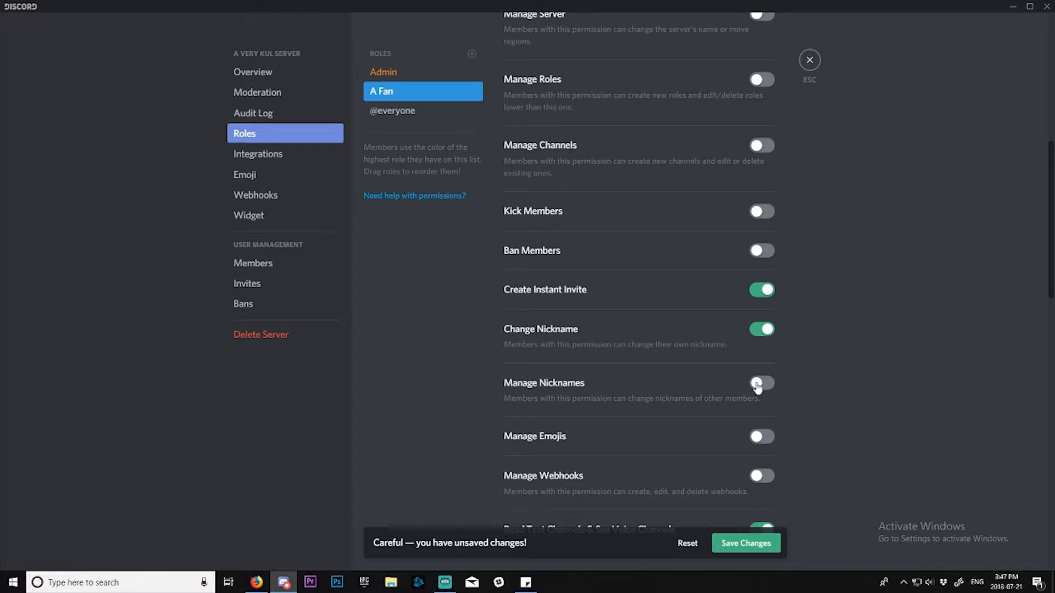
pyautogui.scroll(-2, 681, 493)
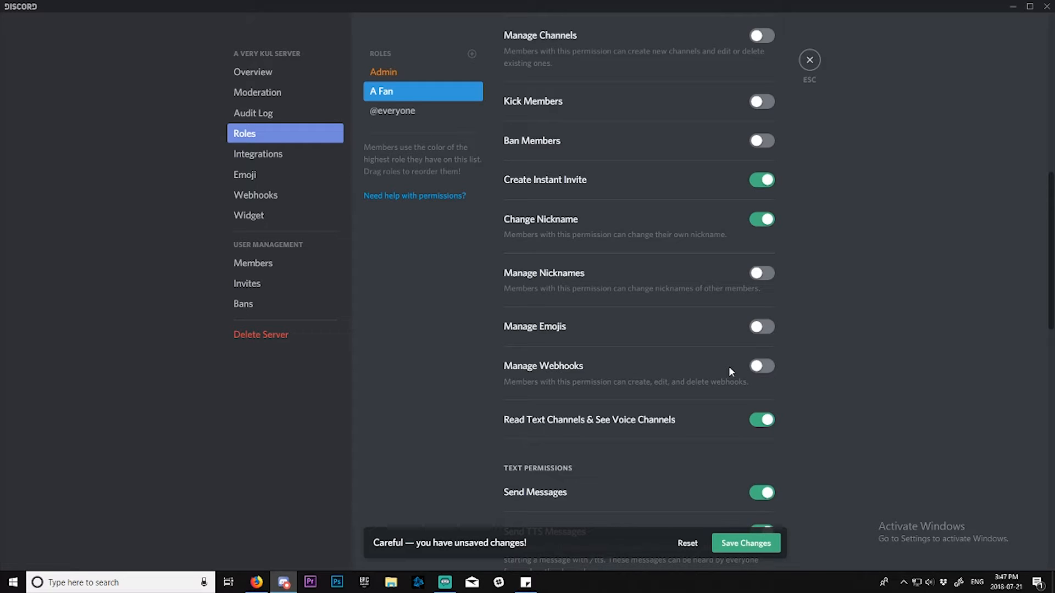
pyautogui.scroll(-1, 672, 439)
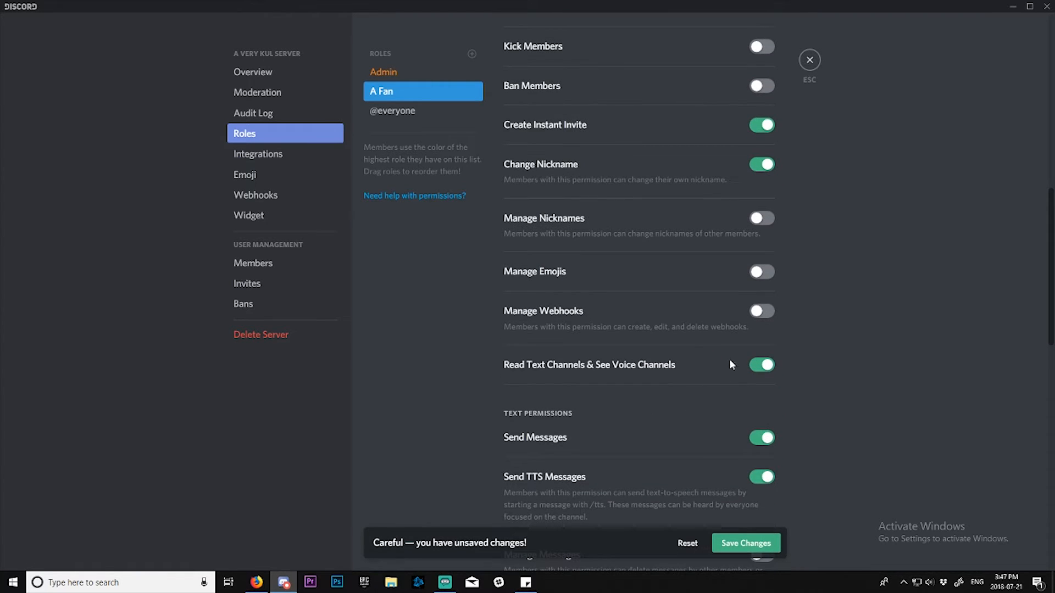
# - Turn off Send TTS Messages and Mention Everyone for the A Fan role, check its voice permissions and save the changes
pyautogui.scroll(-2, 715, 390)
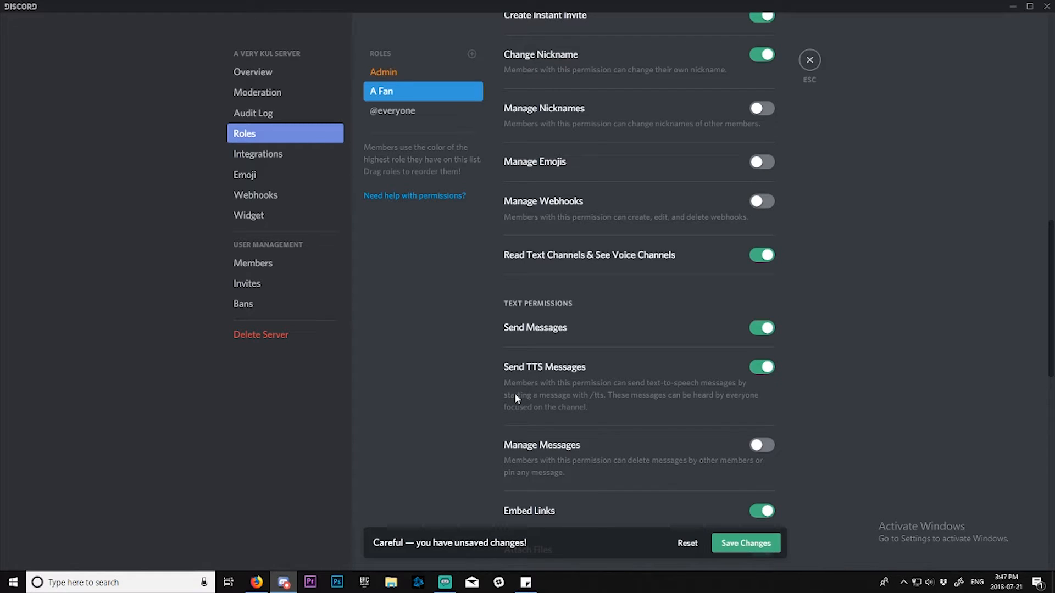
pyautogui.click(761, 368)
pyautogui.scroll(-2, 609, 433)
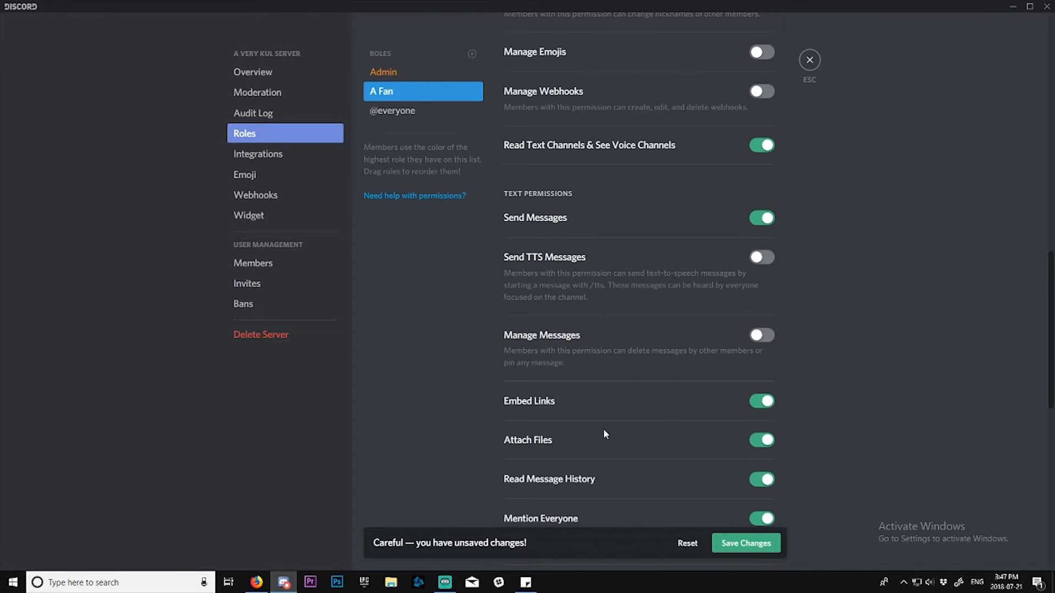
pyautogui.scroll(-1, 670, 315)
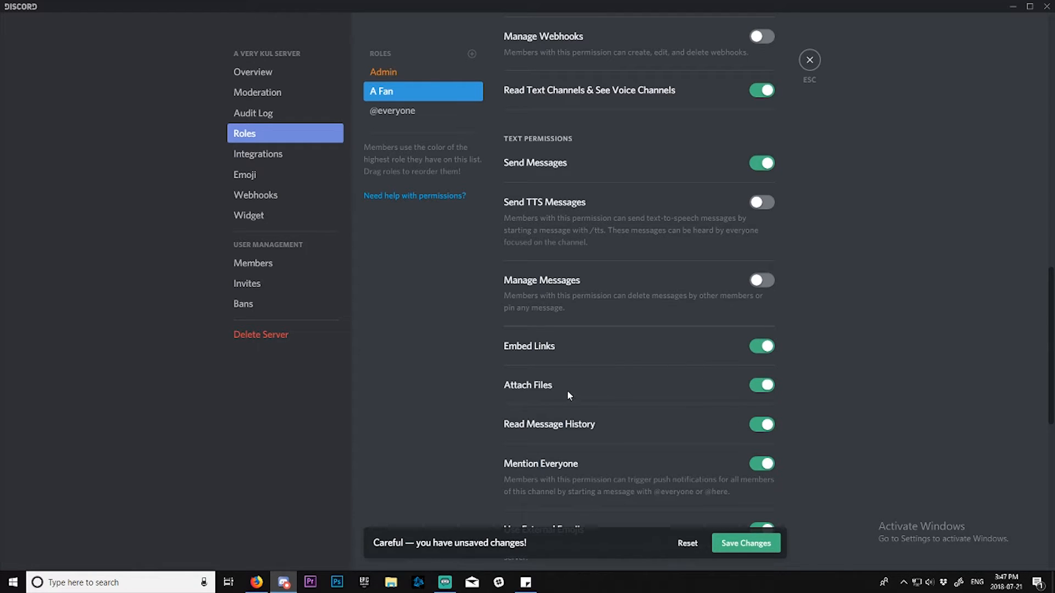
pyautogui.scroll(-2, 638, 433)
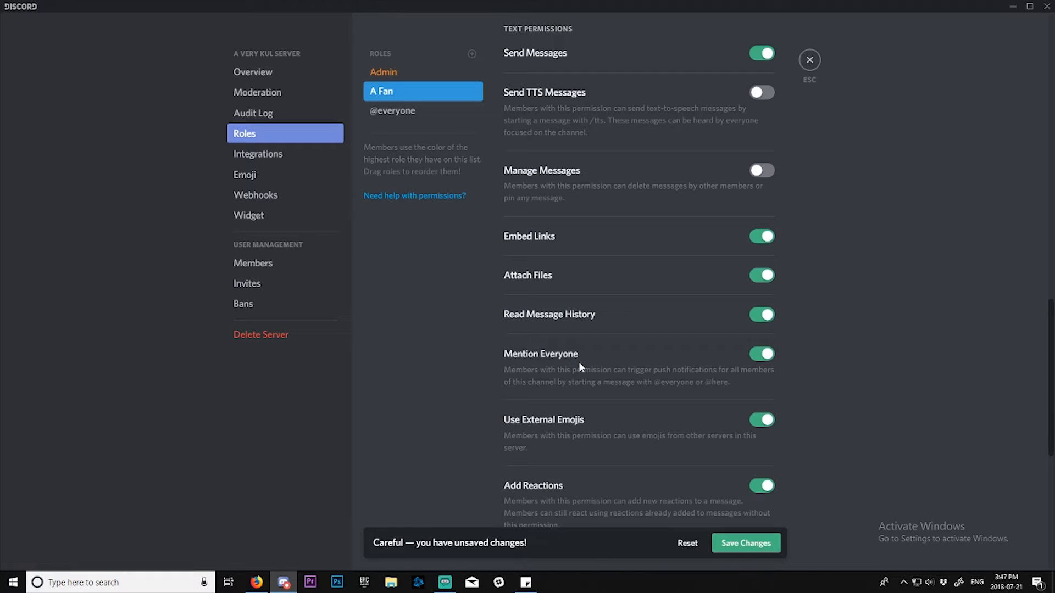
pyautogui.click(763, 356)
pyautogui.scroll(-2, 667, 367)
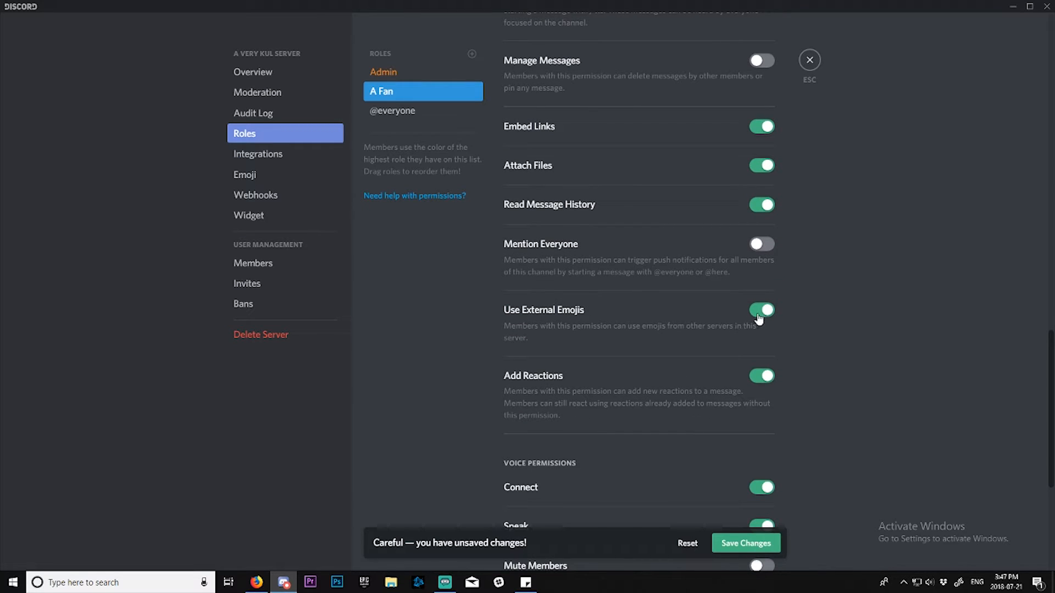
pyautogui.scroll(-3, 753, 383)
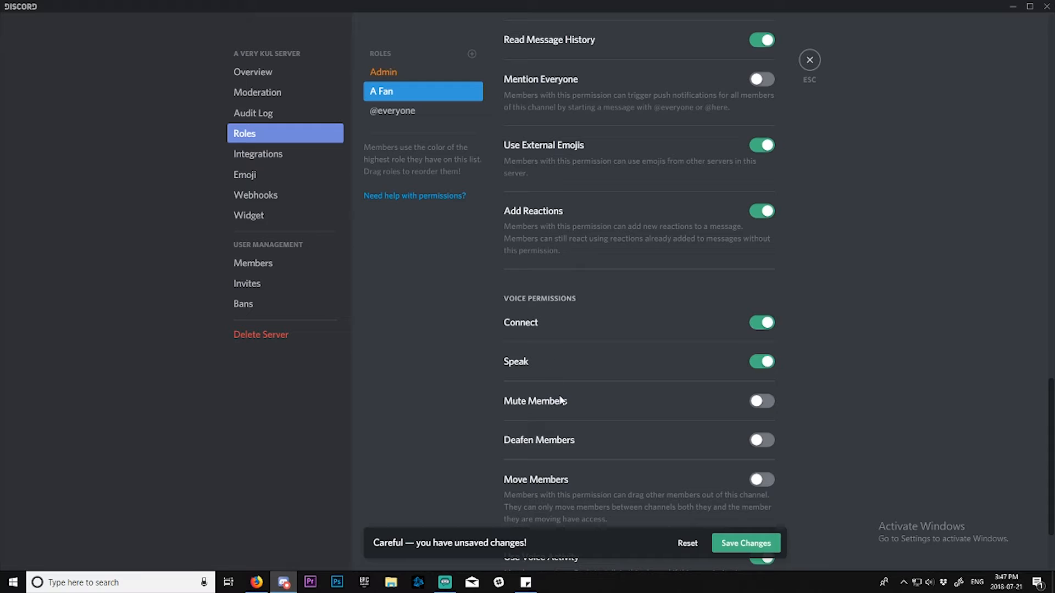
pyautogui.scroll(-1, 495, 439)
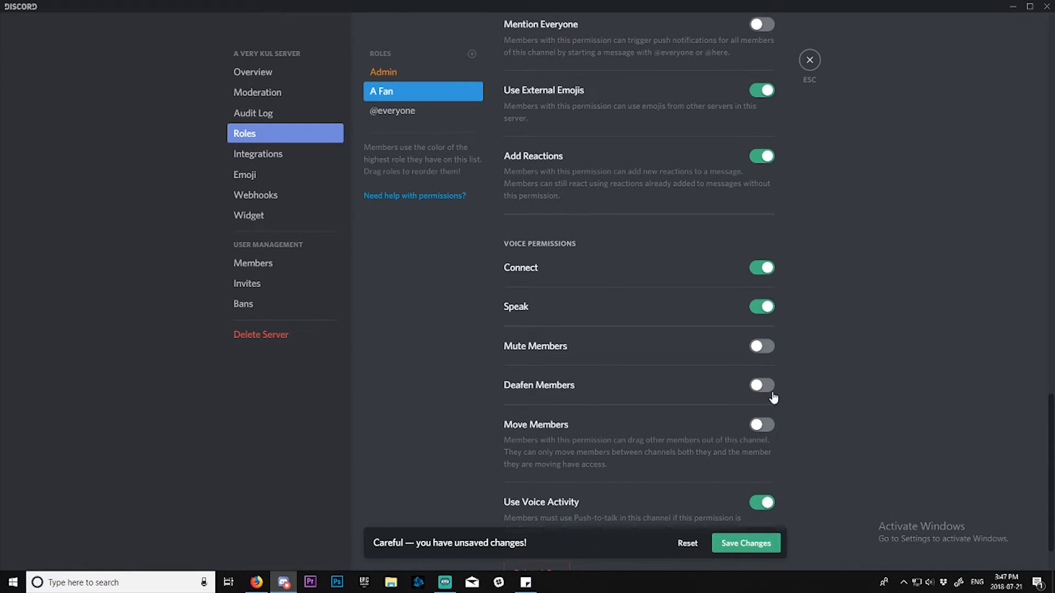
pyautogui.scroll(-1, 681, 385)
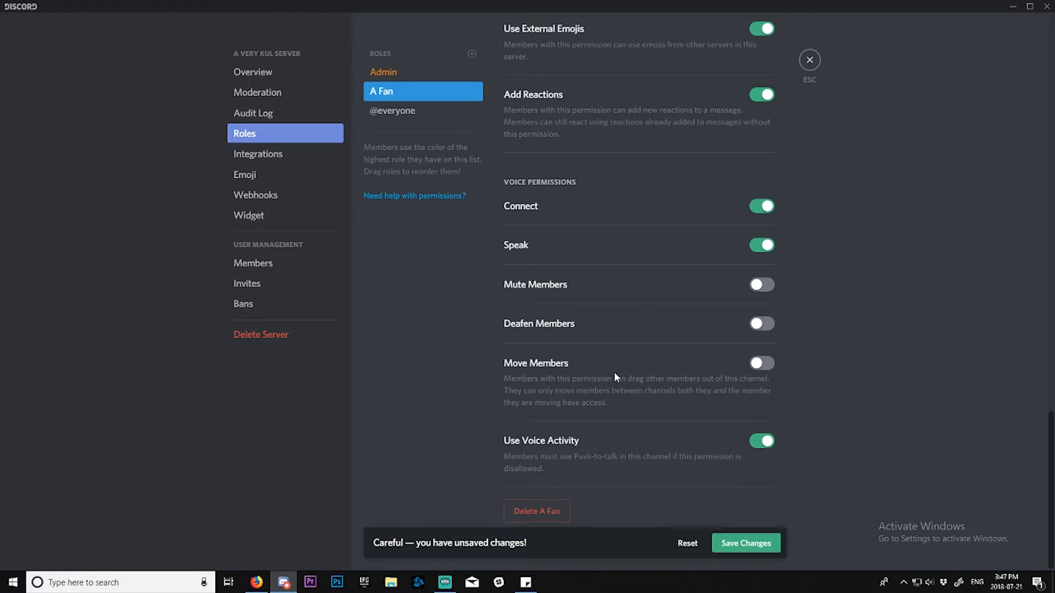
pyautogui.click(747, 543)
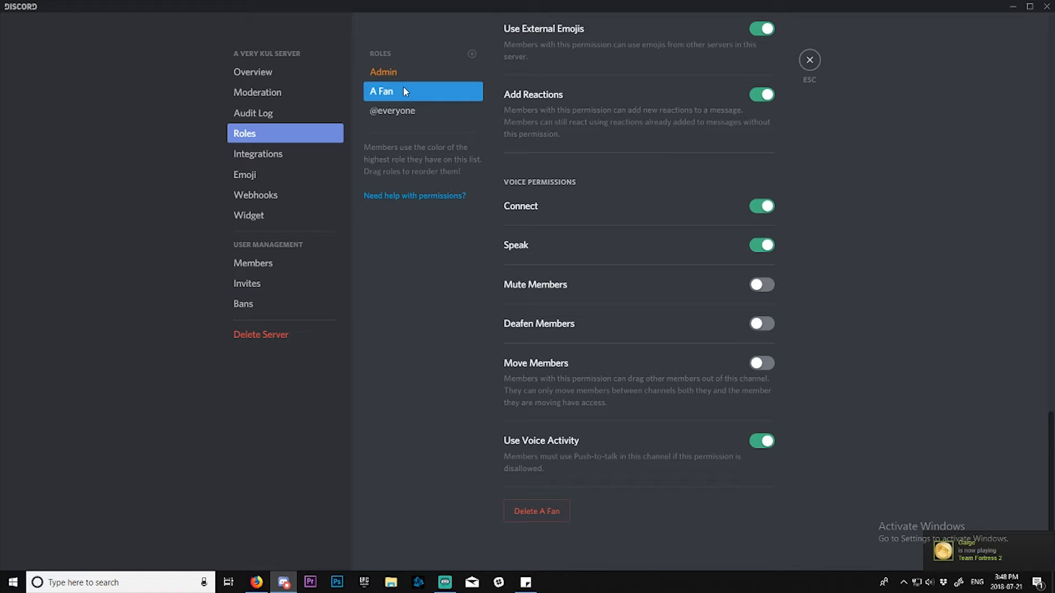
pyautogui.scroll(15, 567, 289)
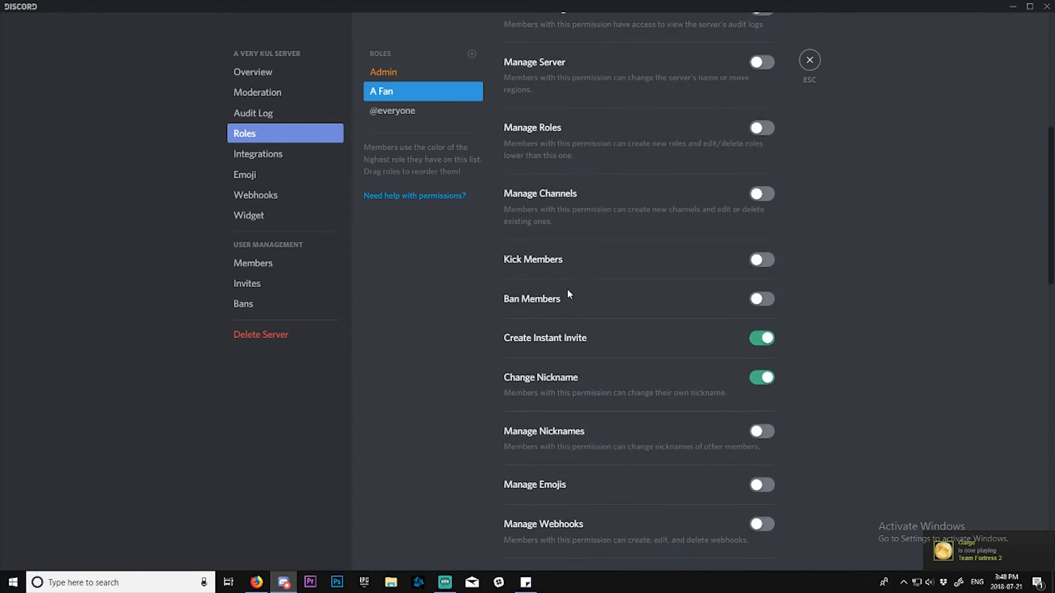
pyautogui.scroll(-2, 671, 406)
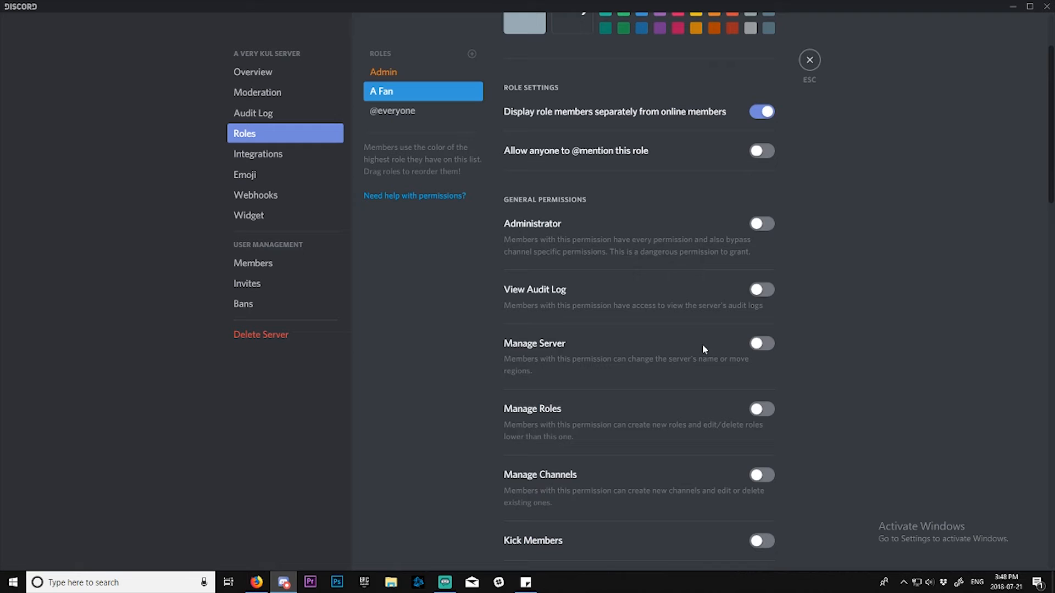
pyautogui.click(766, 291)
pyautogui.scroll(-2, 756, 396)
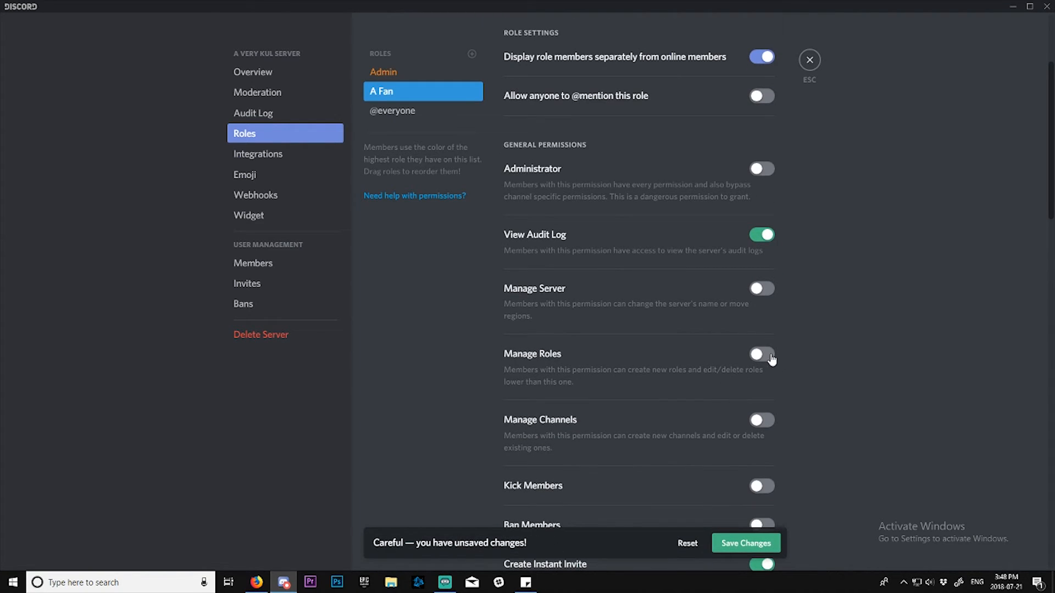
pyautogui.click(764, 235)
pyautogui.click(750, 542)
# - Leave the server settings and open the rules channel
pyautogui.click(807, 59)
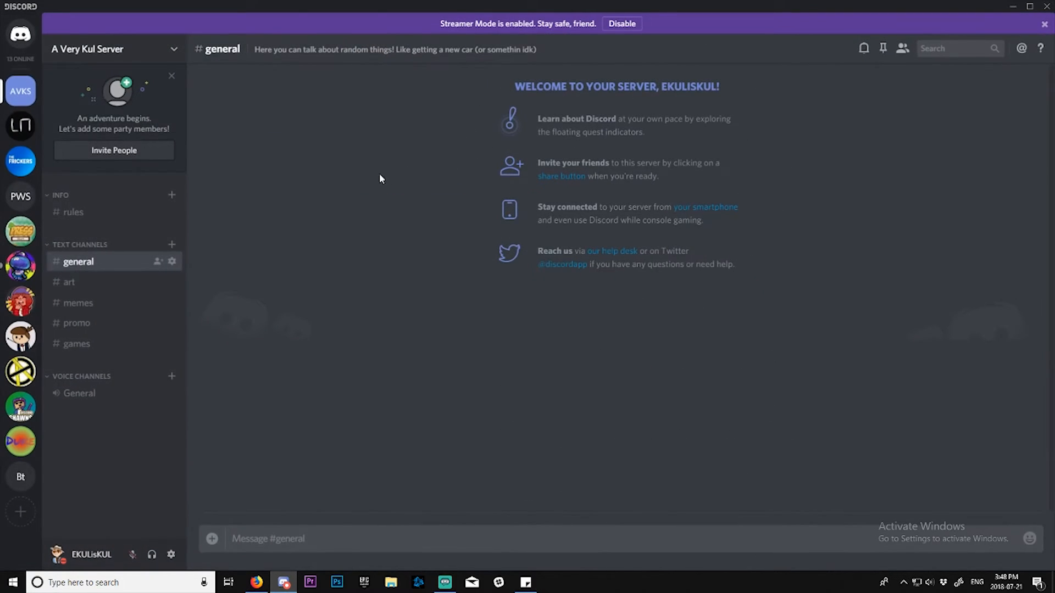
pyautogui.click(71, 211)
pyautogui.click(115, 48)
pyautogui.click(117, 106)
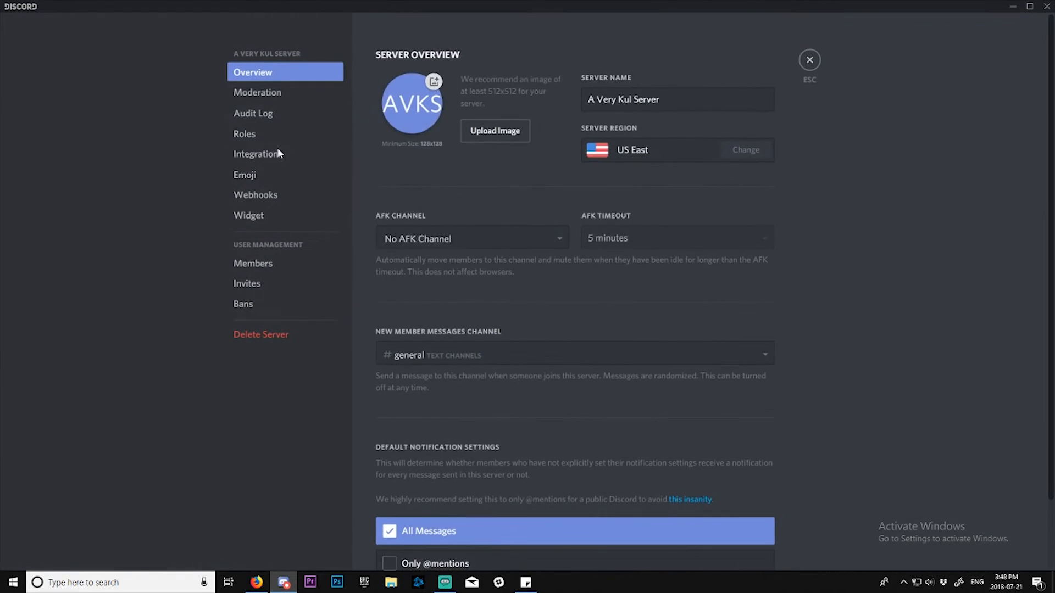
pyautogui.click(809, 60)
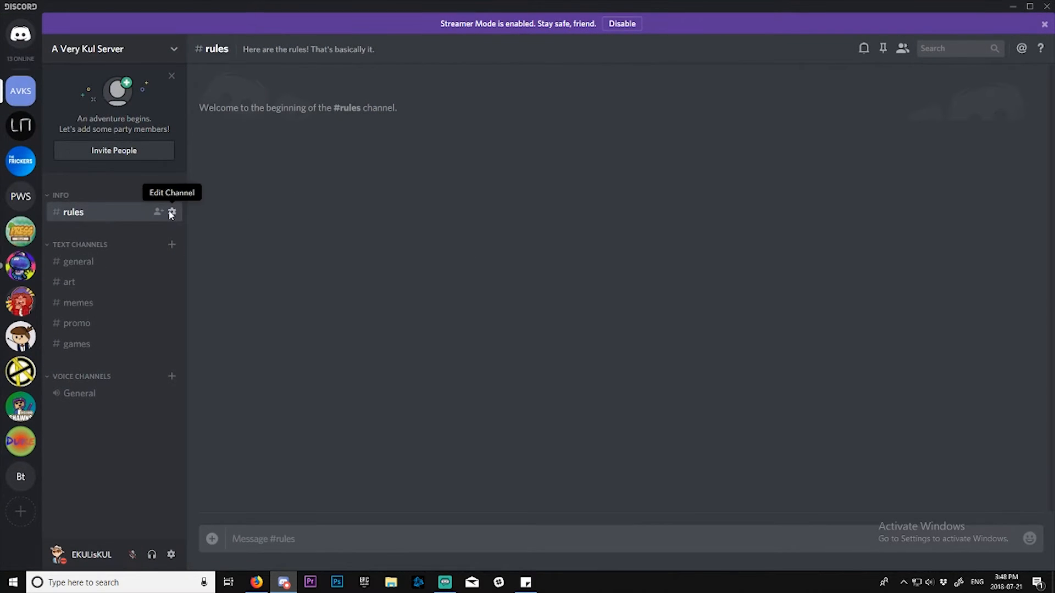
# - Add the Admin role to the rules channel's permissions
pyautogui.click(172, 209)
pyautogui.click(264, 94)
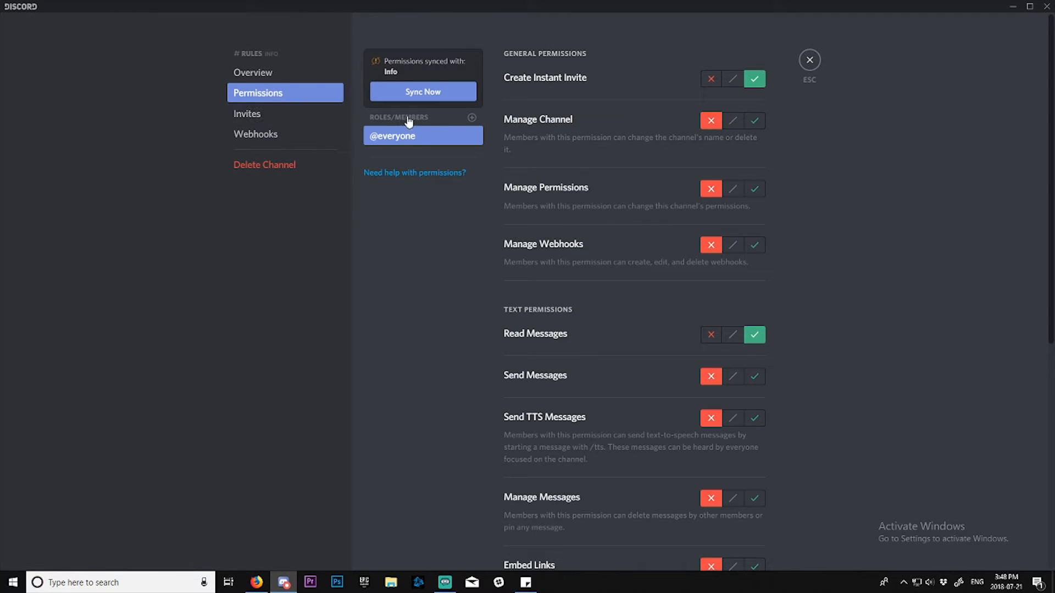
pyautogui.click(472, 117)
pyautogui.click(407, 209)
# - Allow Admin Create Instant Invite, Manage Channel, Manage Permissions and Manage Webhooks in the rules channel
pyautogui.click(755, 79)
pyautogui.click(755, 122)
pyautogui.click(755, 189)
pyautogui.click(755, 246)
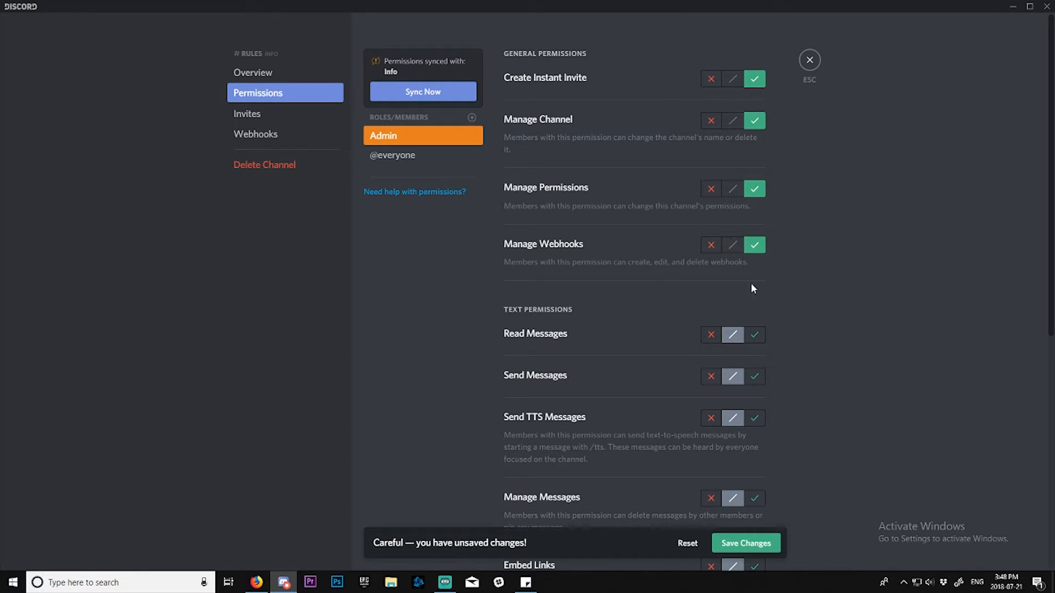
# - Allow Admin Read Messages, Send Messages, Send TTS Messages, Manage Messages, Embed Links and Attach Files in the rules channel
pyautogui.click(752, 337)
pyautogui.click(755, 377)
pyautogui.click(754, 417)
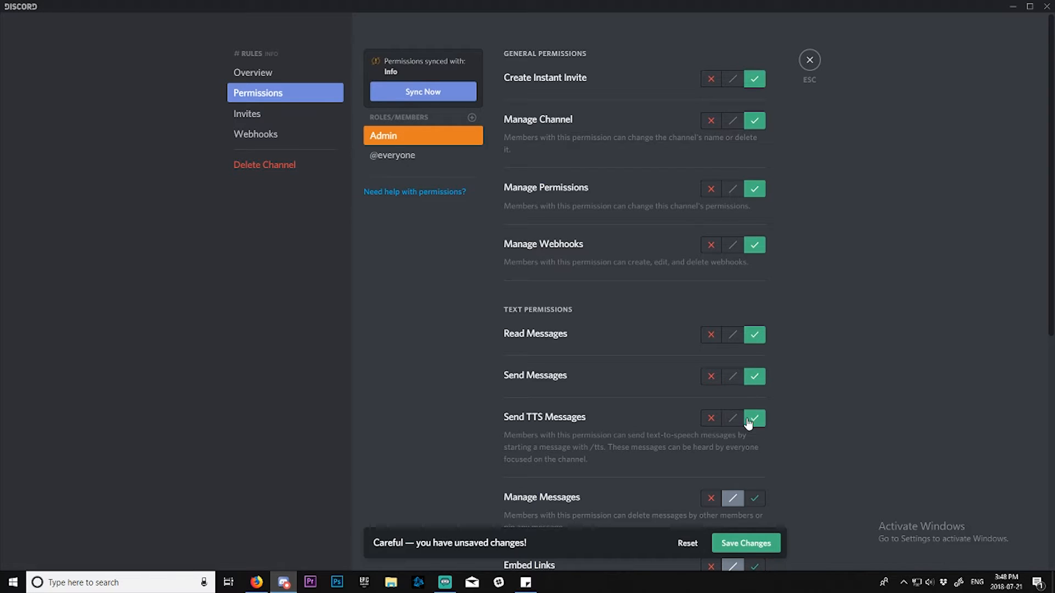
pyautogui.scroll(-2, 753, 418)
pyautogui.click(754, 390)
pyautogui.click(758, 499)
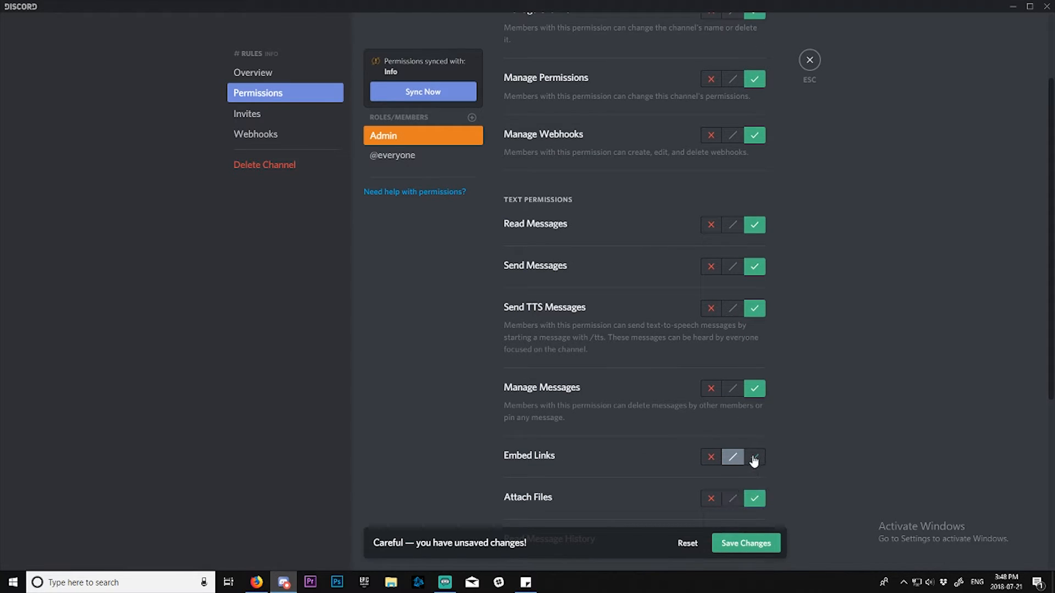
pyautogui.click(754, 457)
# - Allow Admin Read Message History, Mention Everyone, Use External Emojis and Add Reactions, then save and leave the rules channel settings
pyautogui.scroll(-5, 755, 457)
pyautogui.click(754, 266)
pyautogui.click(758, 311)
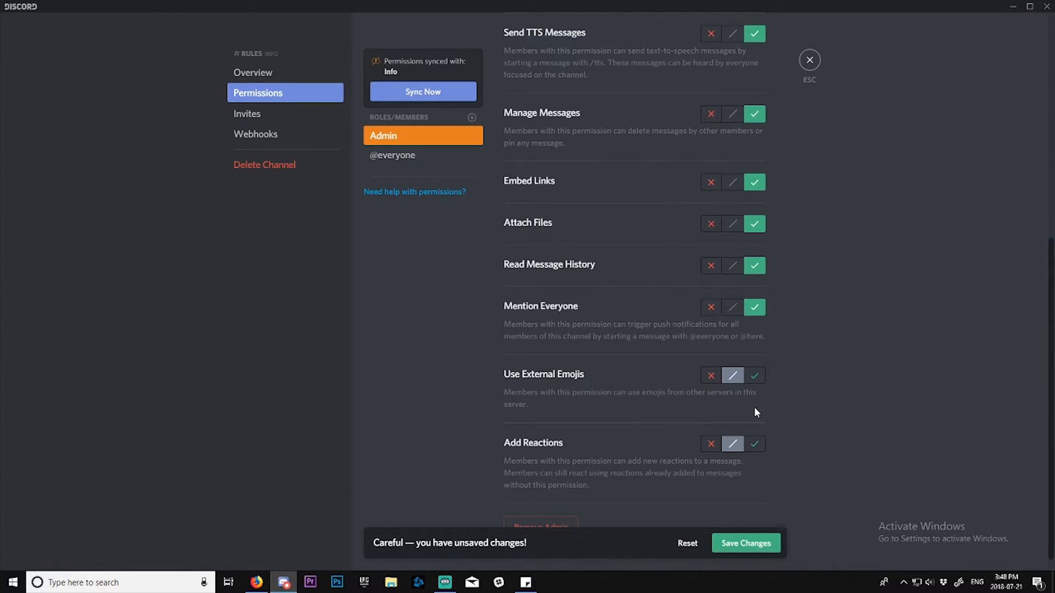
pyautogui.click(756, 452)
pyautogui.scroll(-1, 756, 452)
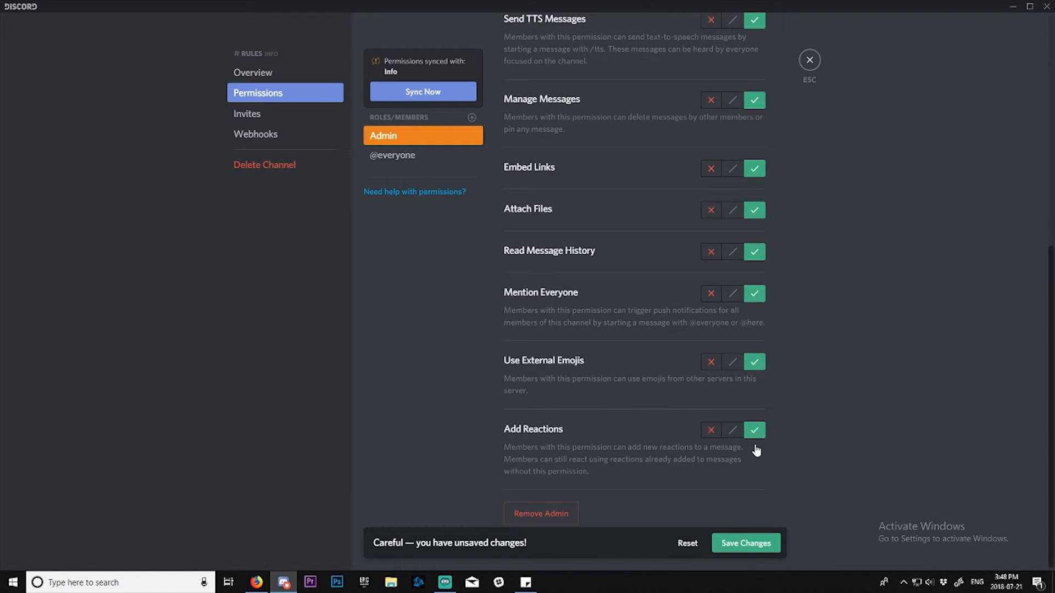
pyautogui.click(747, 543)
pyautogui.scroll(7, 579, 363)
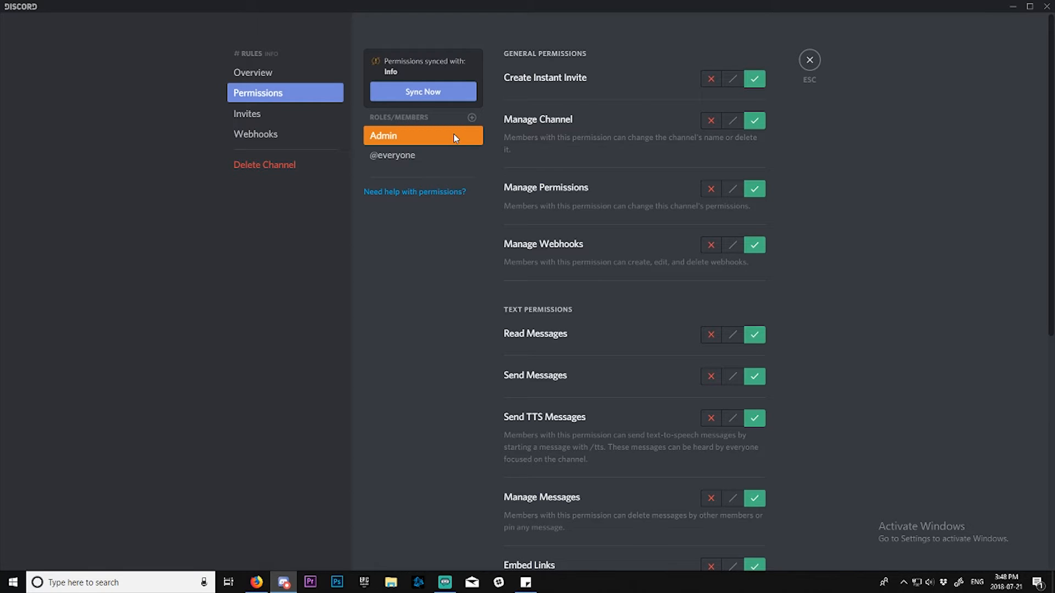
pyautogui.click(809, 60)
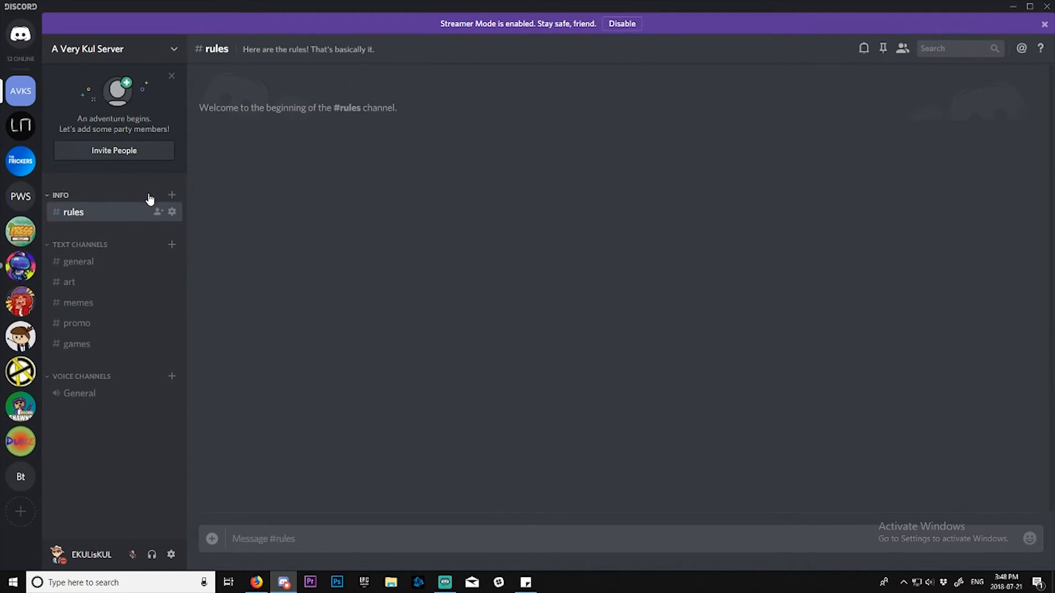
pyautogui.click(172, 214)
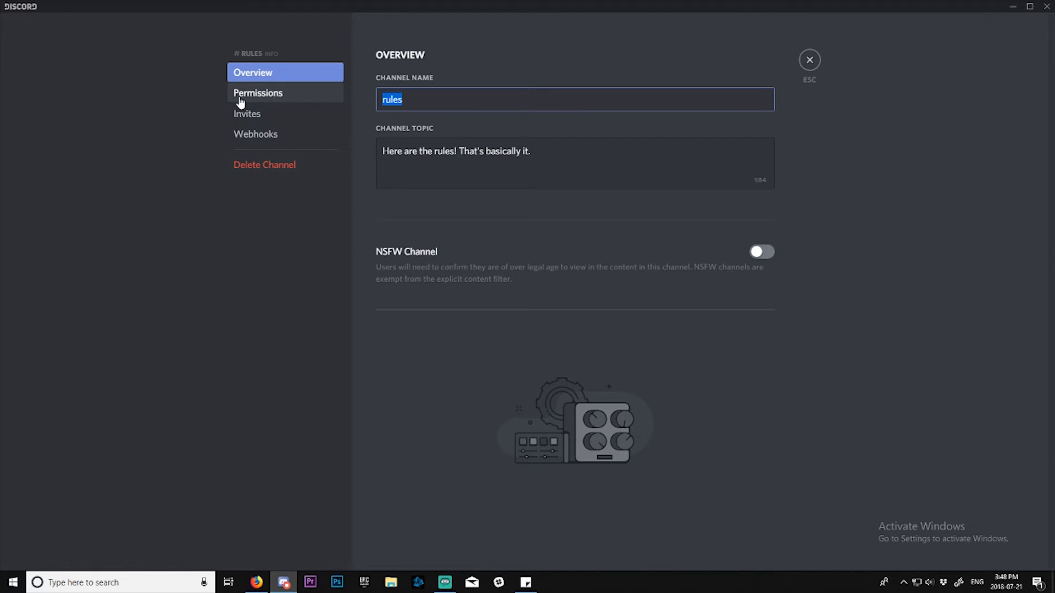
pyautogui.press('Escape')
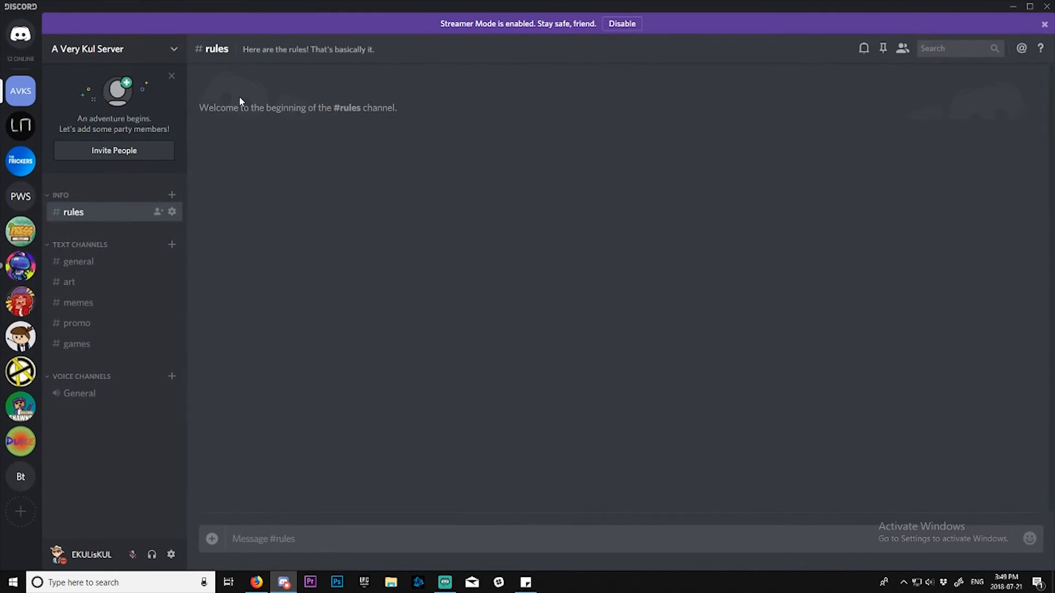
# - Create a text channel named announcements, move it into the Info category below rules, and open it
pyautogui.click(143, 55)
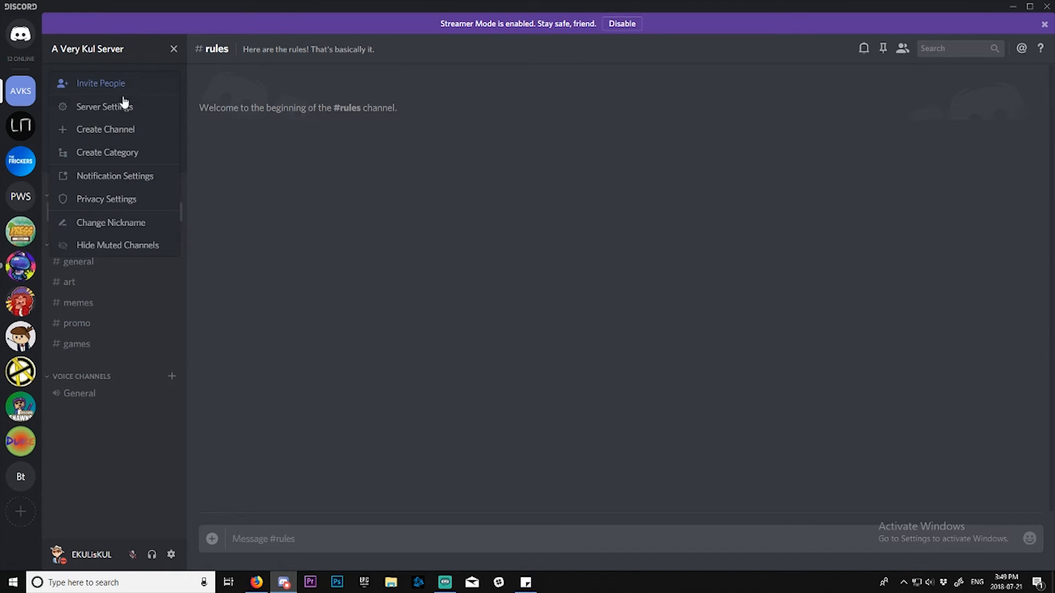
pyautogui.click(117, 161)
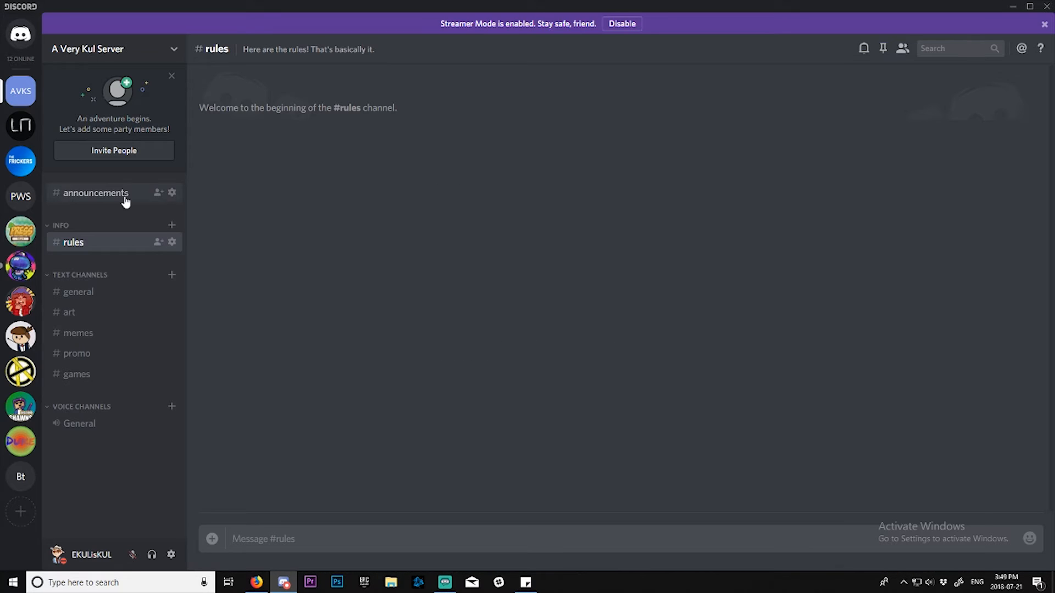
pyautogui.moveTo(125, 201); pyautogui.dragTo(101, 252)
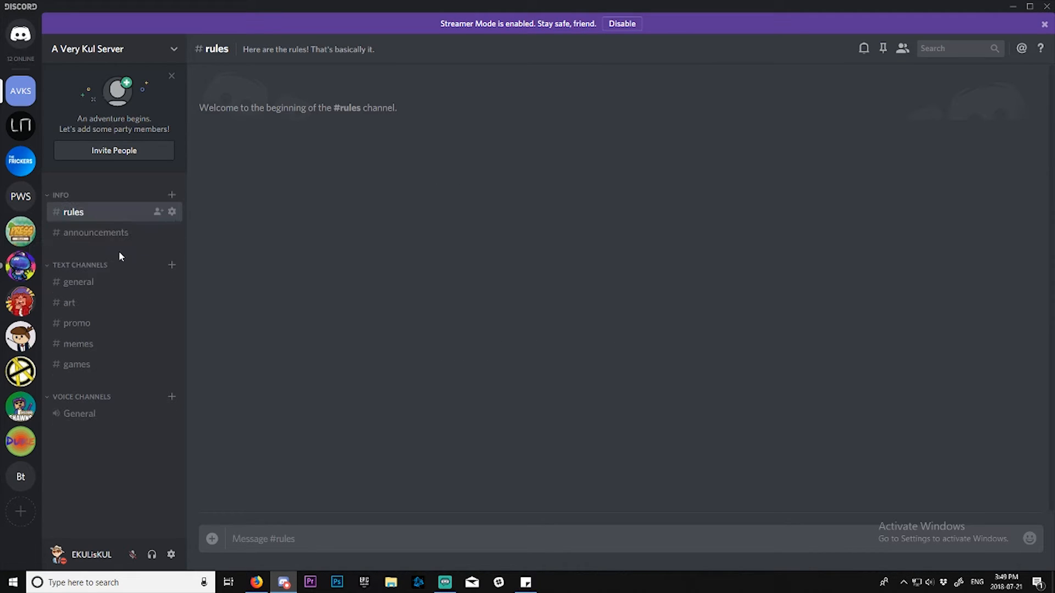
pyautogui.click(121, 233)
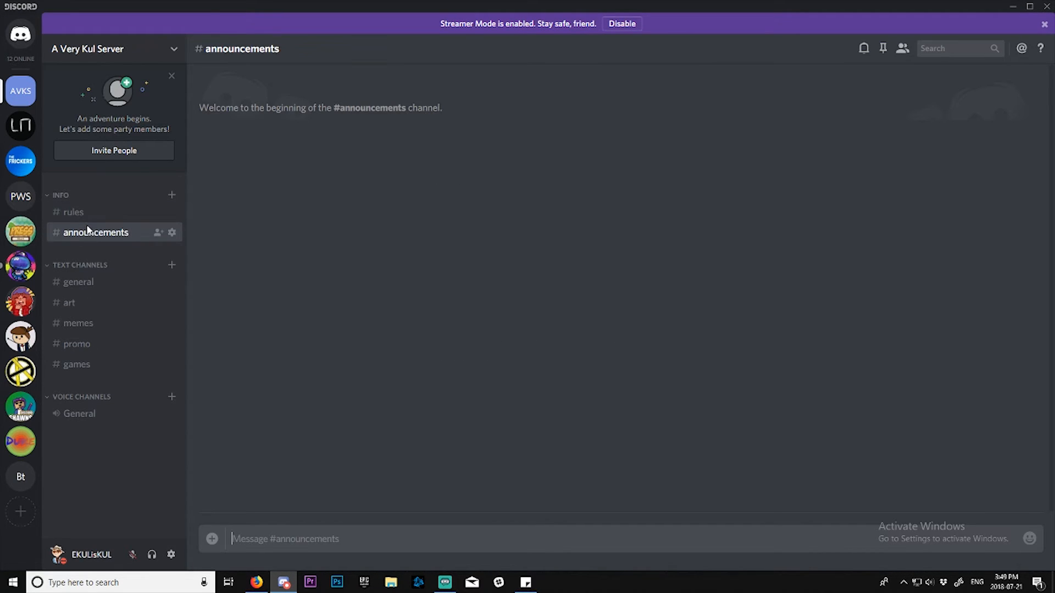
# - Check the announcements channel's permissions and the roles available to add, leaving its settings without changes
pyautogui.click(172, 232)
pyautogui.click(263, 94)
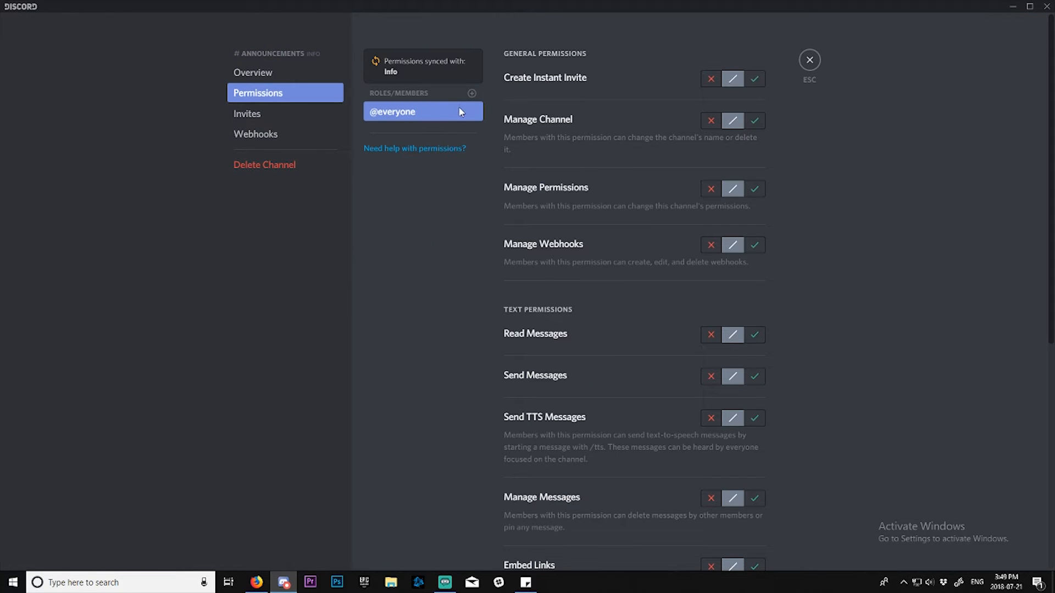
pyautogui.click(472, 93)
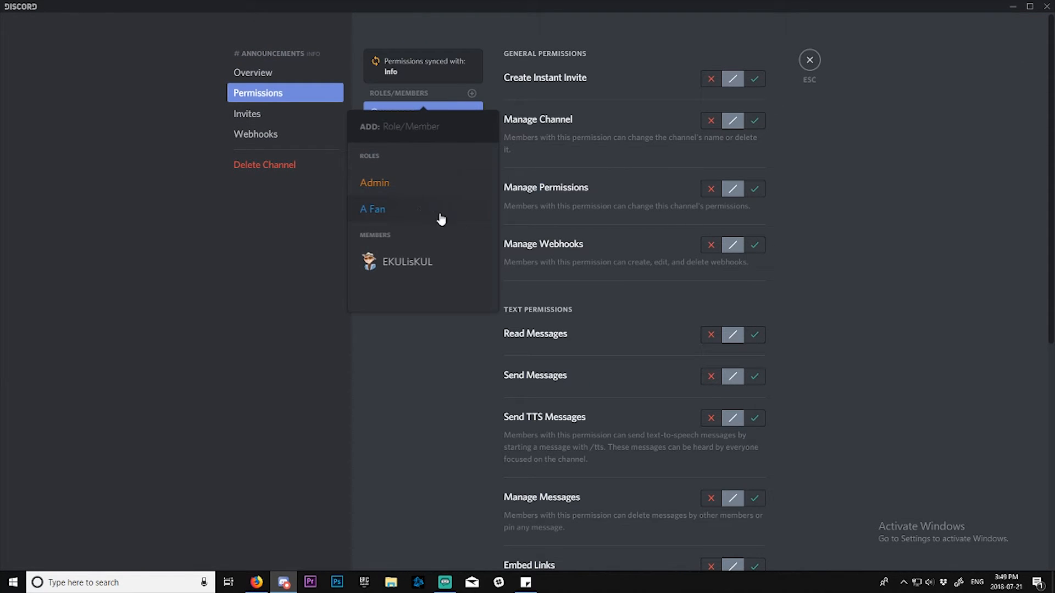
pyautogui.click(222, 259)
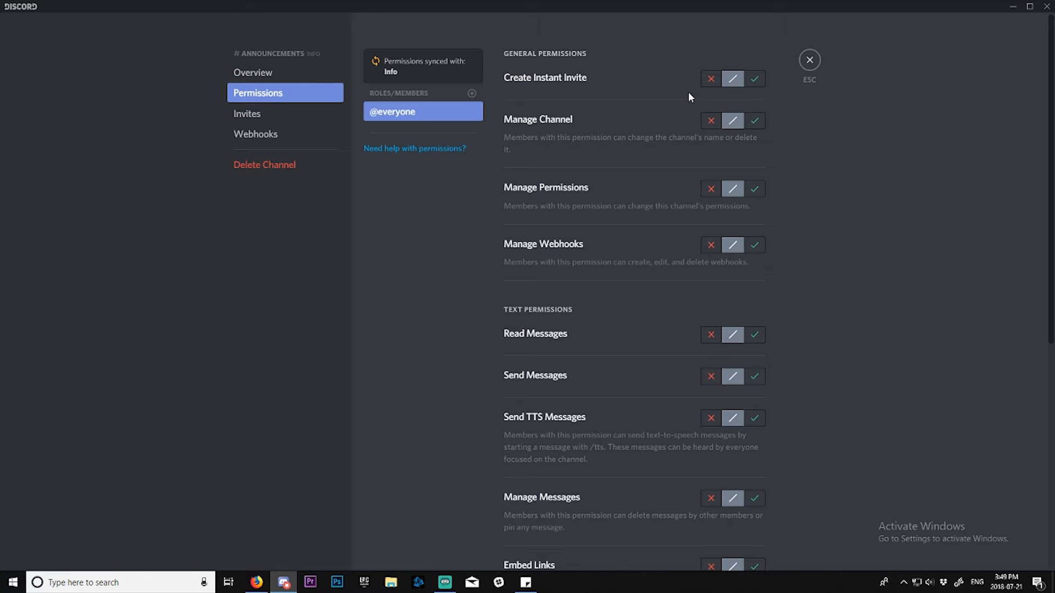
pyautogui.press('Escape')
pyautogui.click(71, 212)
pyautogui.click(70, 233)
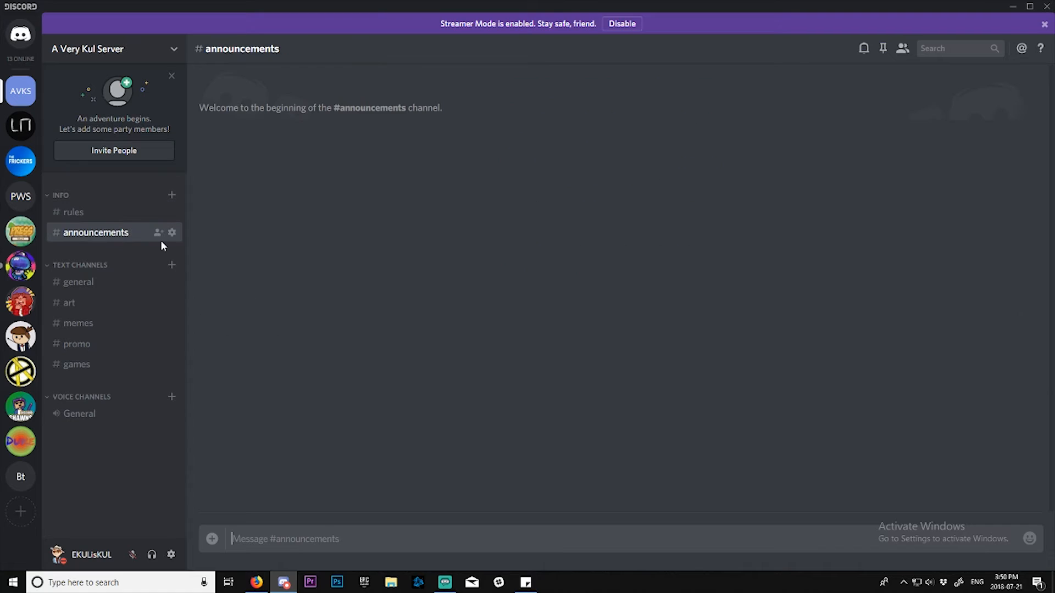
pyautogui.click(171, 195)
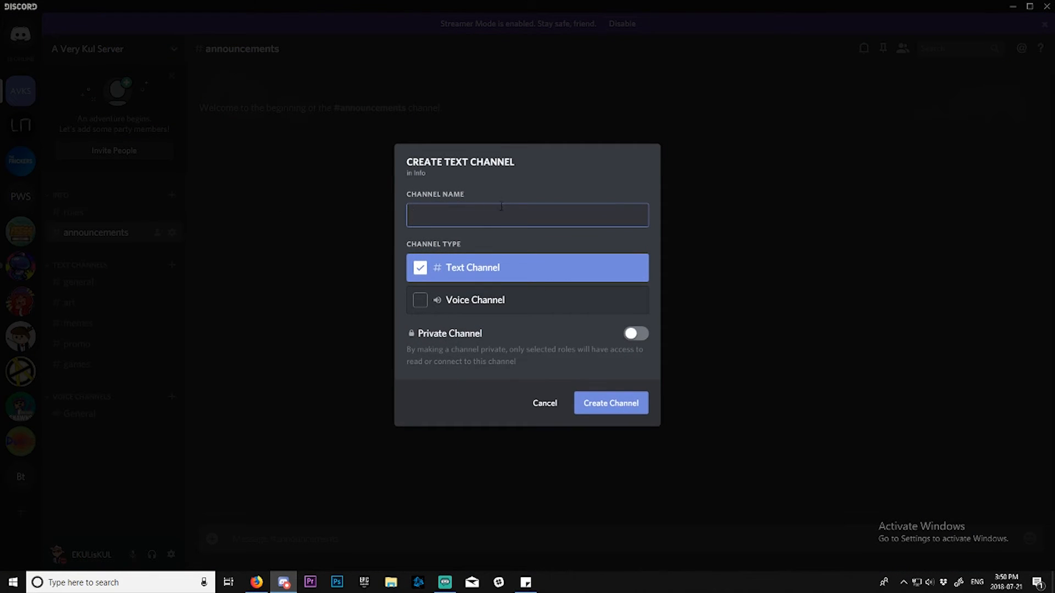
pyautogui.click(544, 401)
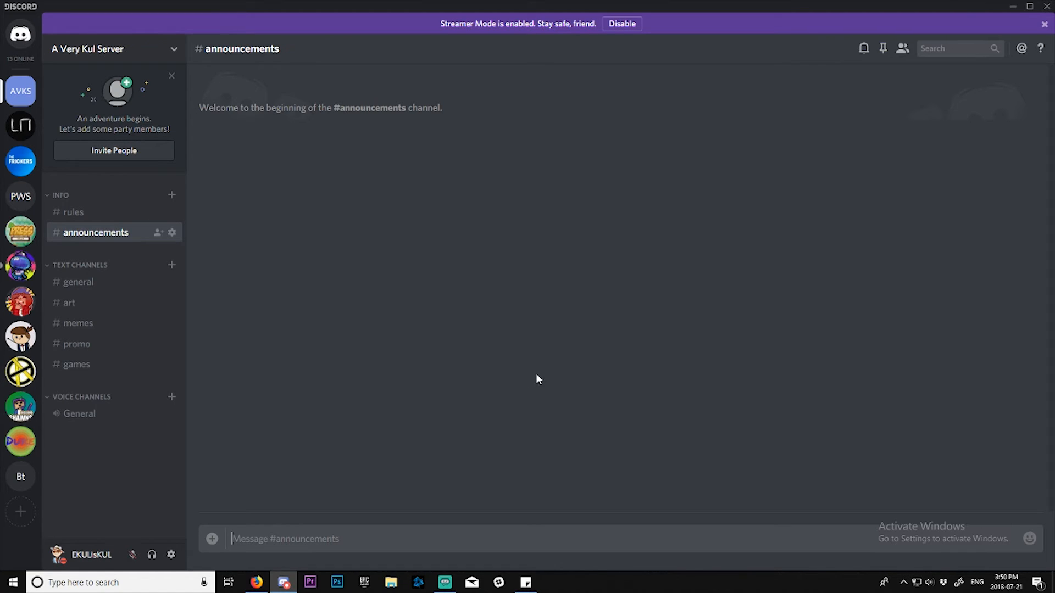
# - Examine the rules message in the LN Central server's rules channel, including its rule and role lines
pyautogui.click(129, 214)
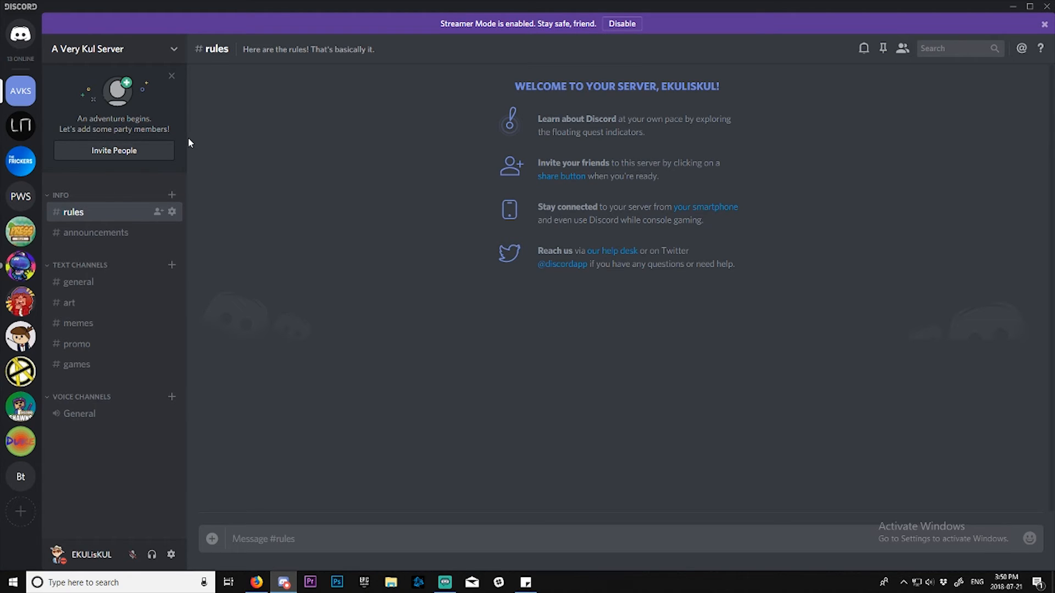
pyautogui.click(21, 125)
pyautogui.scroll(3, 86, 225)
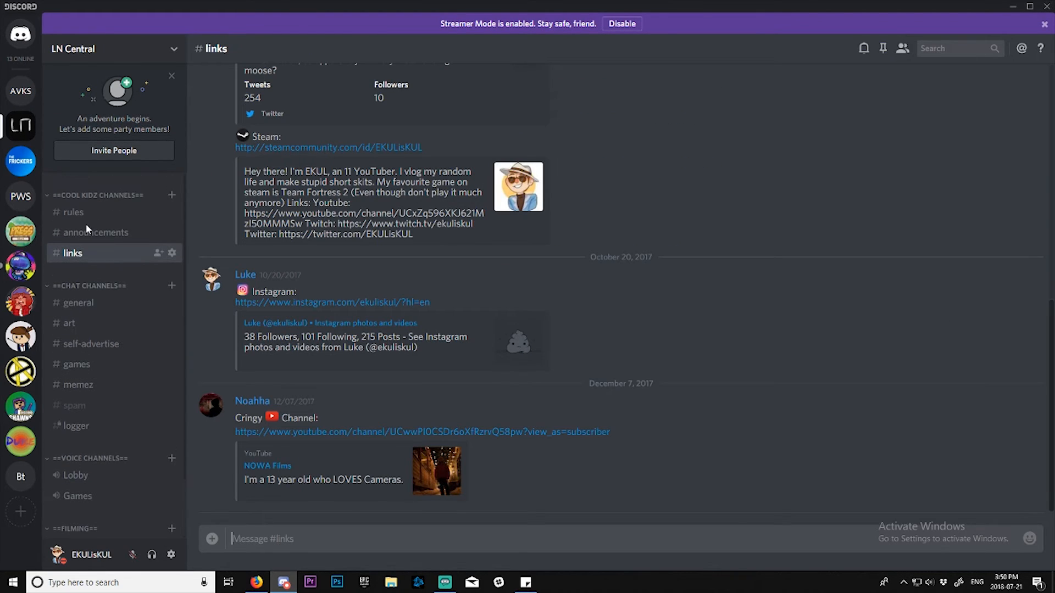
pyautogui.click(75, 213)
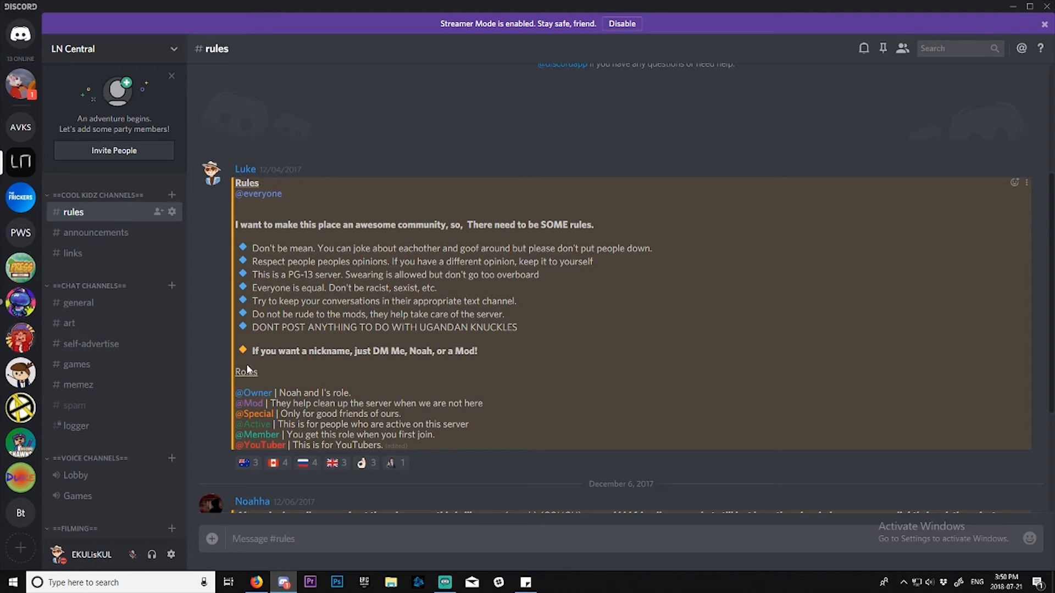
pyautogui.moveTo(264, 375)
pyautogui.mouseDown()
pyautogui.moveTo(223, 377)
pyautogui.moveTo(277, 378)
pyautogui.mouseUp()
pyautogui.moveTo(276, 351); pyautogui.dragTo(535, 326)
pyautogui.moveTo(470, 314); pyautogui.dragTo(463, 314)
pyautogui.click(240, 198)
# - Open the LN Central rules message for editing and copy its entire formatted source text
pyautogui.rightClick(537, 287)
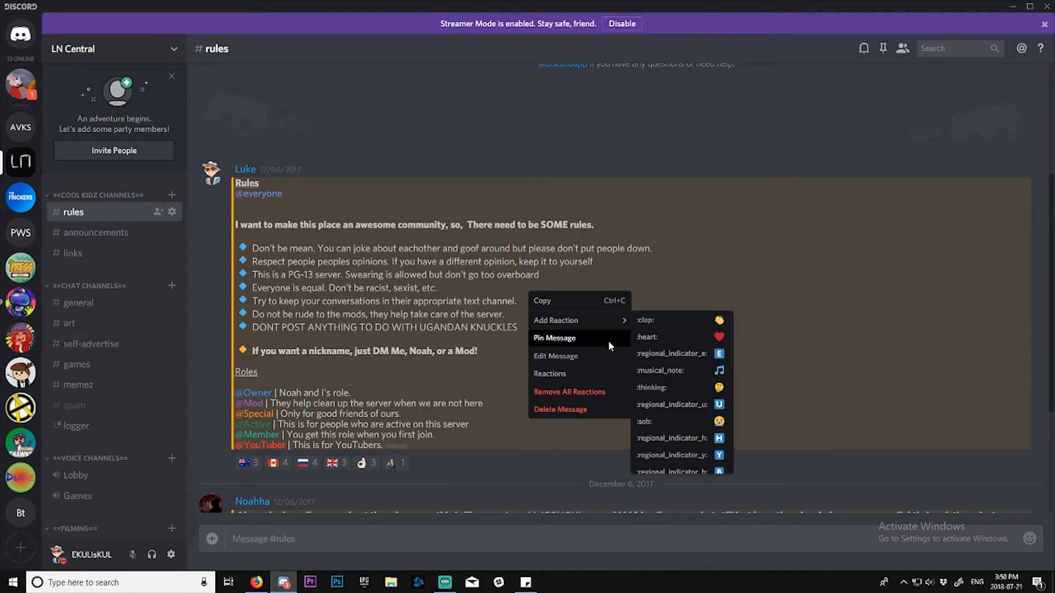
pyautogui.click(563, 358)
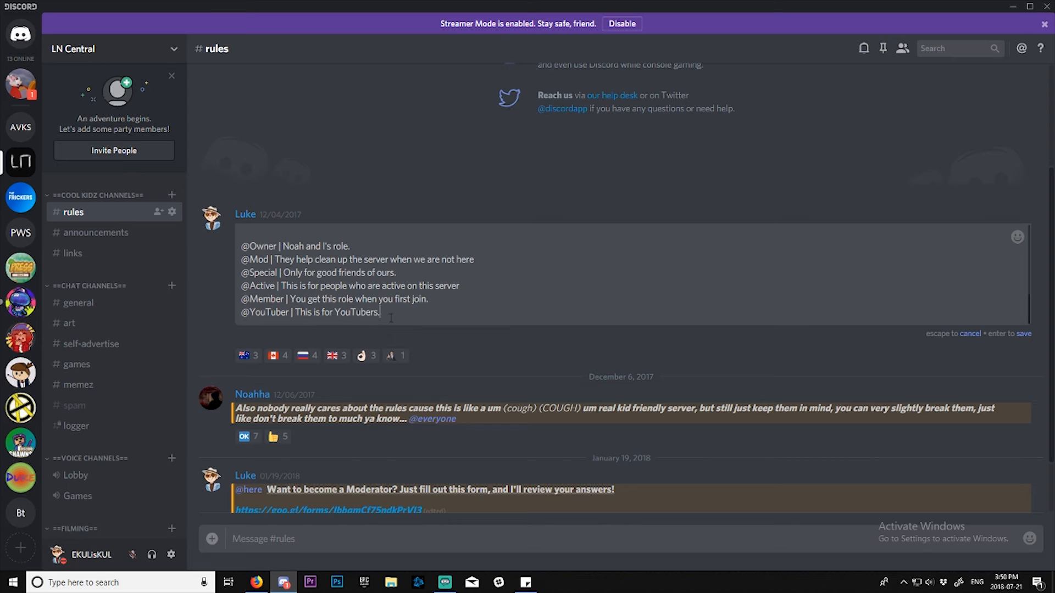
pyautogui.hotkey('ctrl', 'a')
pyautogui.hotkey('ctrl', 'c')
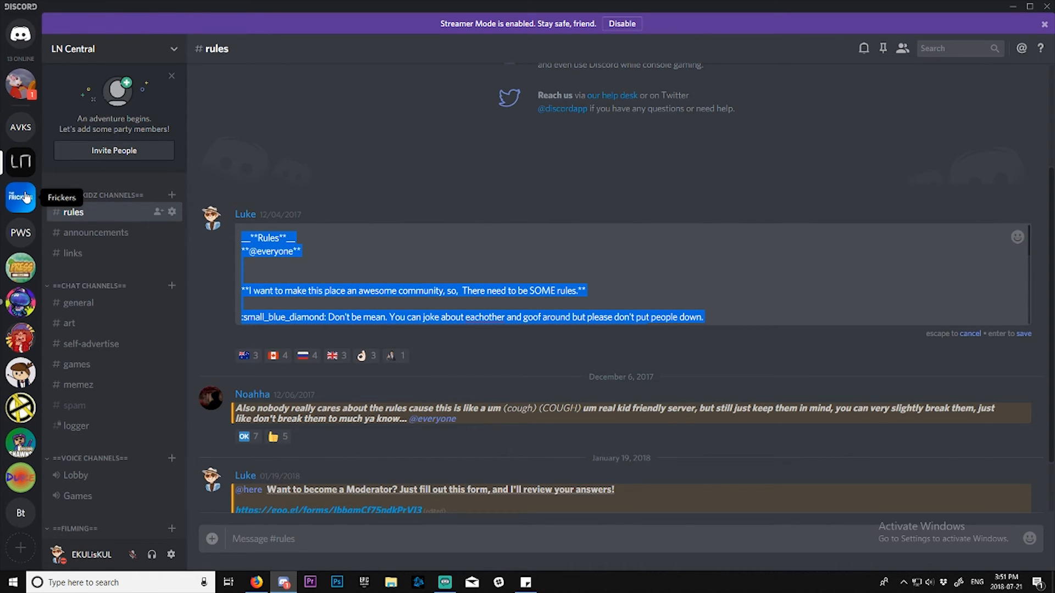
# - Paste the copied rules text into the message draft of A Very Kul Server's rules channel and look through it
pyautogui.click(20, 127)
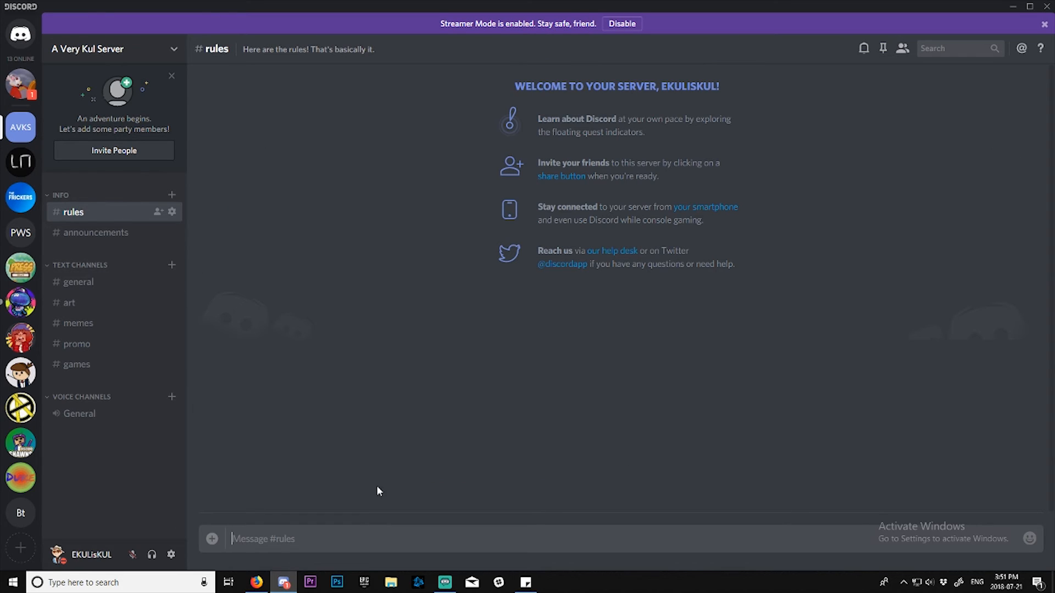
pyautogui.hotkey('ctrl', 'v')
pyautogui.scroll(10, 350, 491)
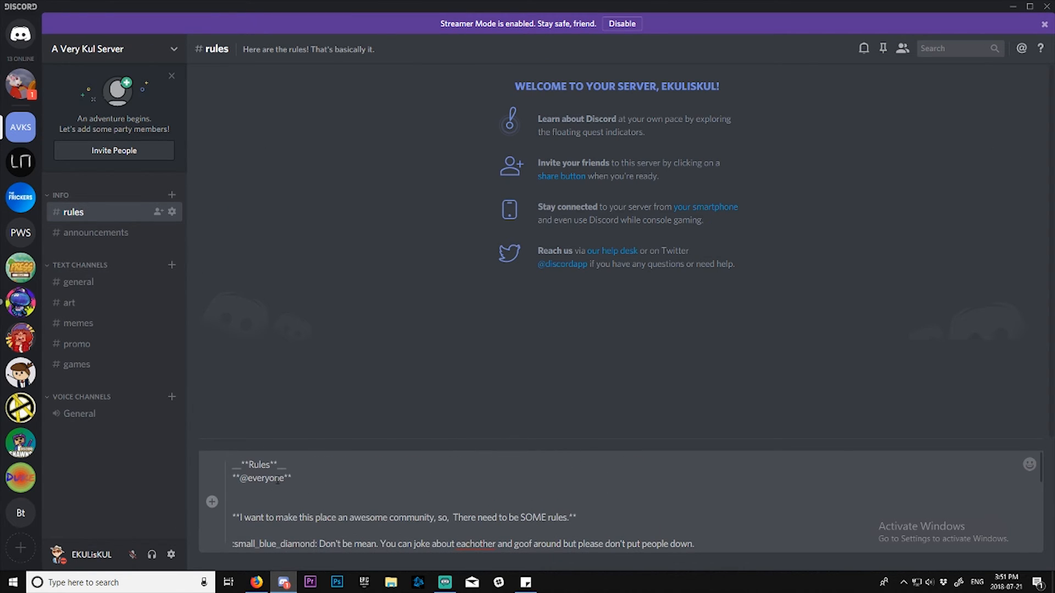
pyautogui.scroll(-5, 379, 514)
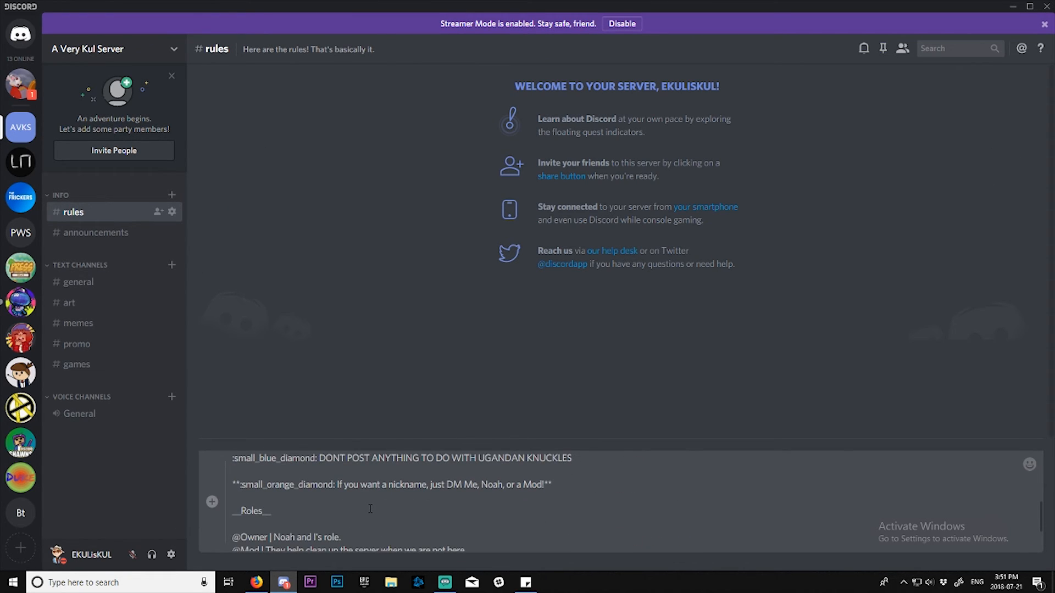
# - Switch to Notepad and paste the copied rules text into a new document
pyautogui.click(137, 582)
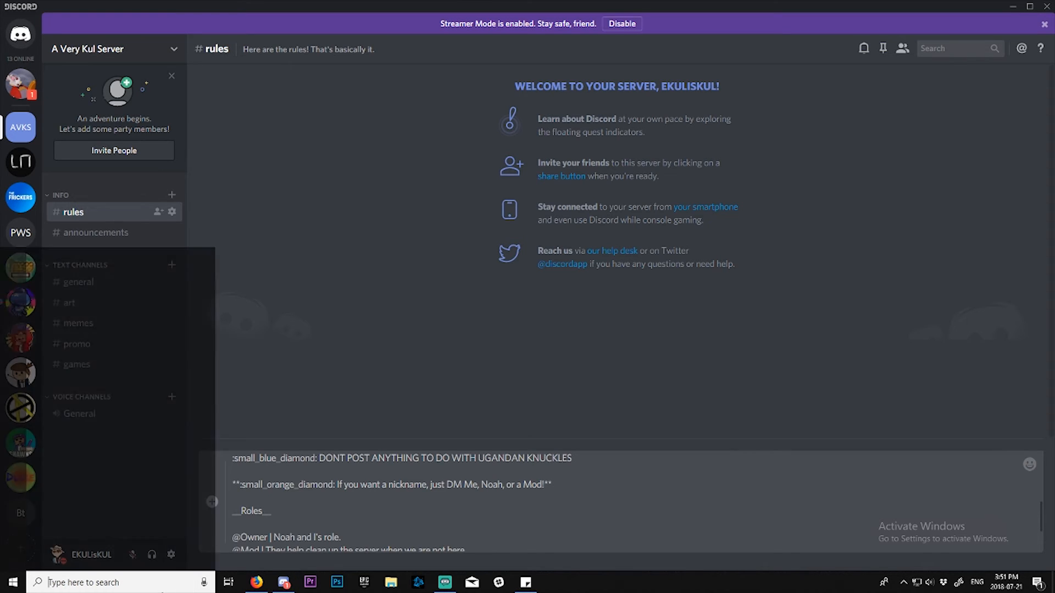
pyautogui.write('note')
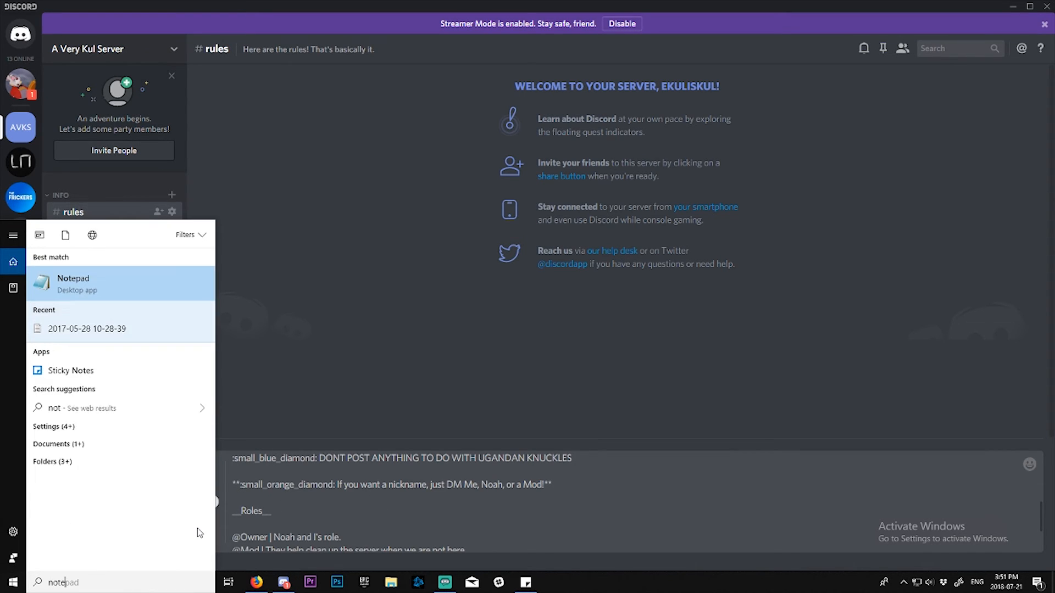
pyautogui.click(120, 288)
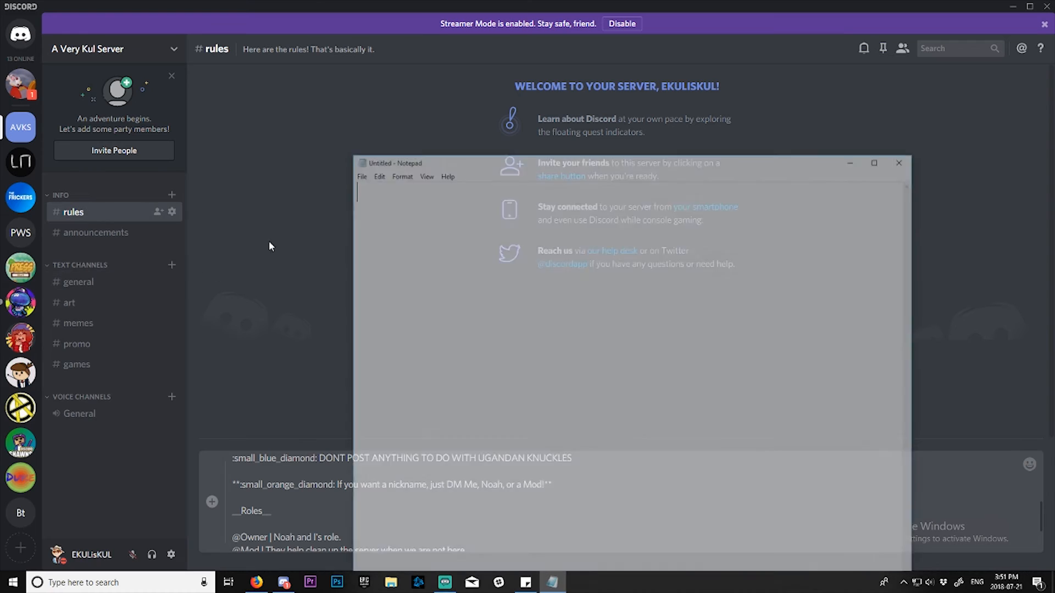
pyautogui.hotkey('ctrl', 'v')
pyautogui.hscroll(5, 540, 299)
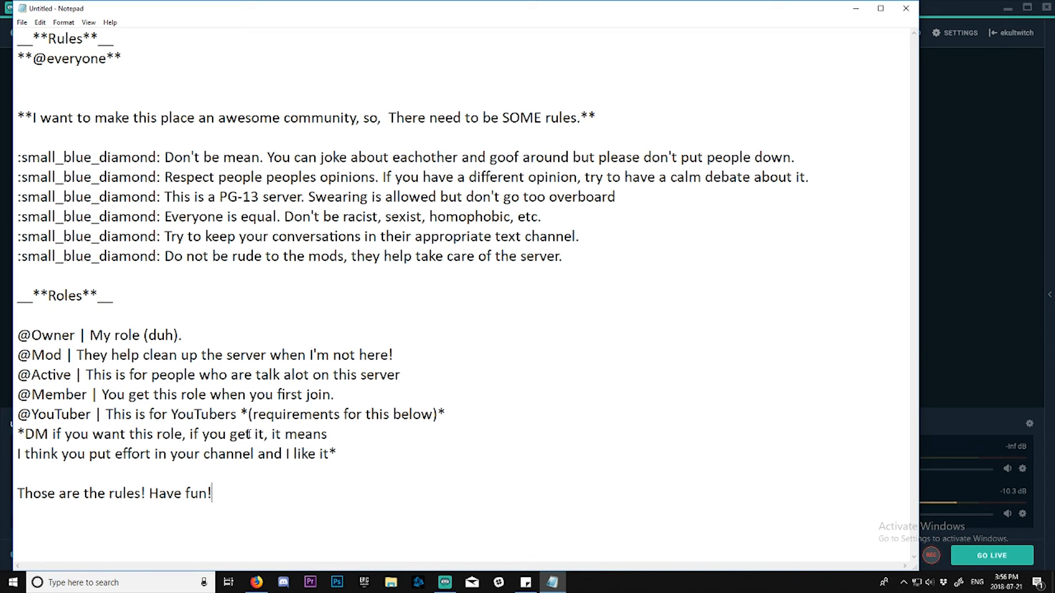
# - Copy the complete revised rules text from Notepad and switch back to Discord's A Very Kul Server rules channel
pyautogui.moveTo(215, 494); pyautogui.dragTo(6, 44)
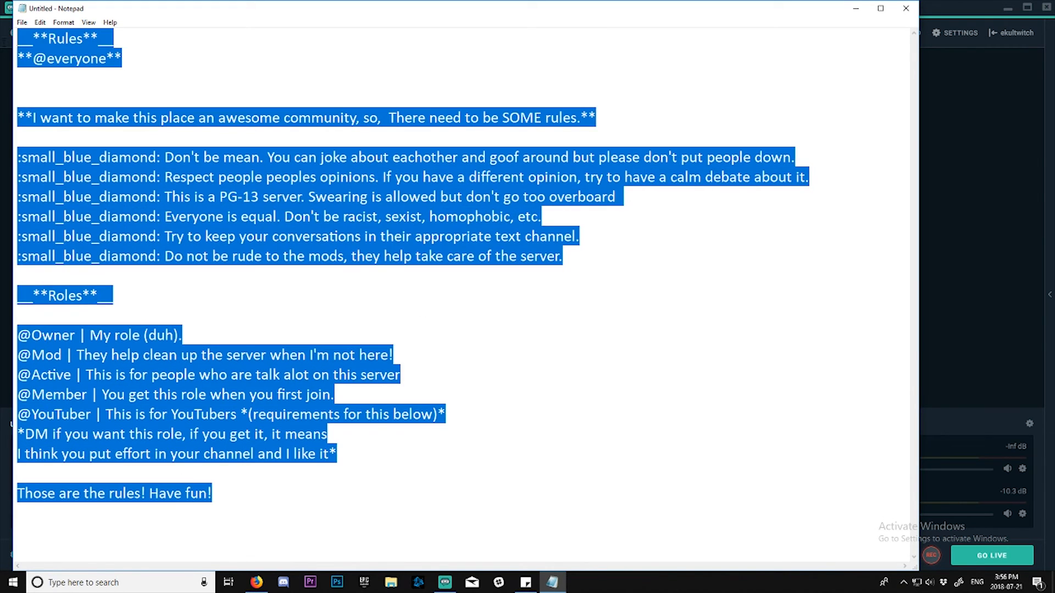
pyautogui.click(284, 582)
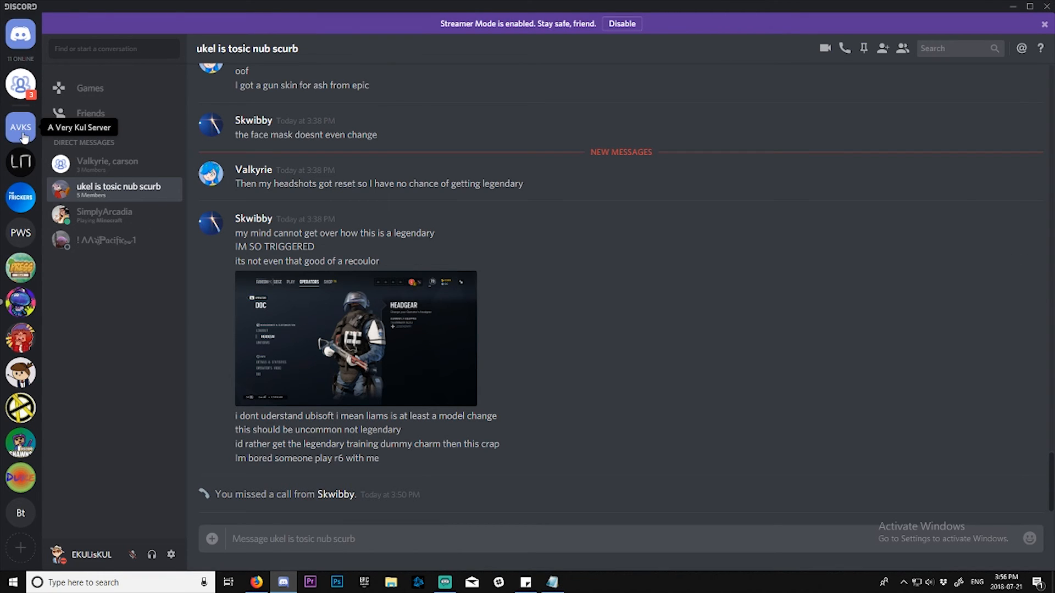
pyautogui.click(20, 127)
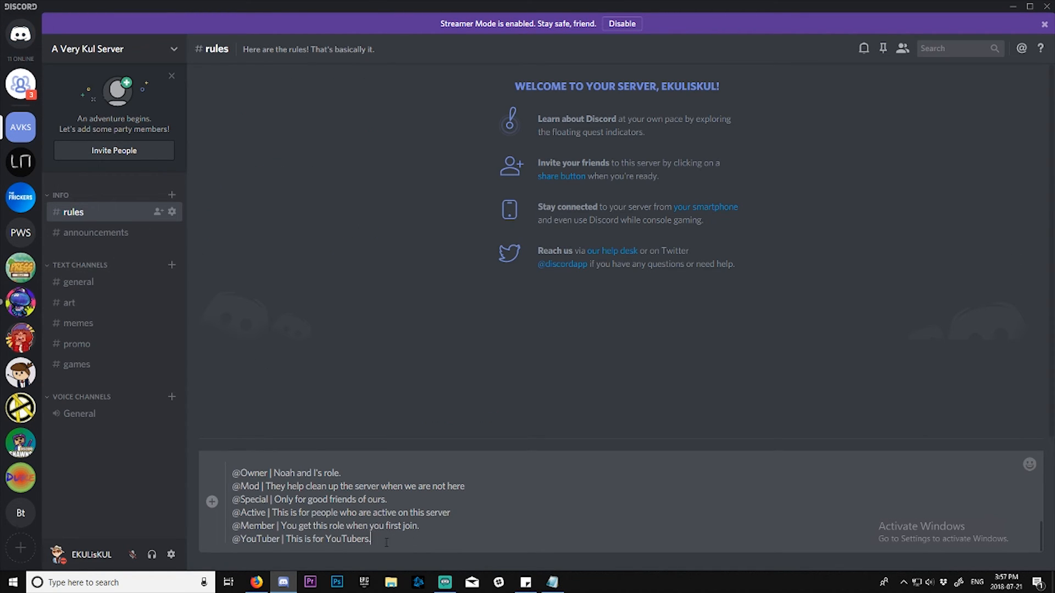
# - Replace the old draft in the rules channel with the revised rules text, ending in "Those are the rules! Have fun!", and send it
pyautogui.moveTo(387, 539); pyautogui.dragTo(50, 364)
pyautogui.hotkey('ctrl', 'v')
pyautogui.moveTo(373, 539); pyautogui.dragTo(6, 380)
pyautogui.press('BackSpace')
pyautogui.write('@Active | This is for people who are talk alot on this server @Member | You get this role when you first join. @YouTuber | This is for YouTubers *(requirements for this below)* *DM if you want this role, if you get it, it means I think you put effort in your channel and I like it*  Those are the rules! Have fun!')
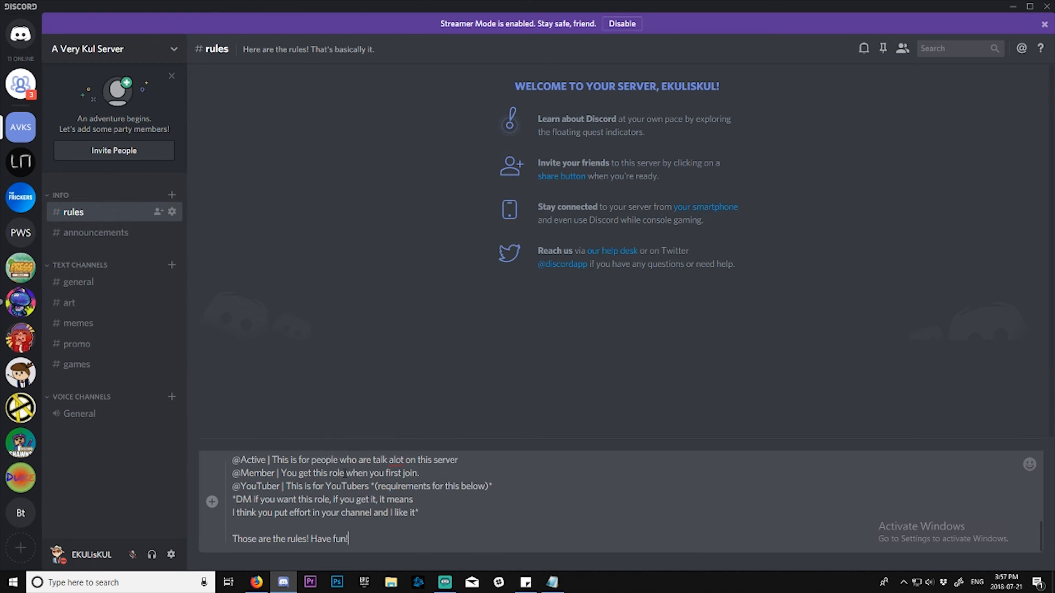
pyautogui.scroll(10, 361, 524)
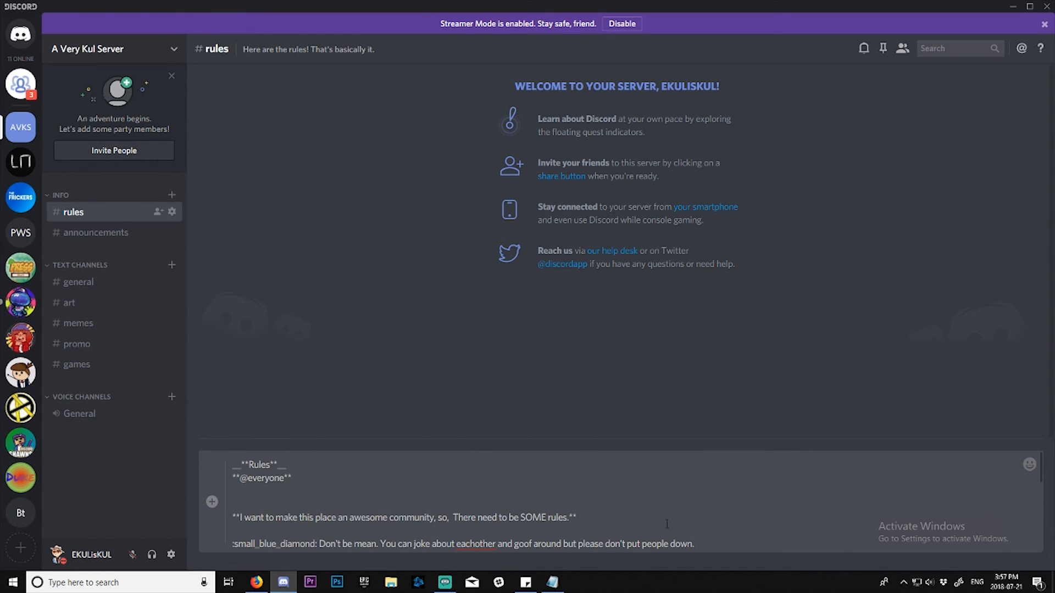
pyautogui.press('Return')
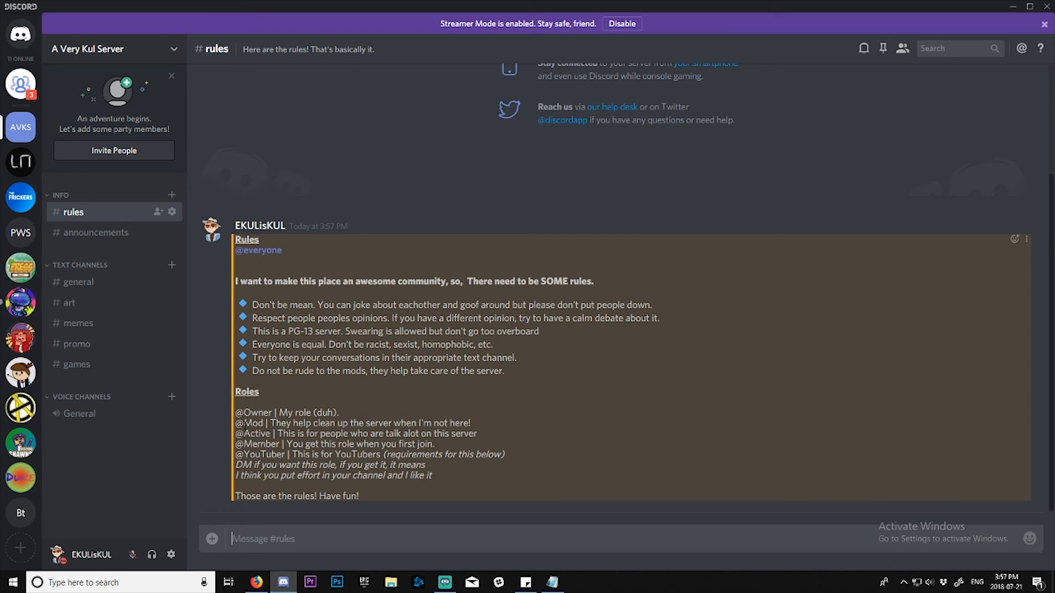
# - Compare the posted role lines with LN Central's role mentions, view its mentionable roles with an unsent @, and return to A Very Kul Server
pyautogui.moveTo(235, 413); pyautogui.dragTo(522, 457)
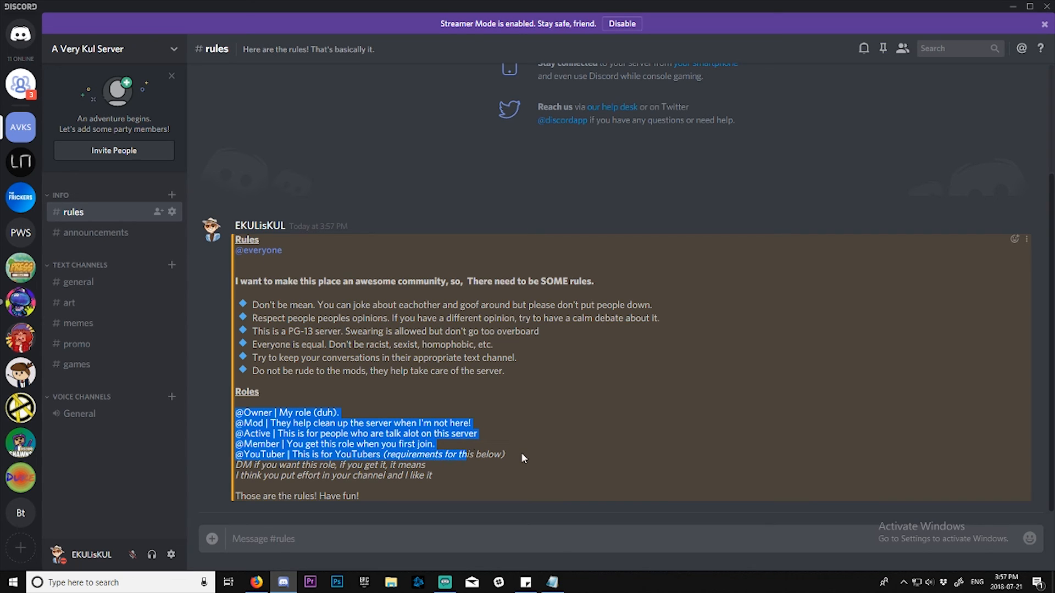
pyautogui.click(506, 460)
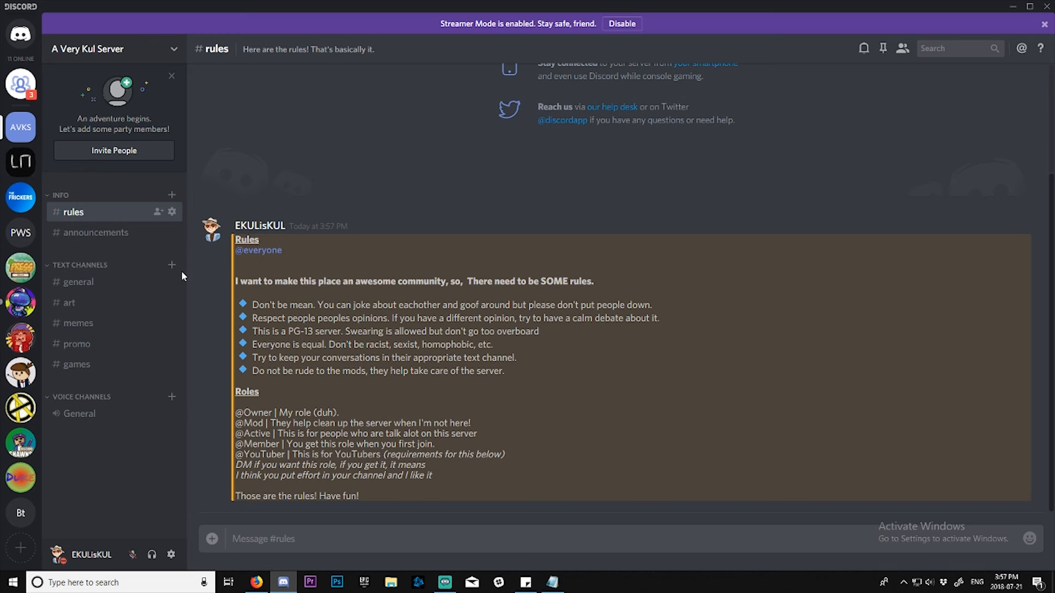
pyautogui.click(20, 161)
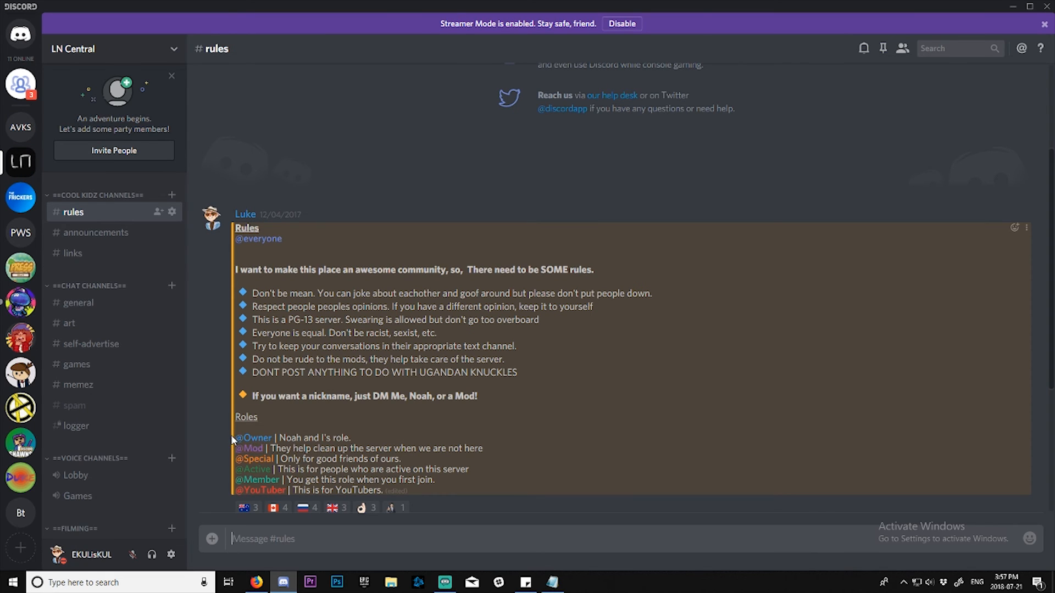
pyautogui.moveTo(231, 434); pyautogui.dragTo(305, 449)
pyautogui.click(286, 531)
pyautogui.write('@')
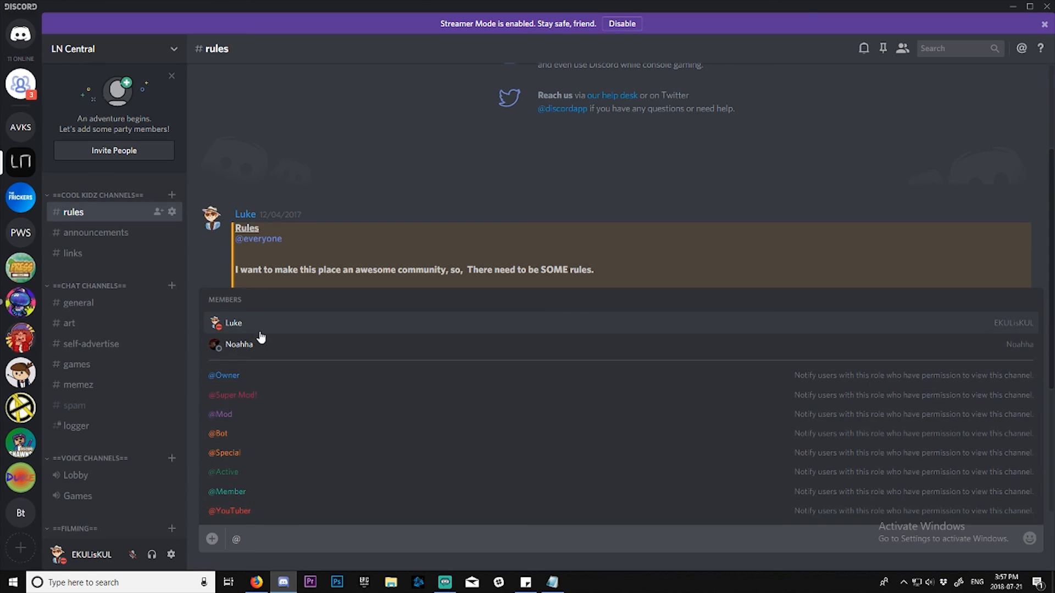
pyautogui.click(590, 166)
pyautogui.click(339, 536)
pyautogui.press('BackSpace')
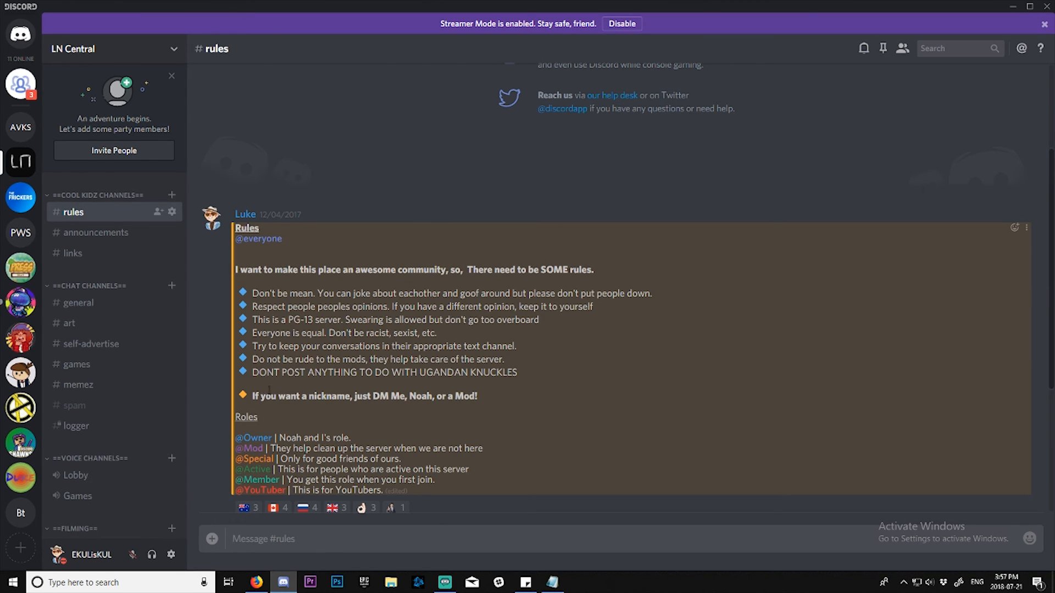
pyautogui.click(21, 127)
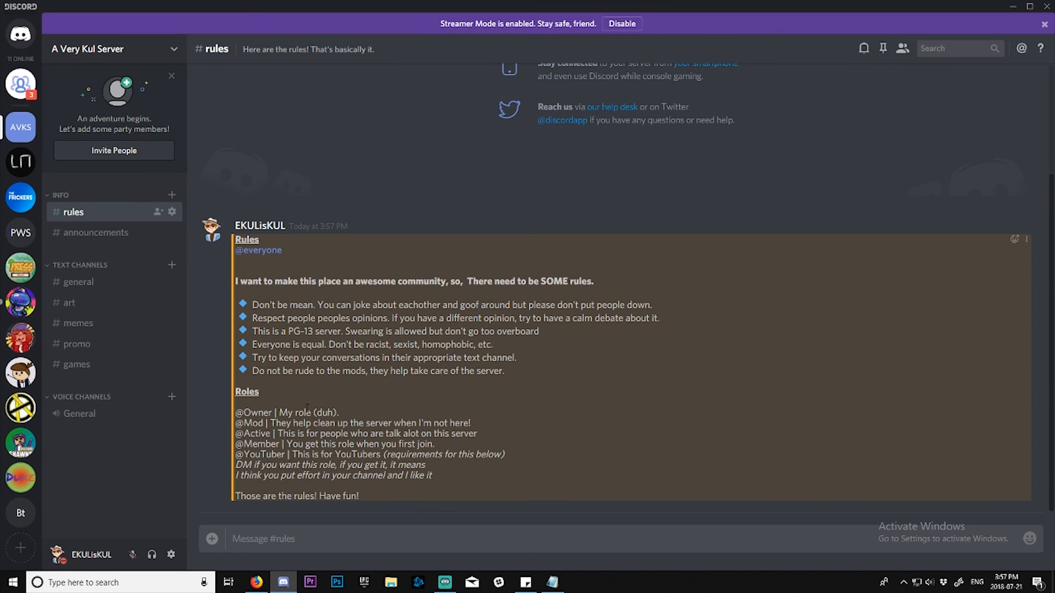